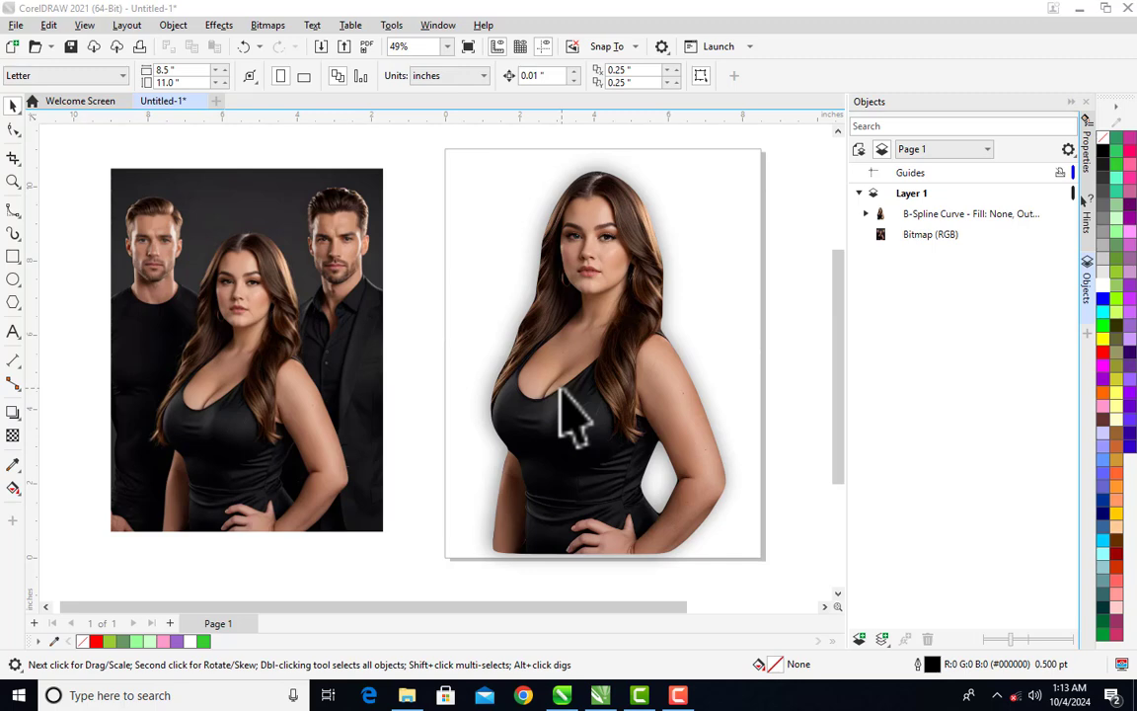
# Compare the original group photo with the finished cut-out of the woman, examining the gap between her arm and waist up close.
pyautogui.click(258, 375)
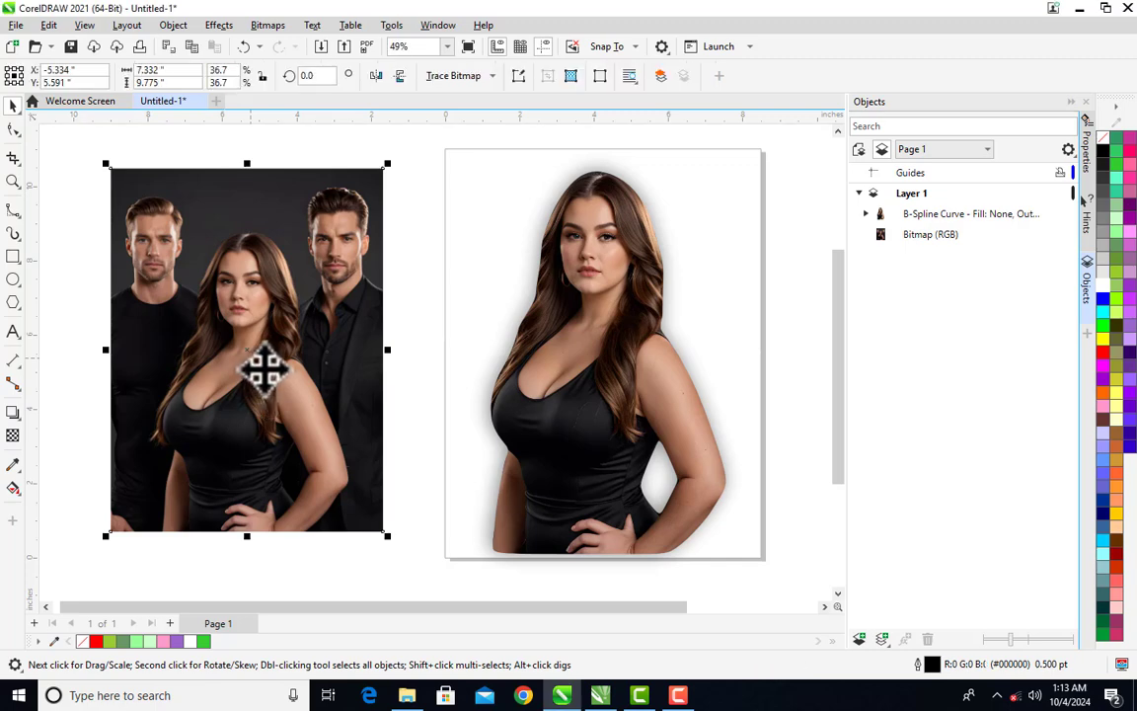
pyautogui.click(301, 336)
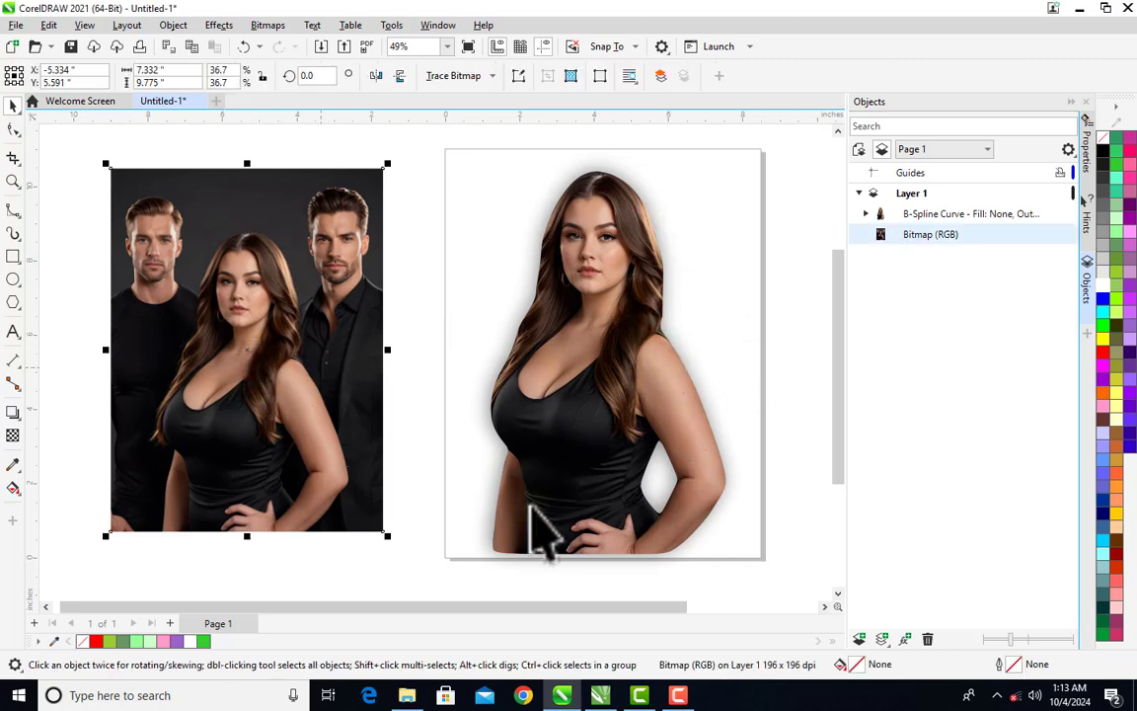
pyautogui.click(630, 380)
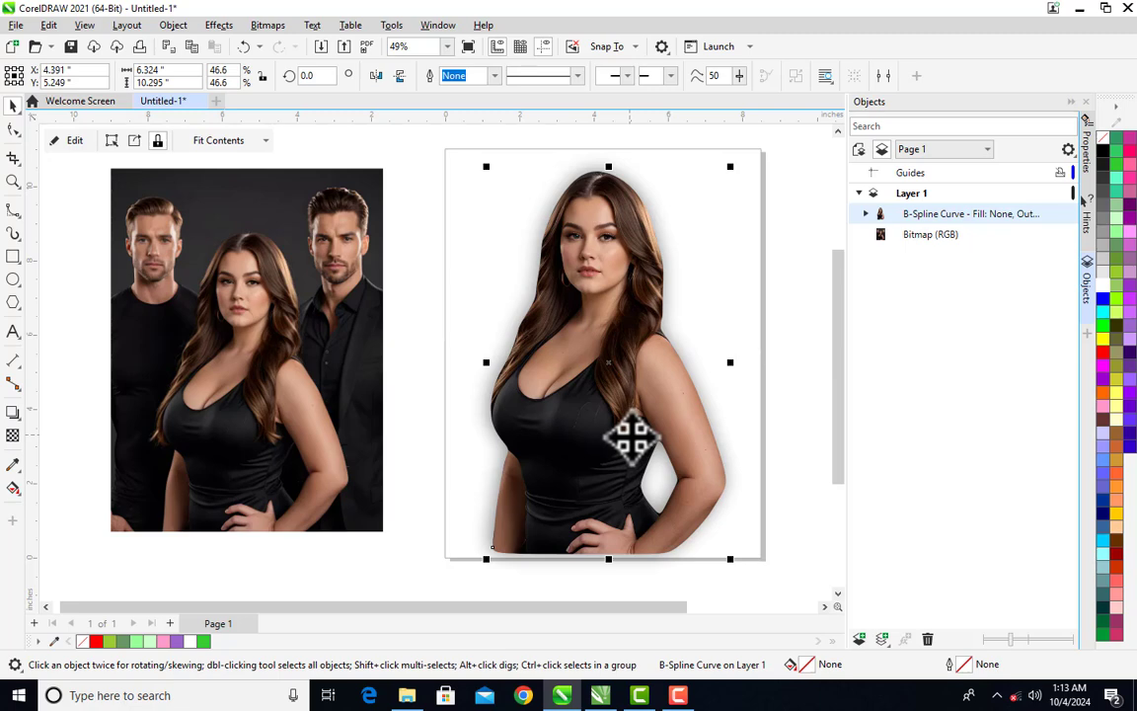
pyautogui.click(659, 477)
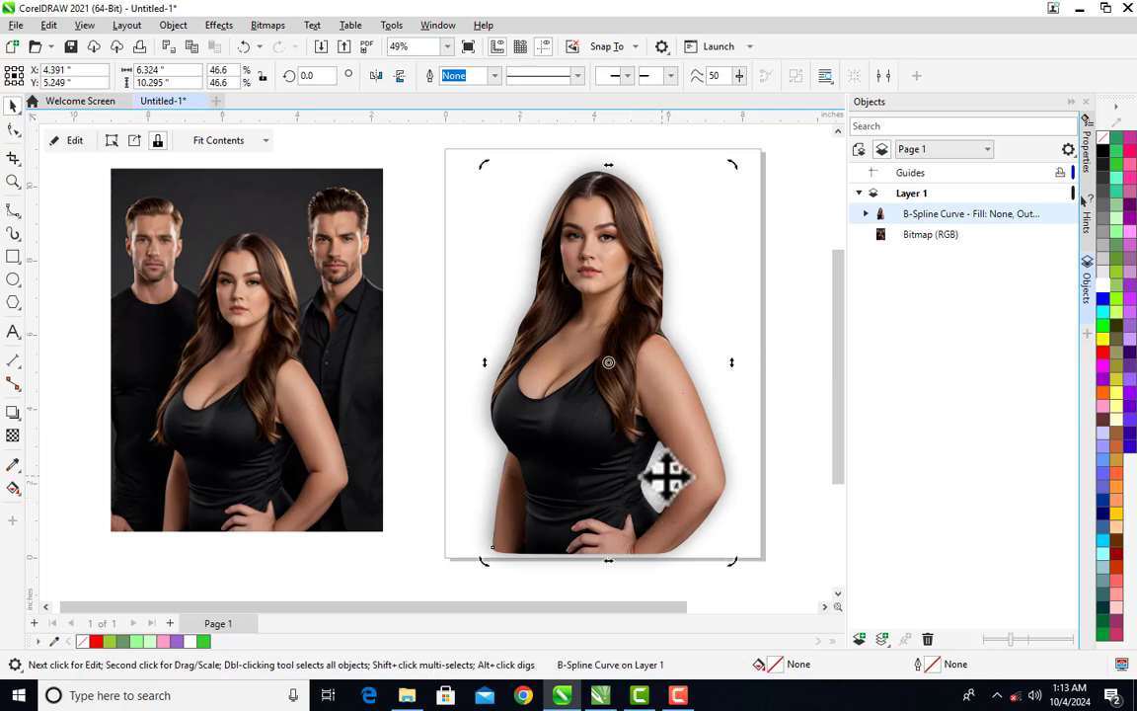
pyautogui.press('z')
pyautogui.moveTo(602, 381); pyautogui.dragTo(721, 553)
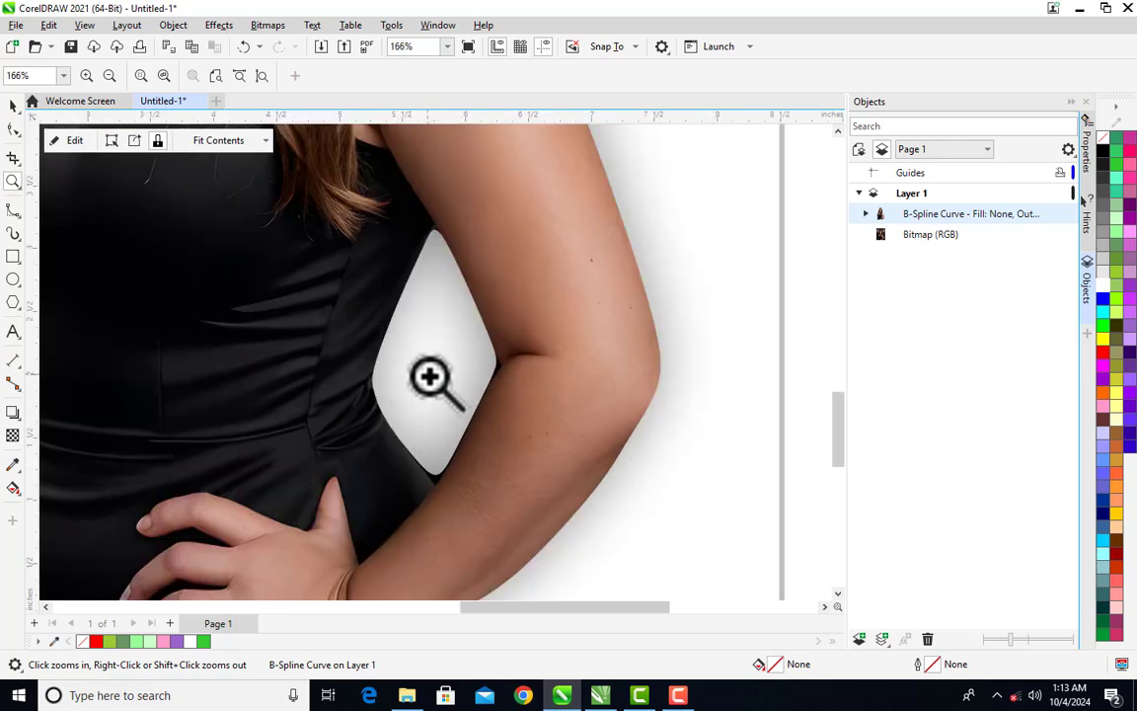
pyautogui.click(448, 48)
pyautogui.click(418, 64)
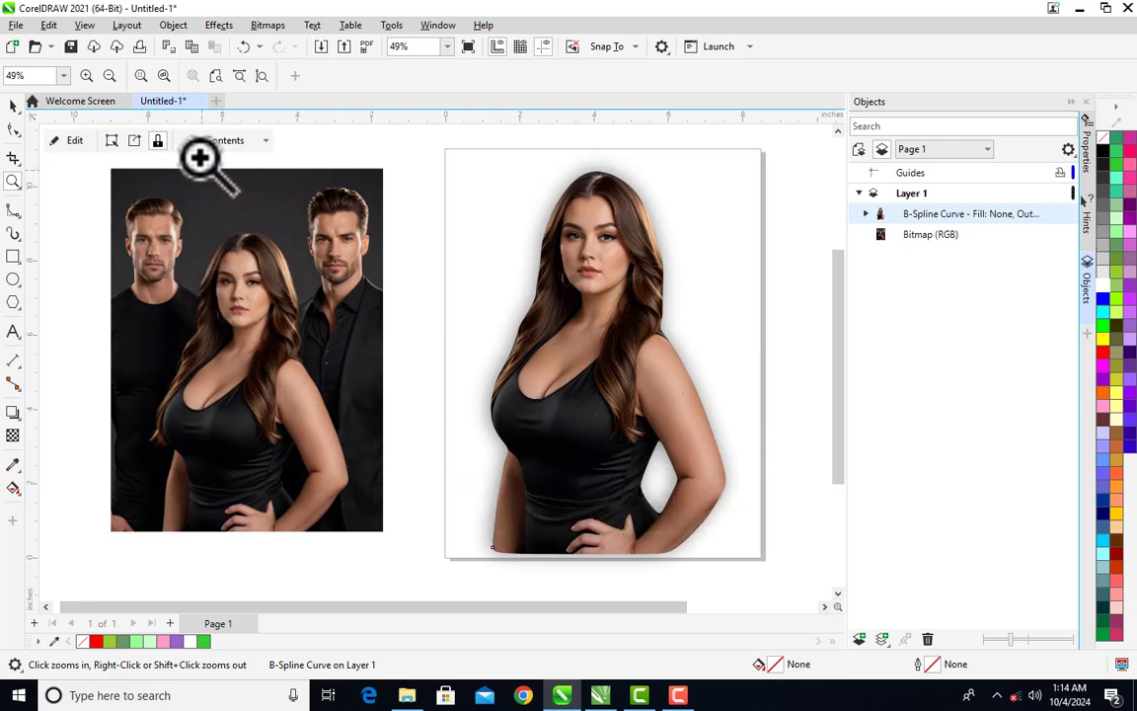
pyautogui.press('space')
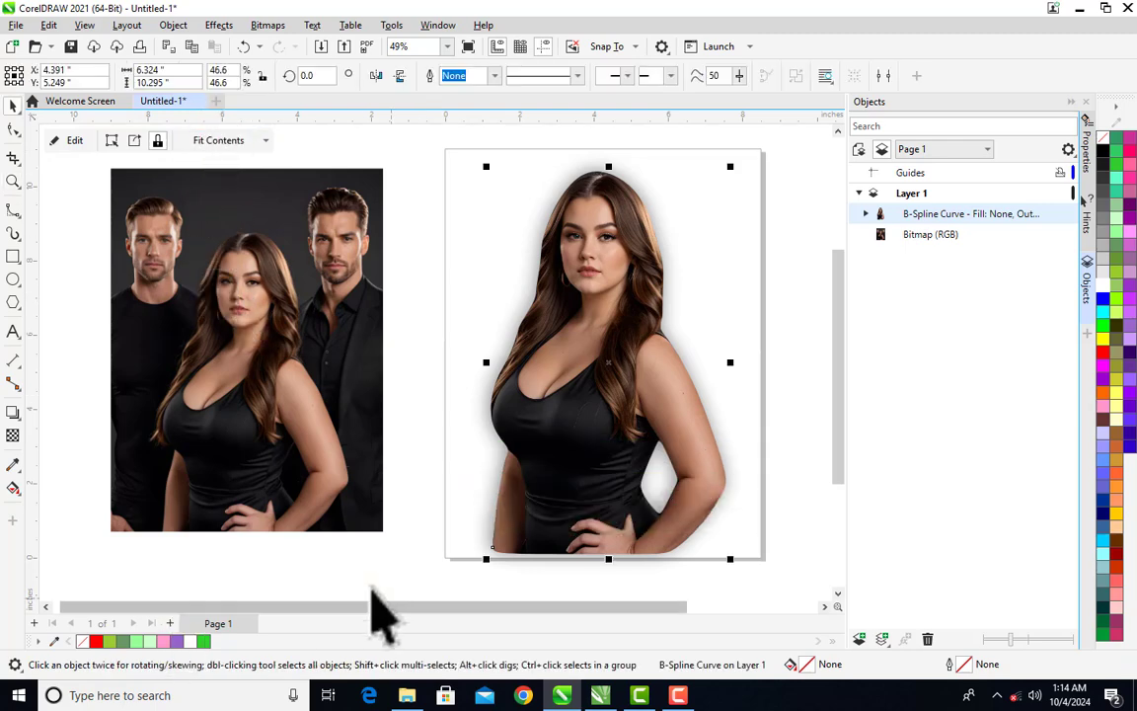
pyautogui.click(394, 576)
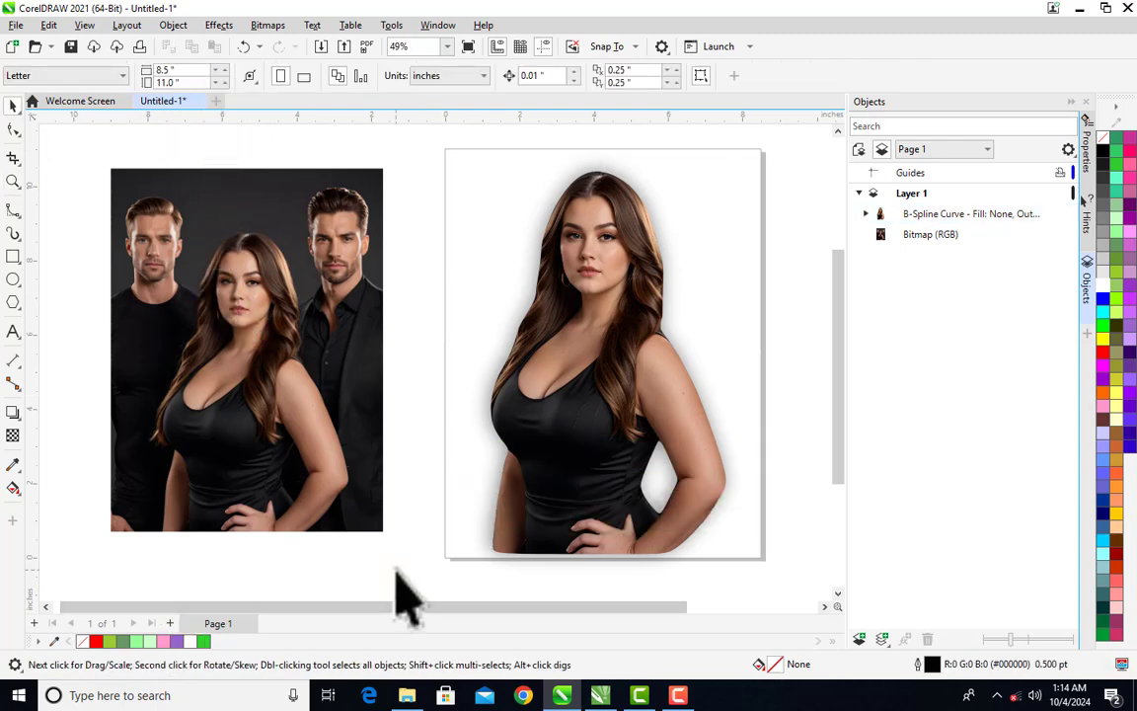
# Add a second page and place a copy of page 1's original group photo on it, roughly centred within the page.
pyautogui.click(170, 623)
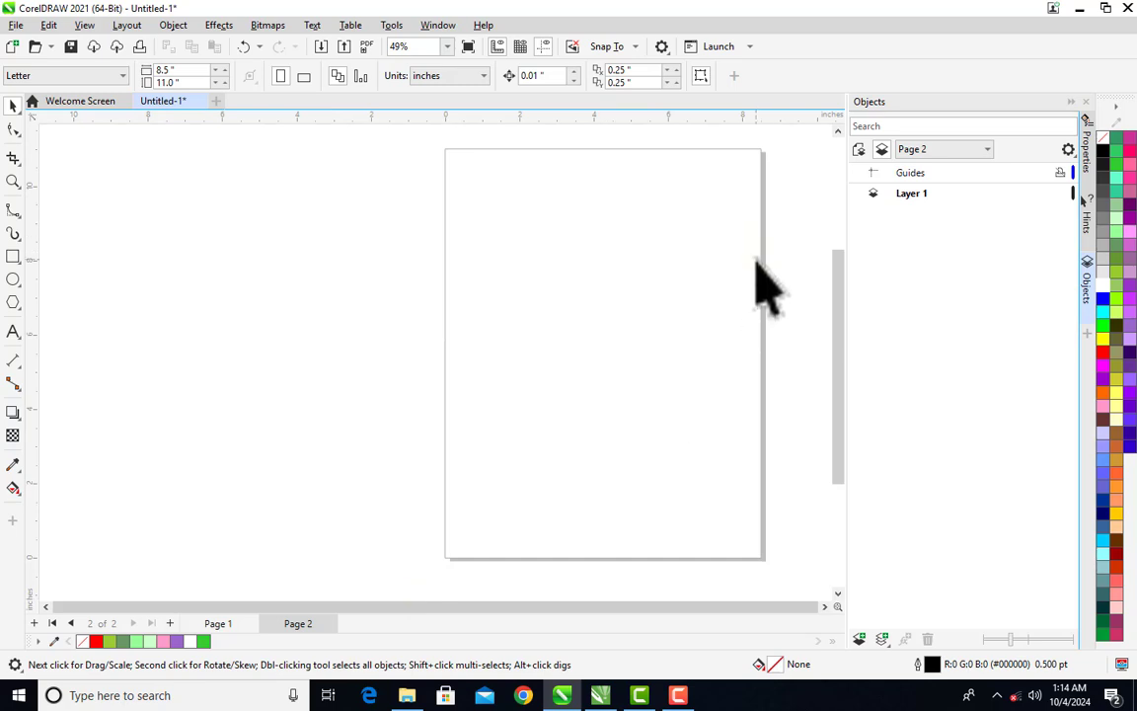
pyautogui.click(218, 624)
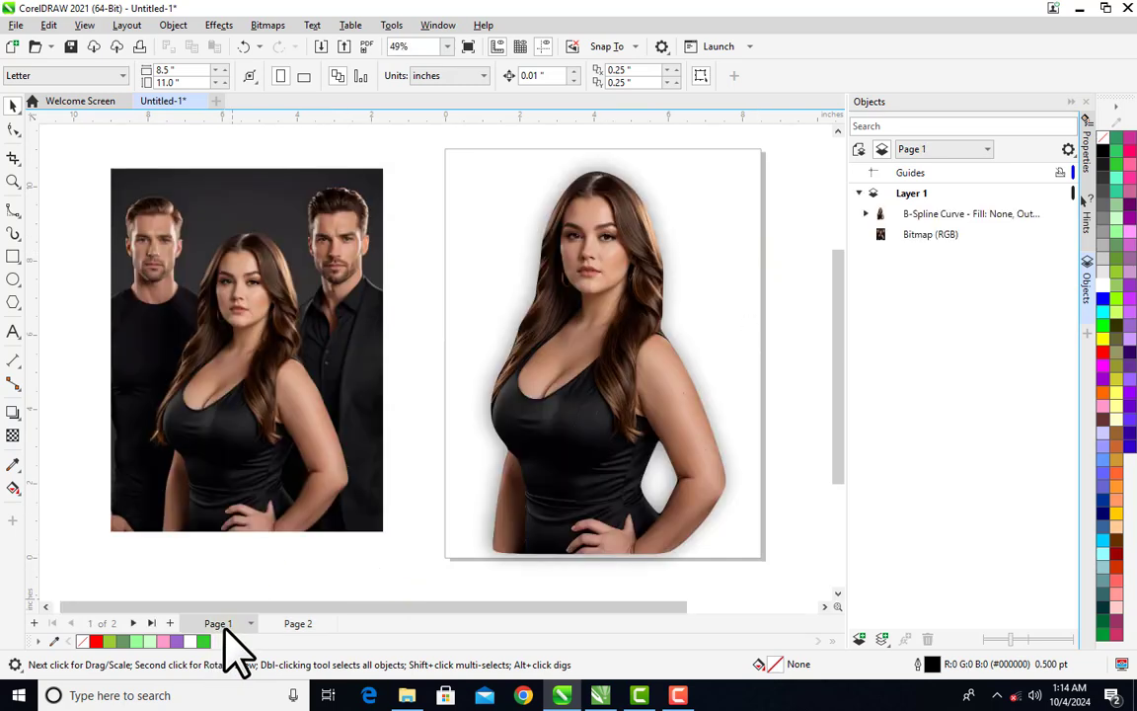
pyautogui.click(268, 290)
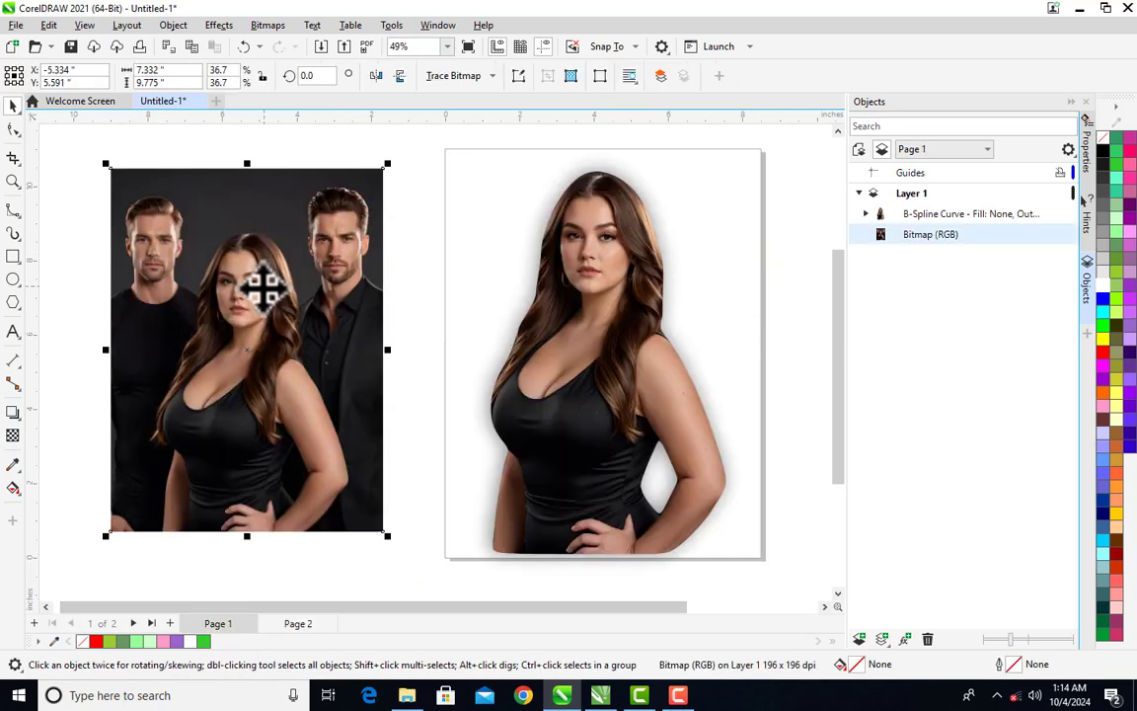
pyautogui.rightClick(237, 247)
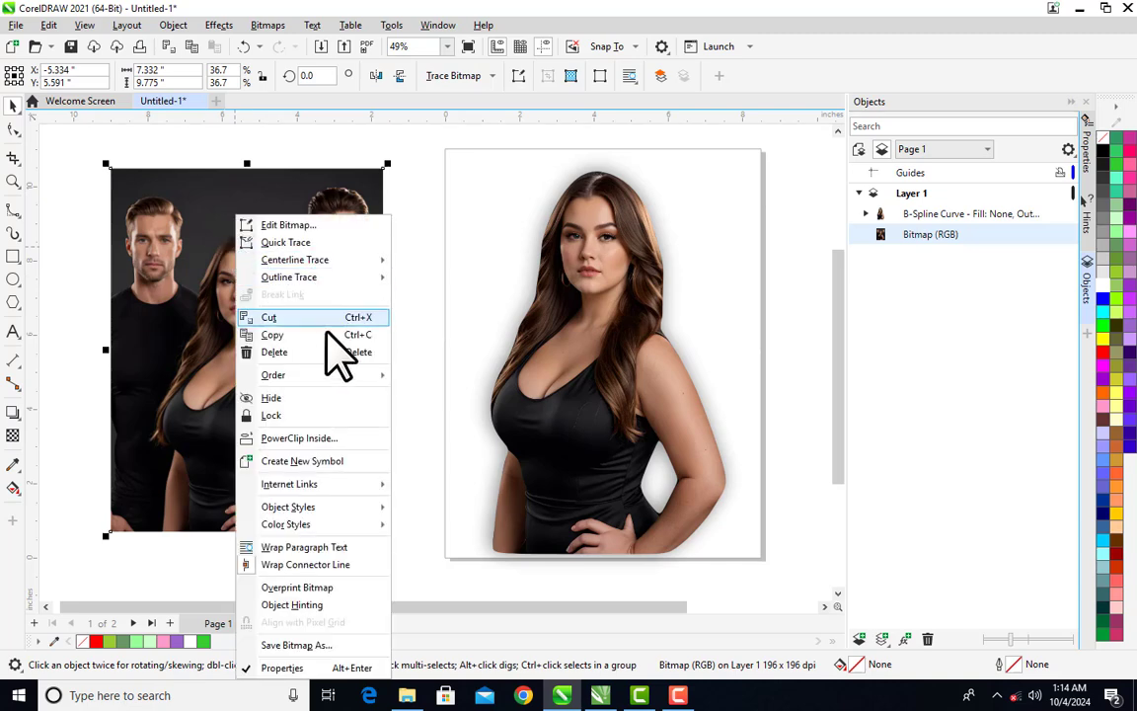
pyautogui.click(280, 346)
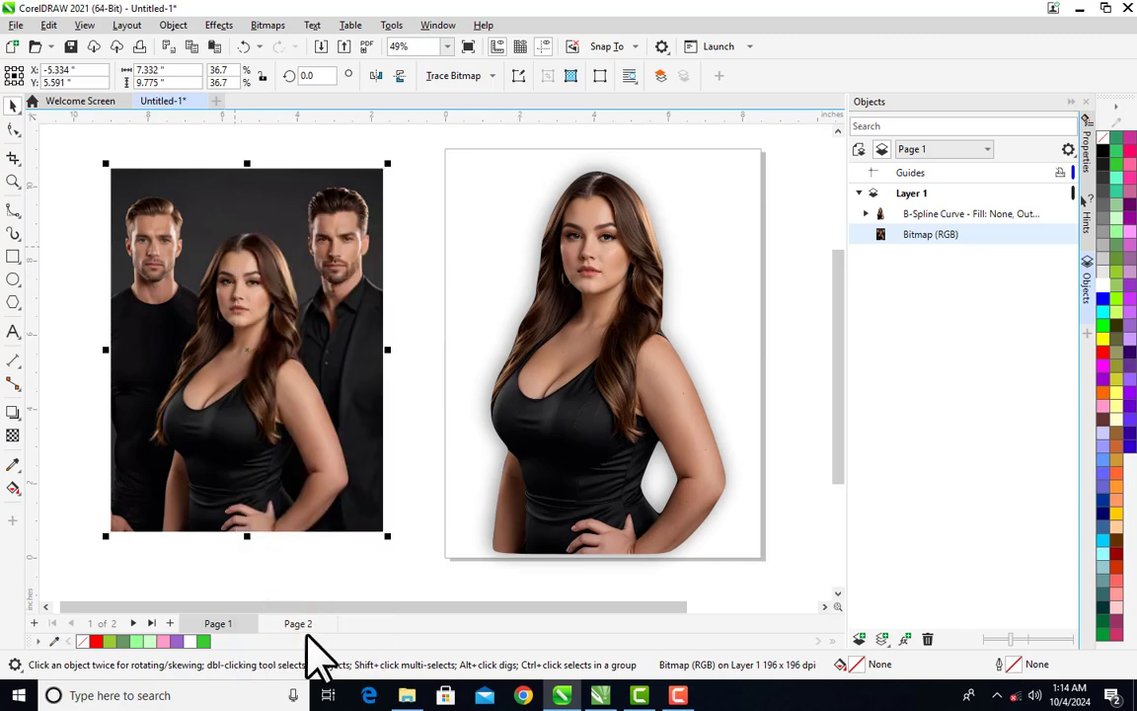
pyautogui.click(310, 623)
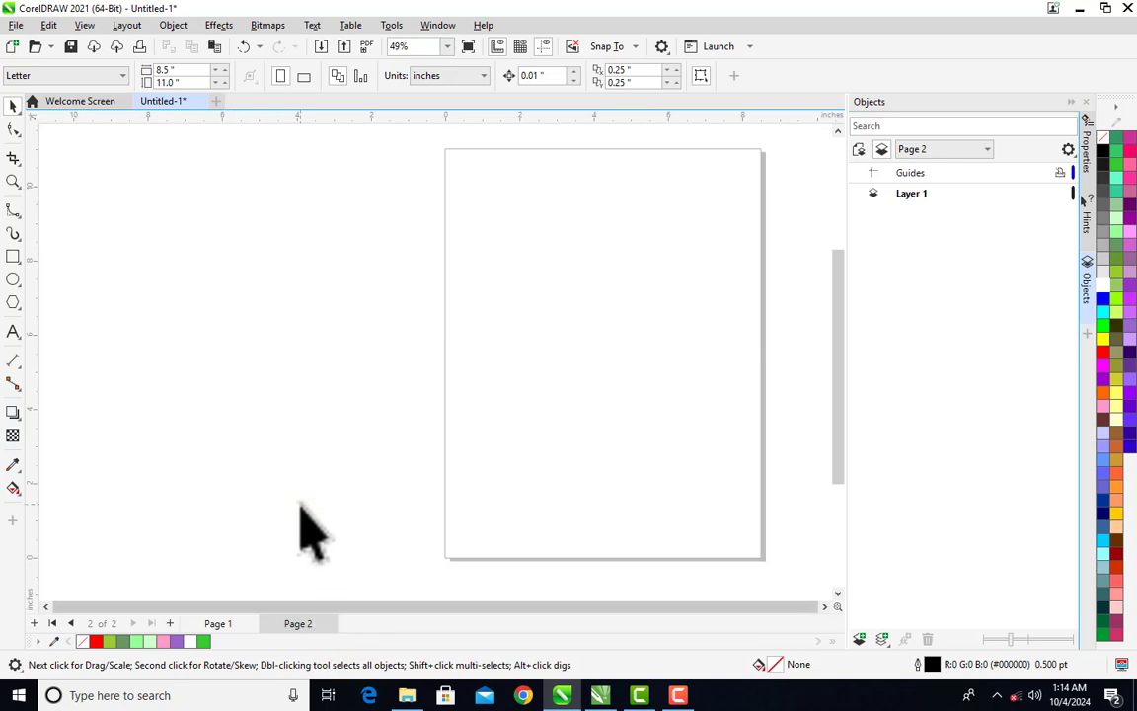
pyautogui.hotkey('ctrl', 'v')
pyautogui.moveTo(262, 343); pyautogui.dragTo(612, 354)
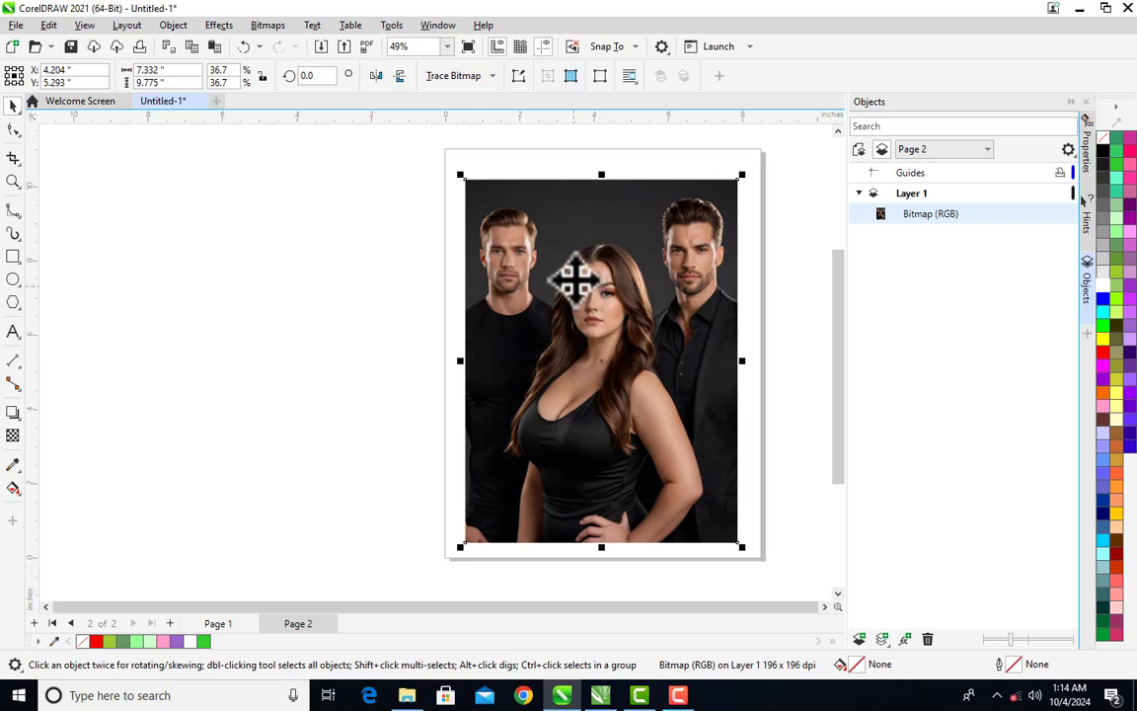
# Activate the B-Spline tool for tracing over the group photo on page 2.
pyautogui.press('z')
pyautogui.moveTo(502, 237); pyautogui.dragTo(672, 606)
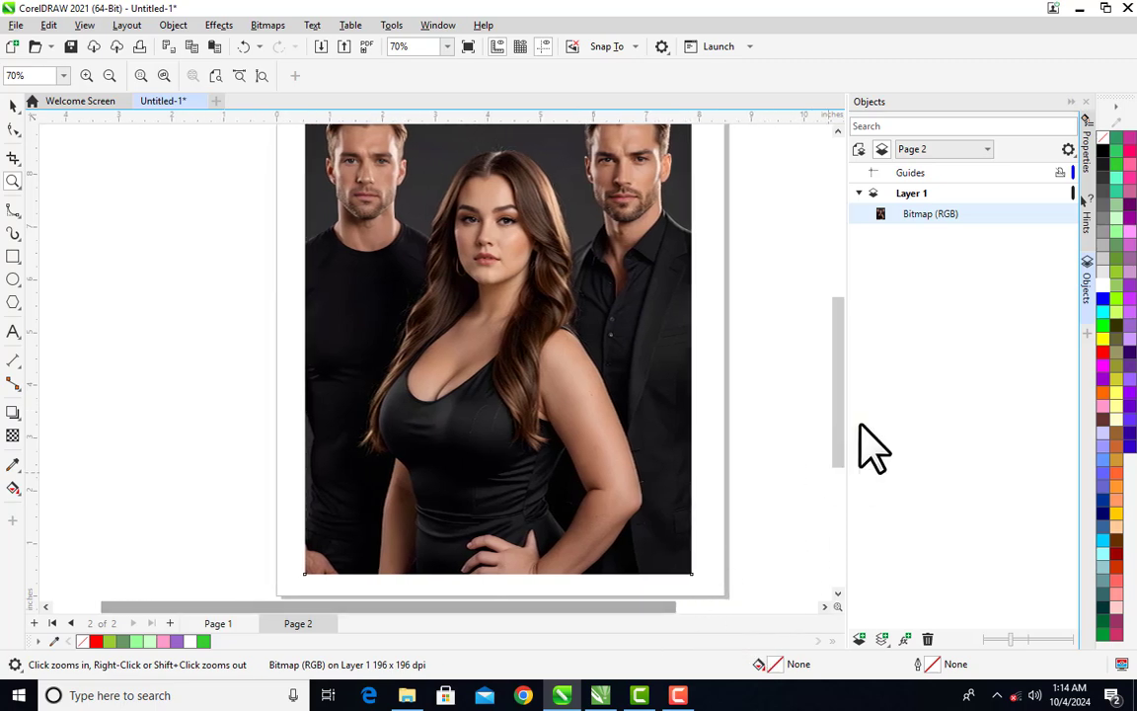
pyautogui.moveTo(837, 401); pyautogui.dragTo(837, 389)
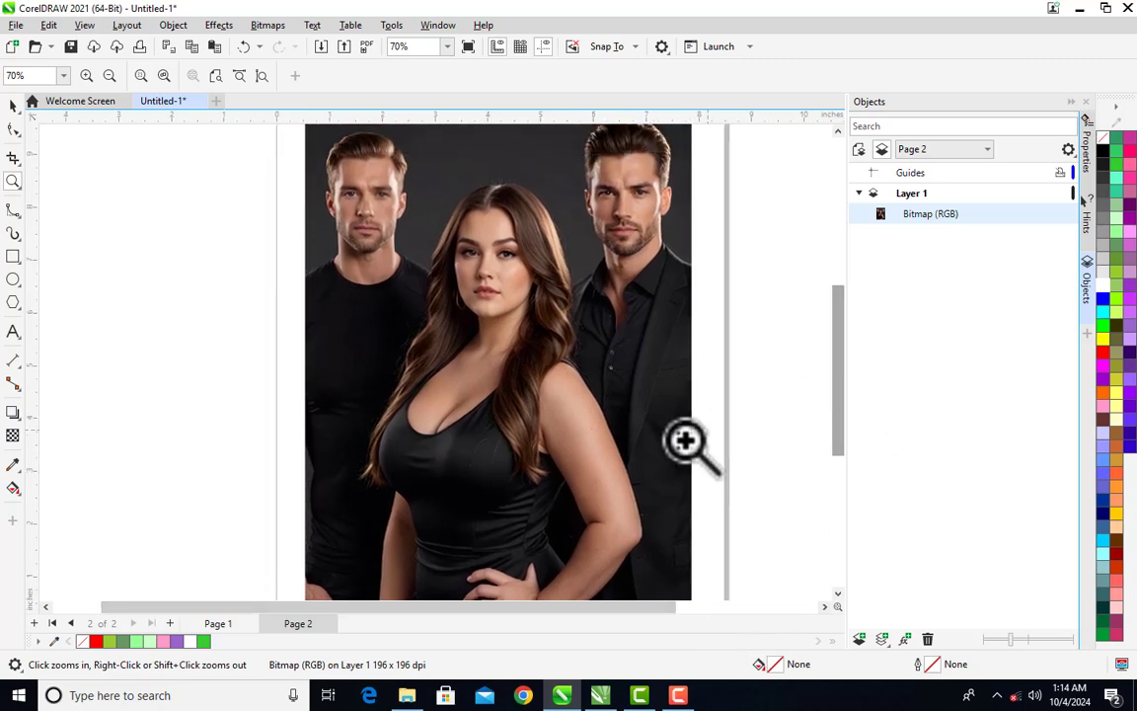
pyautogui.click(19, 218)
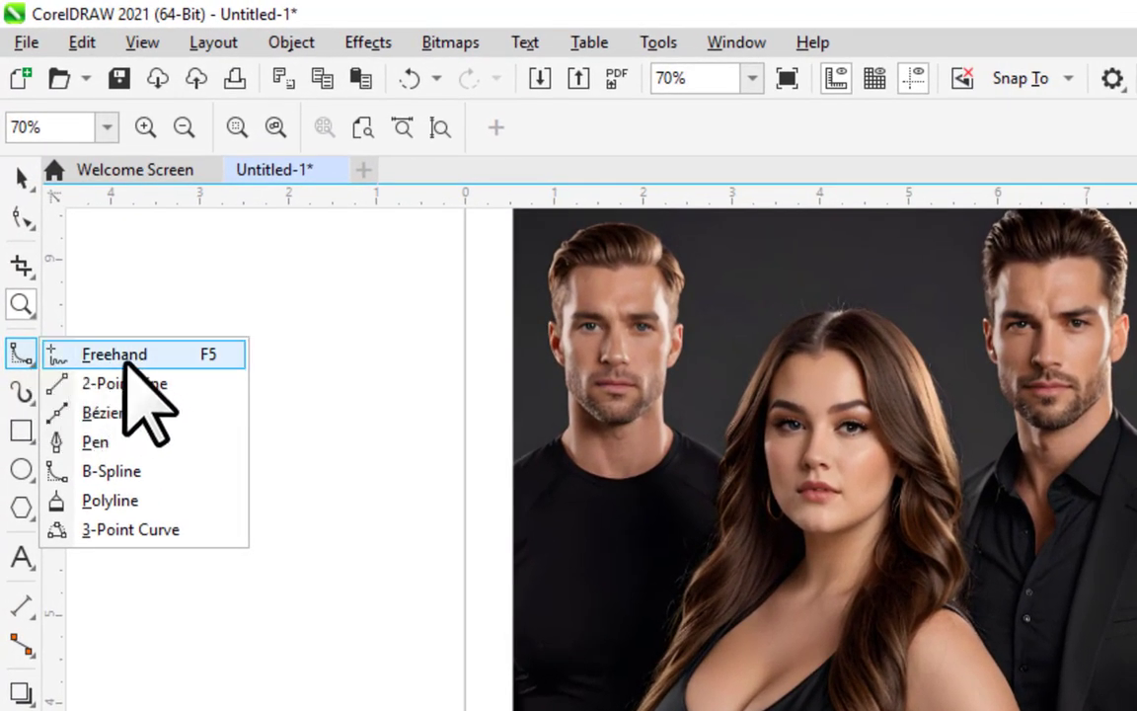
pyautogui.click(141, 357)
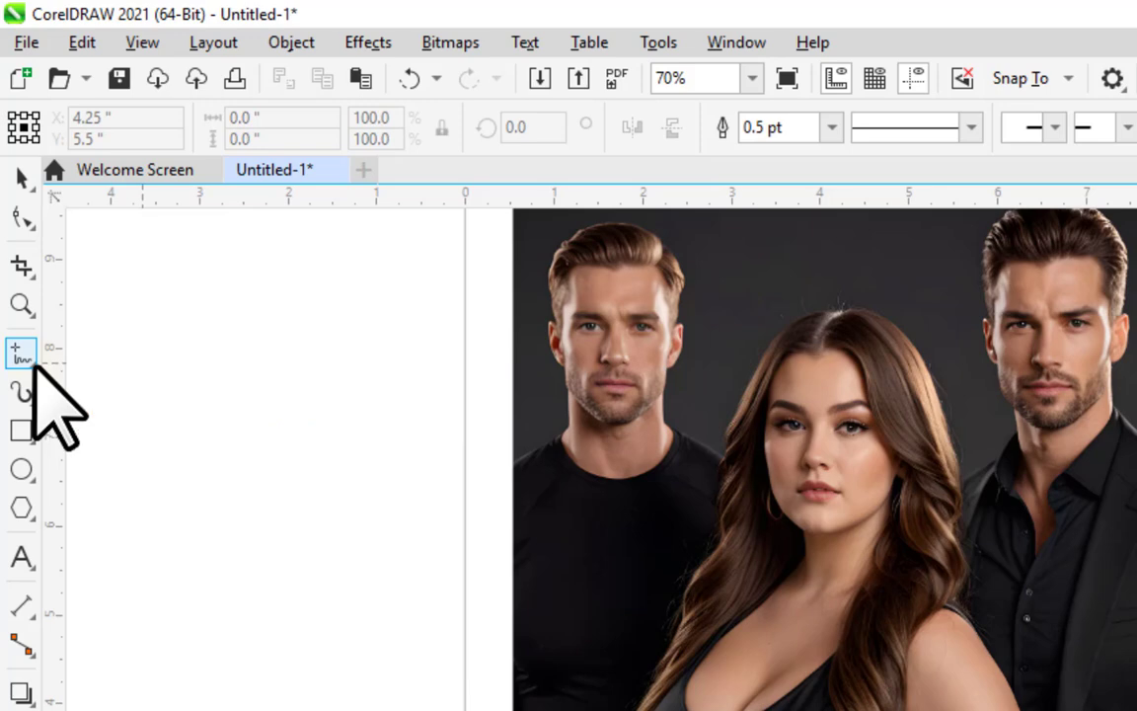
pyautogui.click(34, 363)
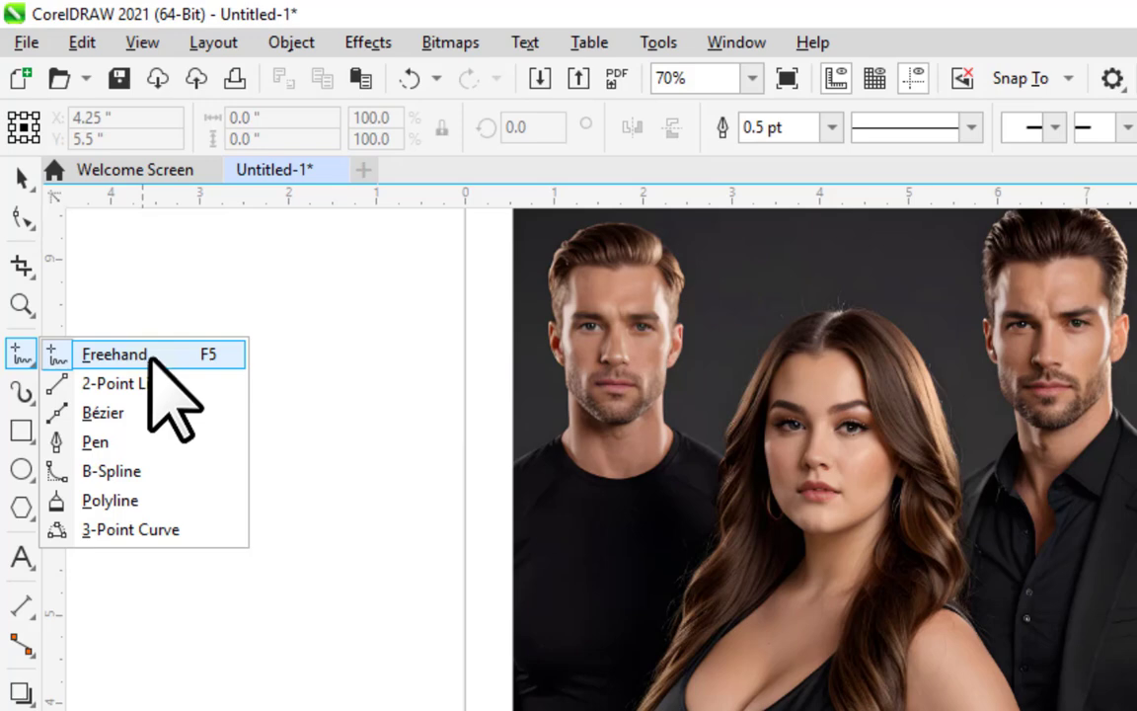
pyautogui.click(155, 471)
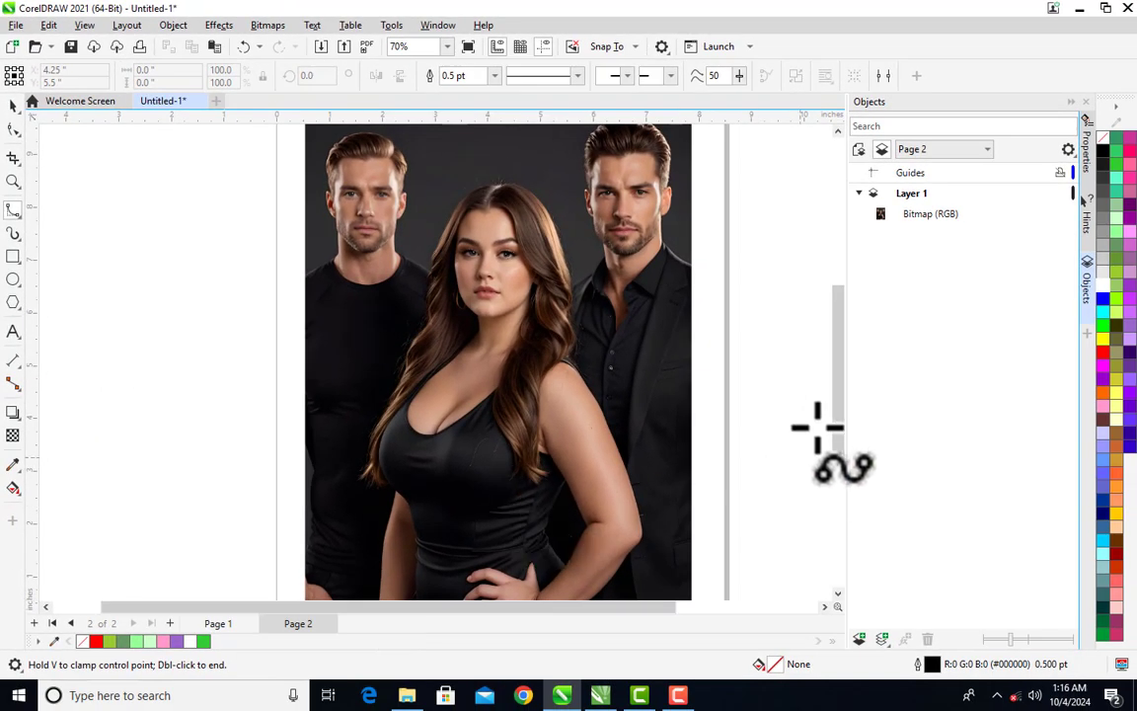
# Draw a closed B-Spline test shape, about 1.36 by 1.14 inches, in the empty area beside the page.
pyautogui.scroll(-2, 841, 390)
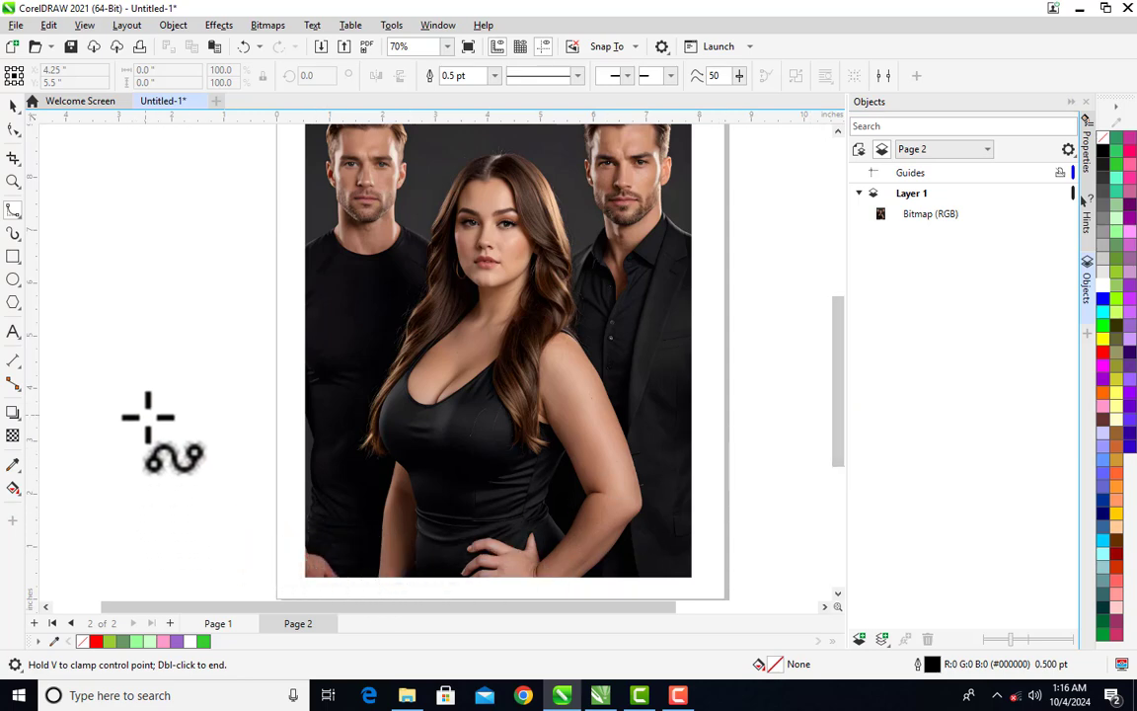
pyautogui.click(93, 263)
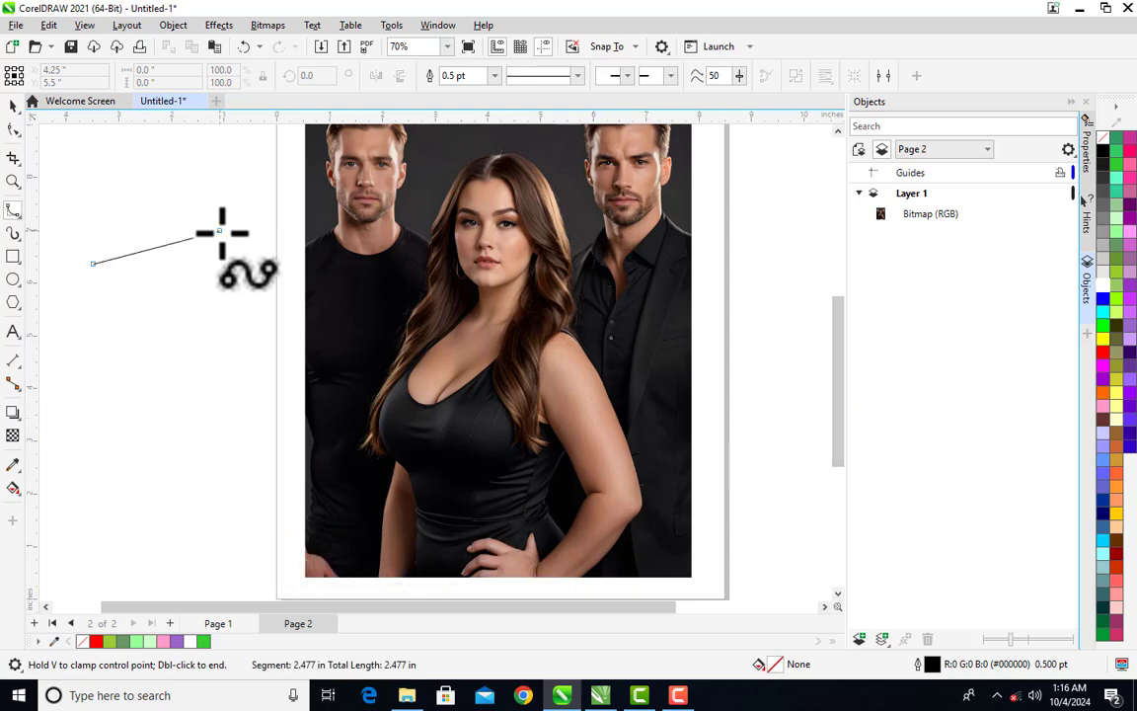
pyautogui.click(219, 231)
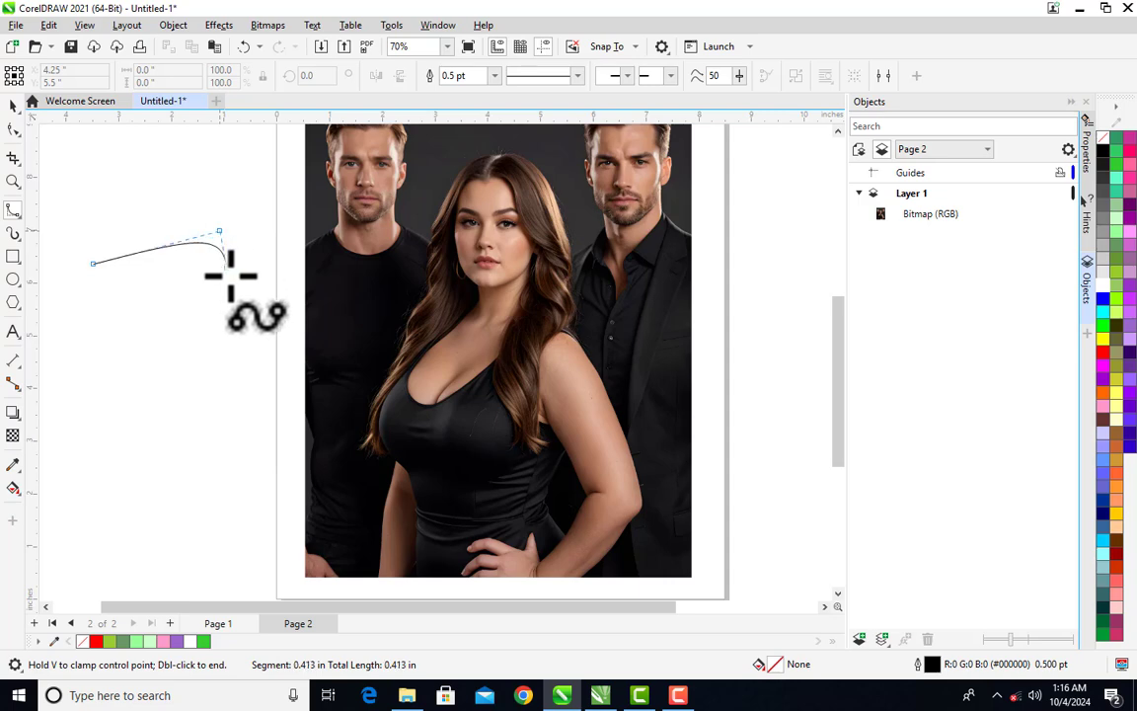
pyautogui.click(190, 338)
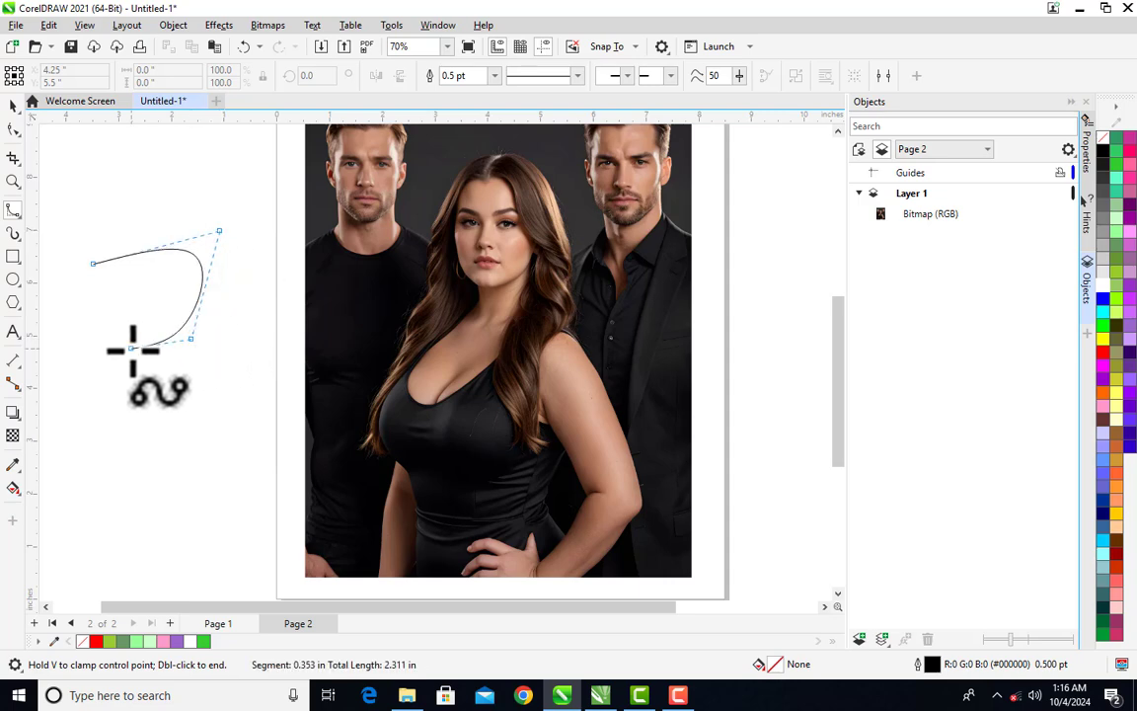
pyautogui.click(92, 264)
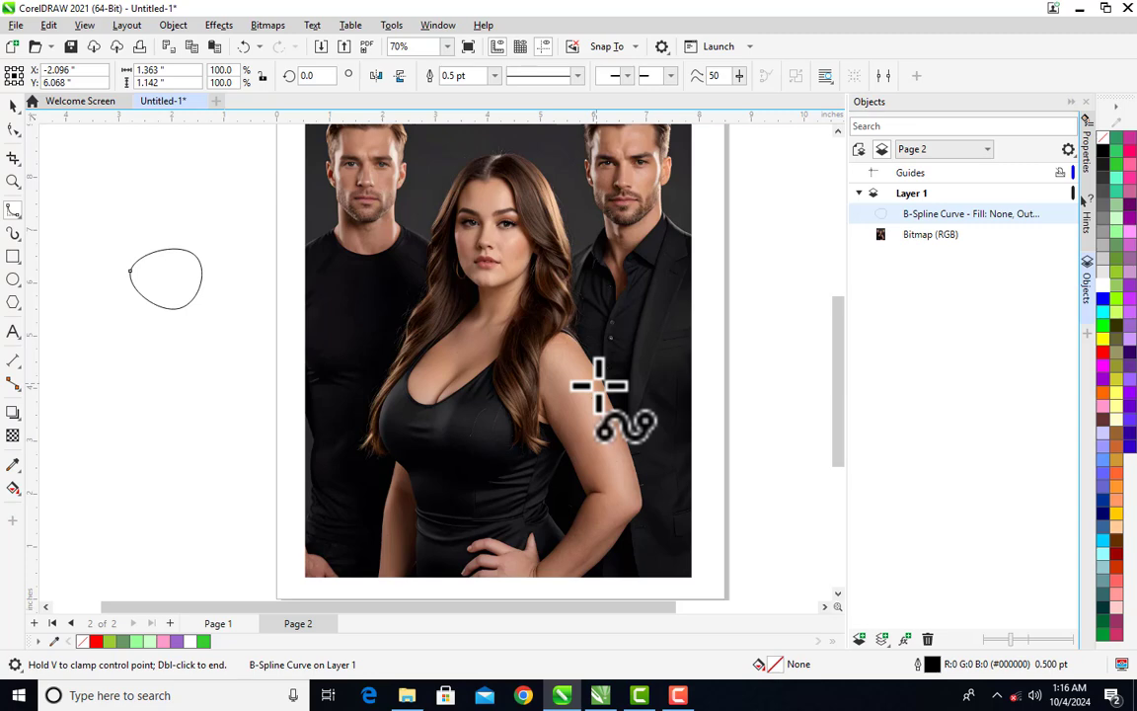
# Delete the small B-Spline test shape beside the page and return to the B-Spline tool.
pyautogui.press('space')
pyautogui.click(170, 277)
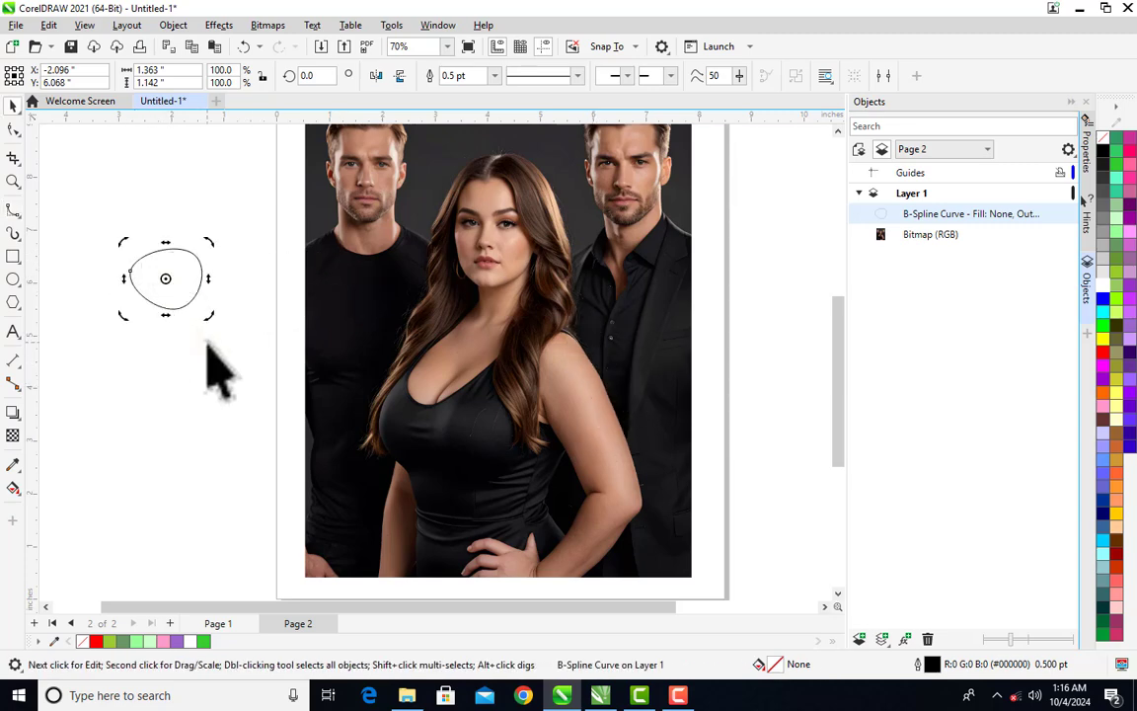
pyautogui.press('Delete')
pyautogui.press('space')
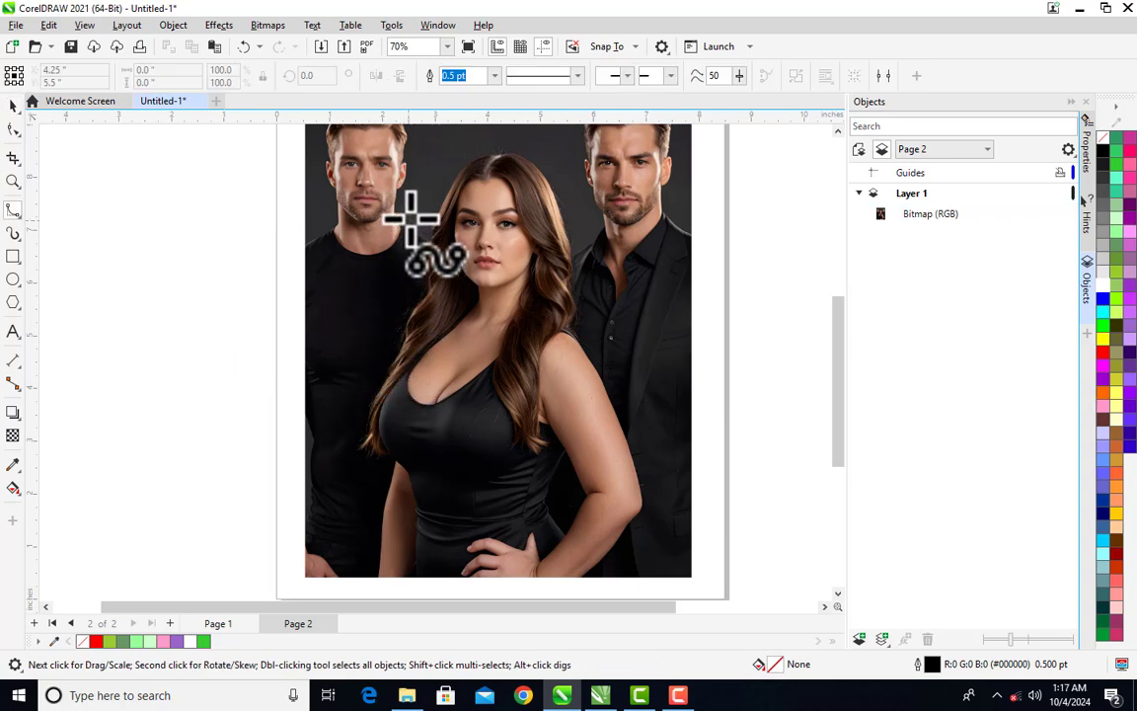
# Start a B-Spline outline at the photo's bottom edge and trace up the outer edge of the woman's straight arm to her dress.
pyautogui.press('z')
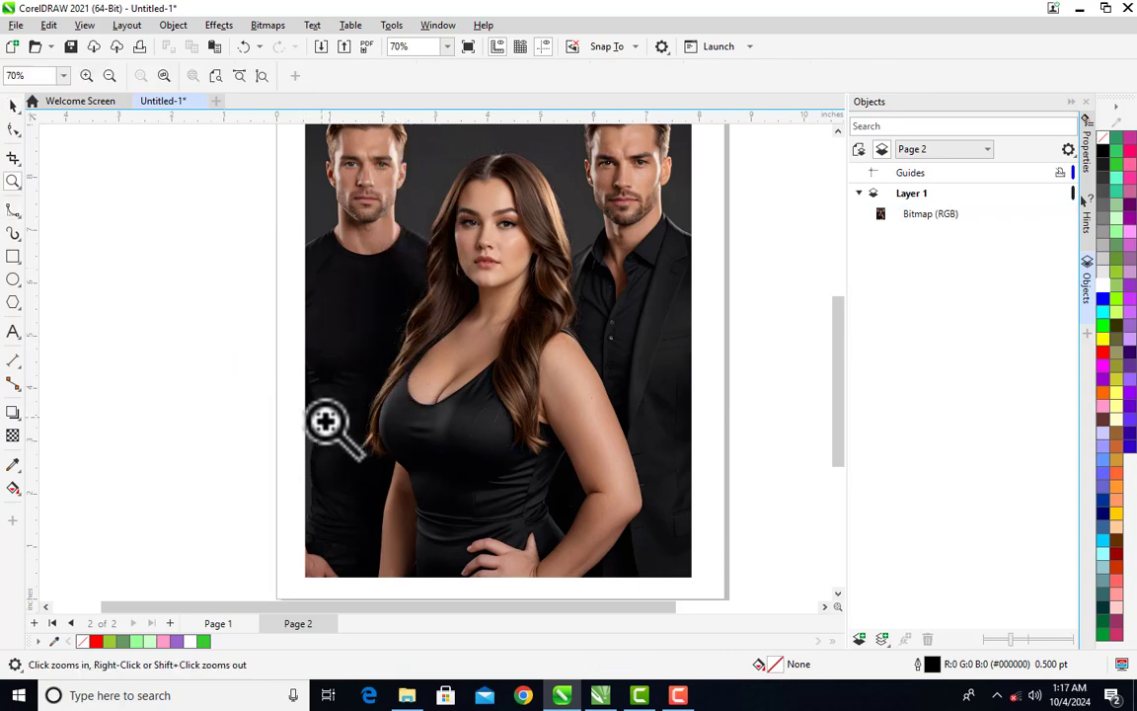
pyautogui.moveTo(333, 419); pyautogui.dragTo(634, 553)
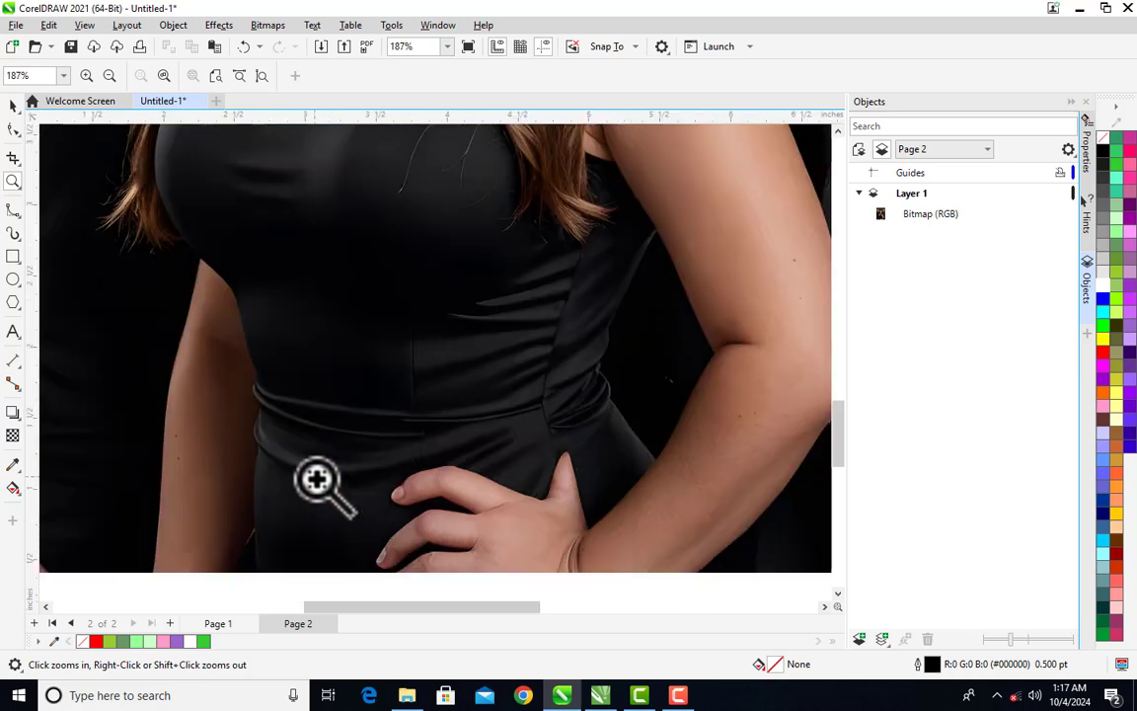
pyautogui.click(12, 211)
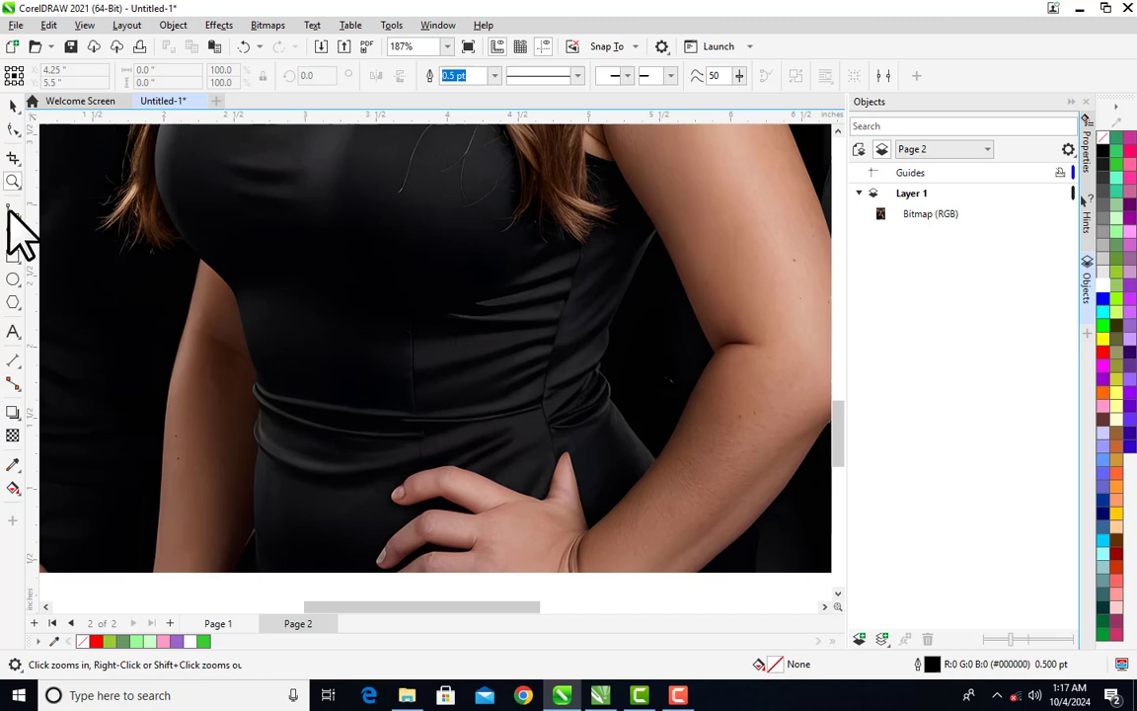
pyautogui.click(151, 571)
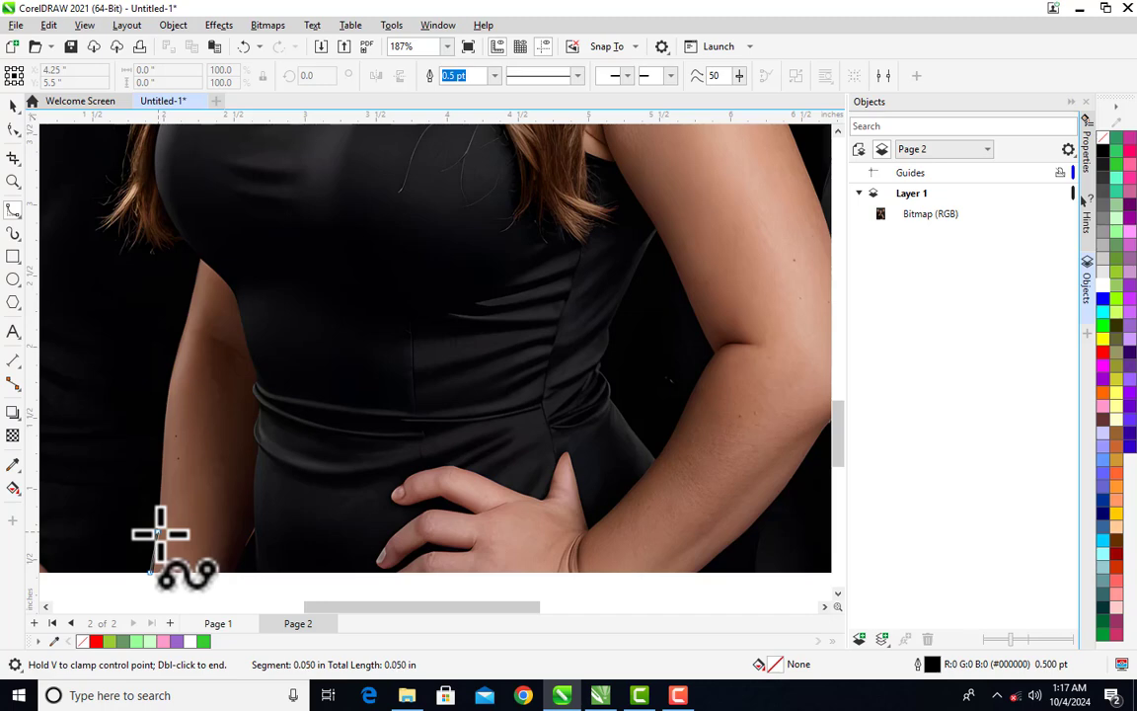
pyautogui.click(158, 531)
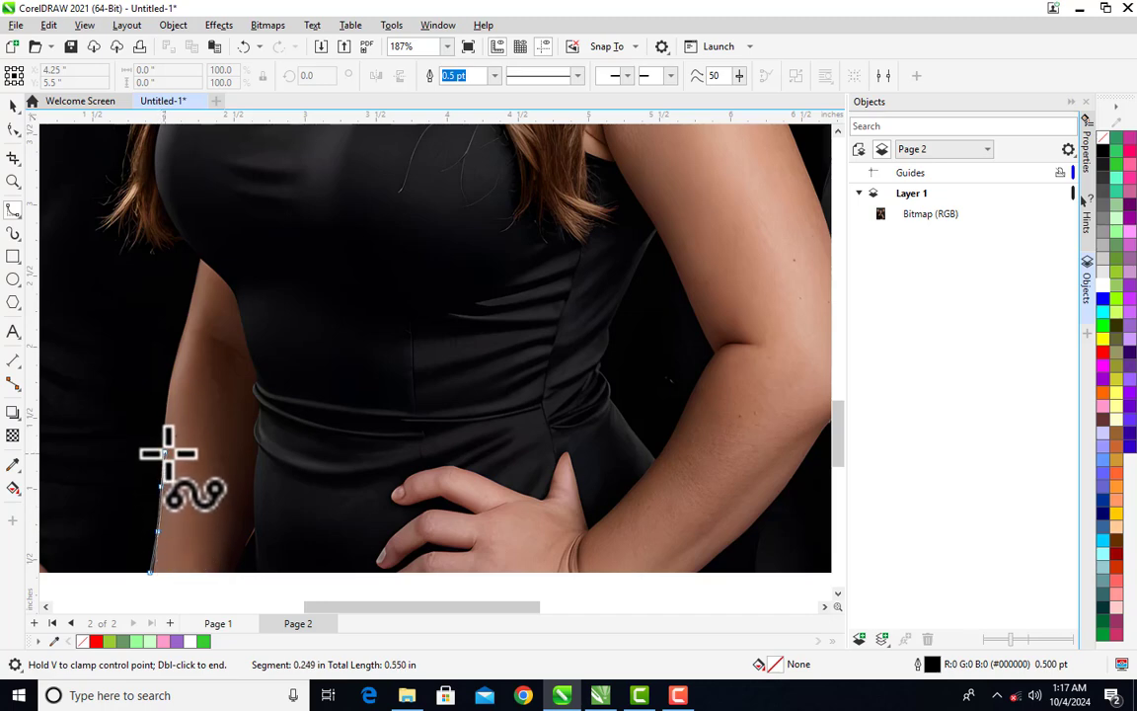
pyautogui.click(160, 487)
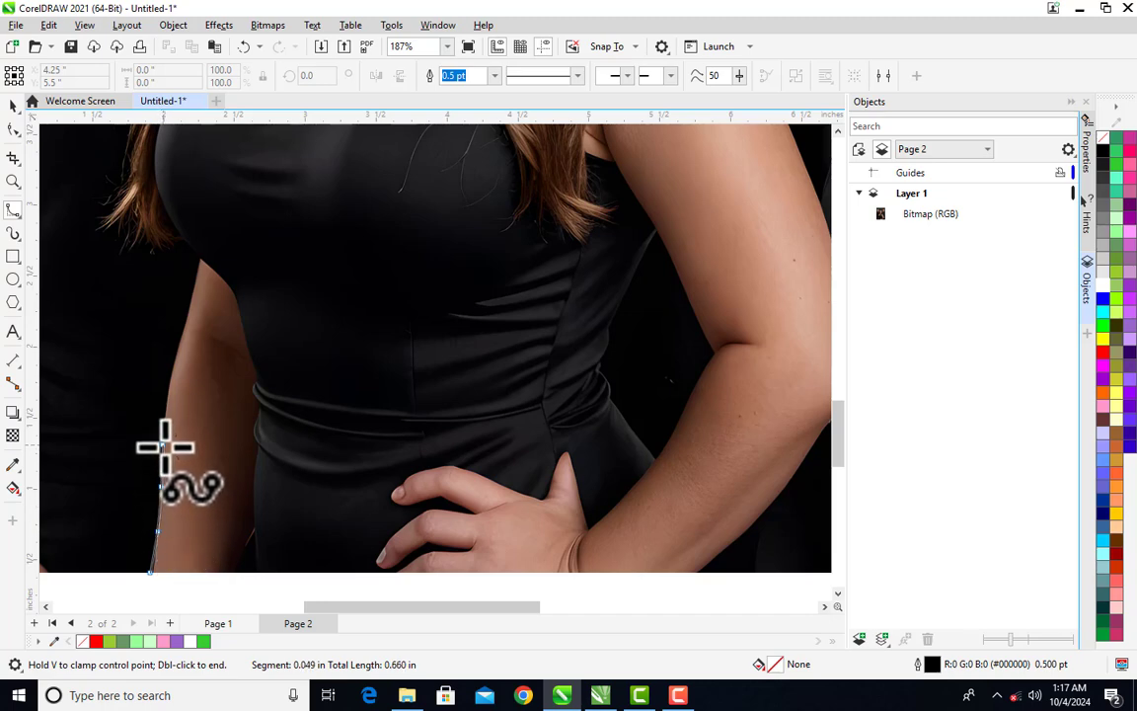
pyautogui.click(172, 392)
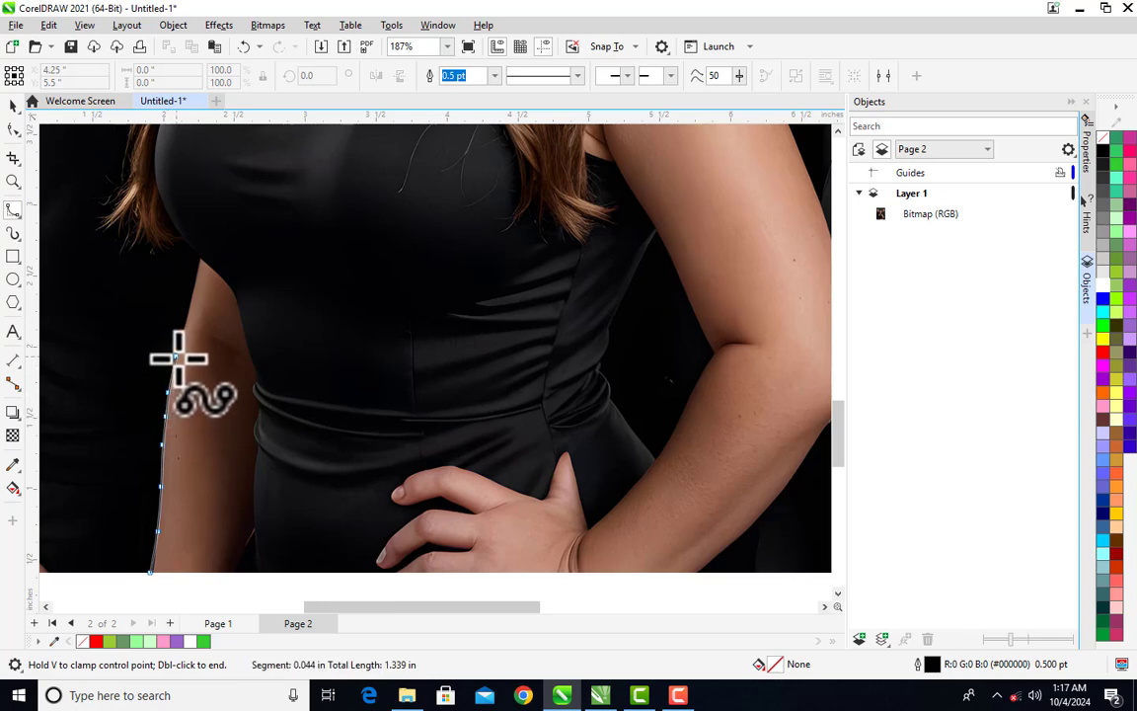
pyautogui.click(200, 275)
pyautogui.click(203, 259)
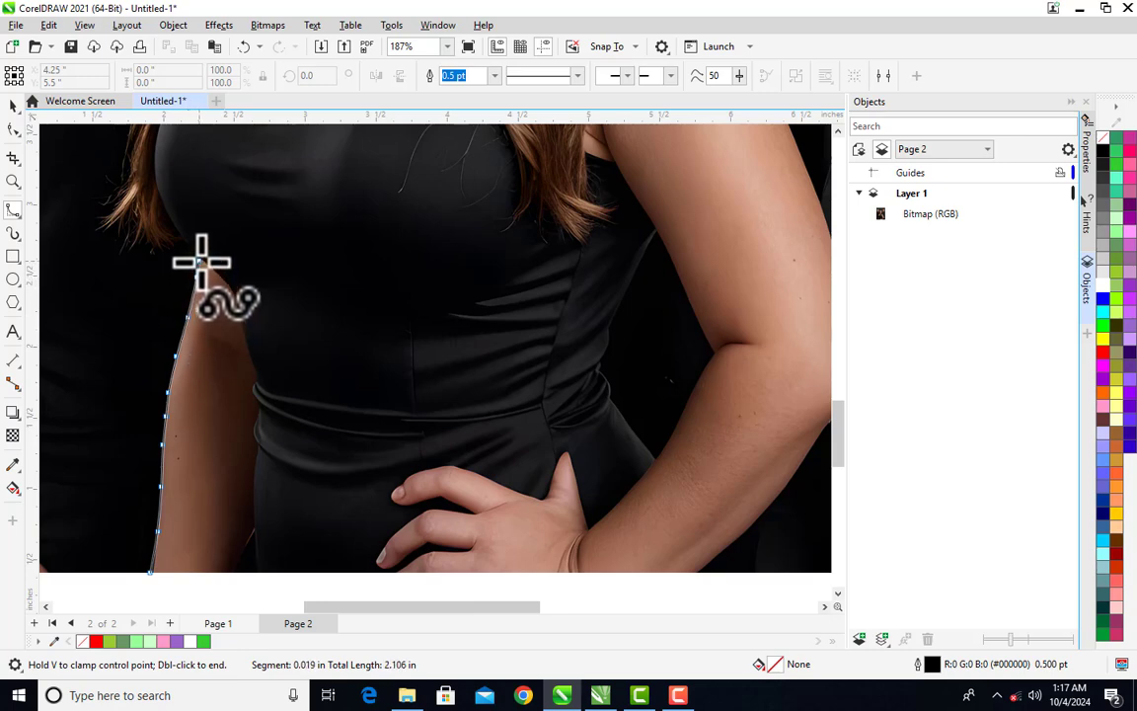
# Continue the B-Spline outline from the top of the straight arm along the dress's bust edge, inside the loose hair ends.
pyautogui.click(200, 256)
pyautogui.click(188, 240)
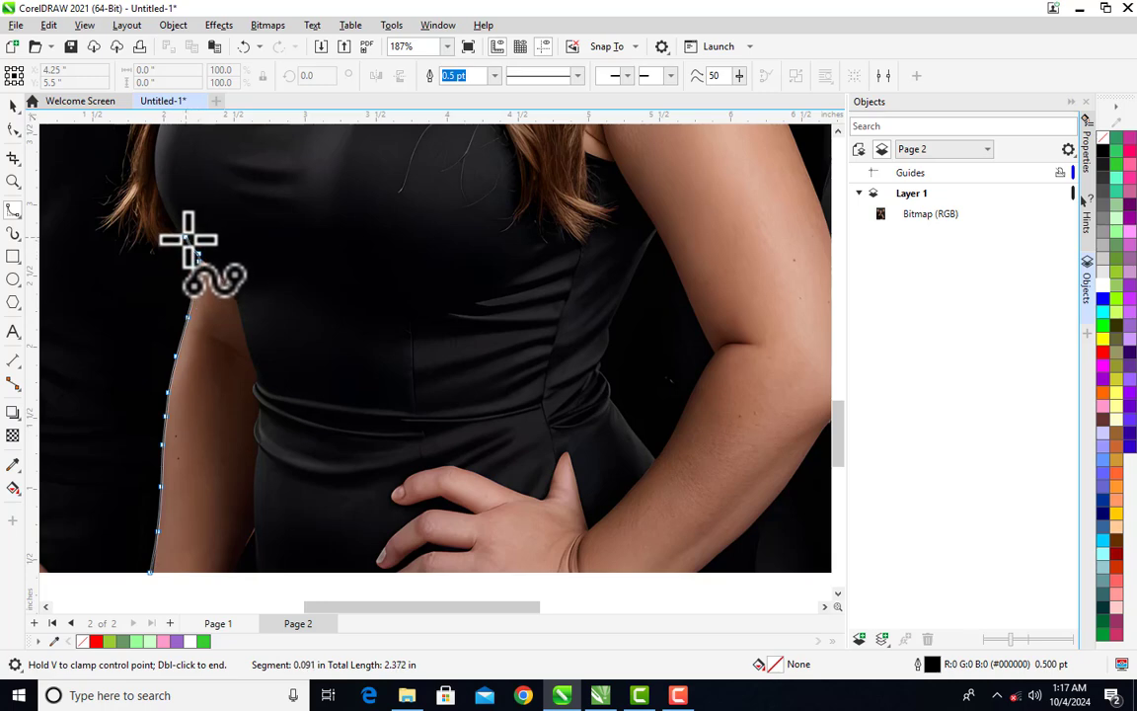
pyautogui.click(182, 236)
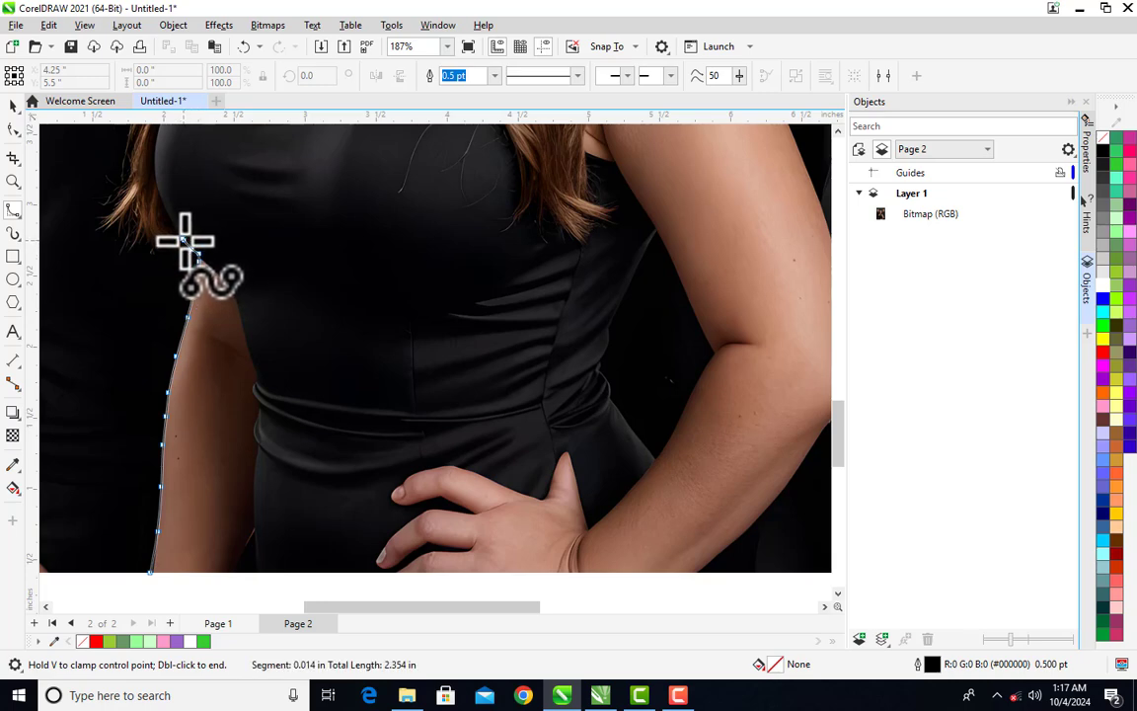
pyautogui.click(175, 234)
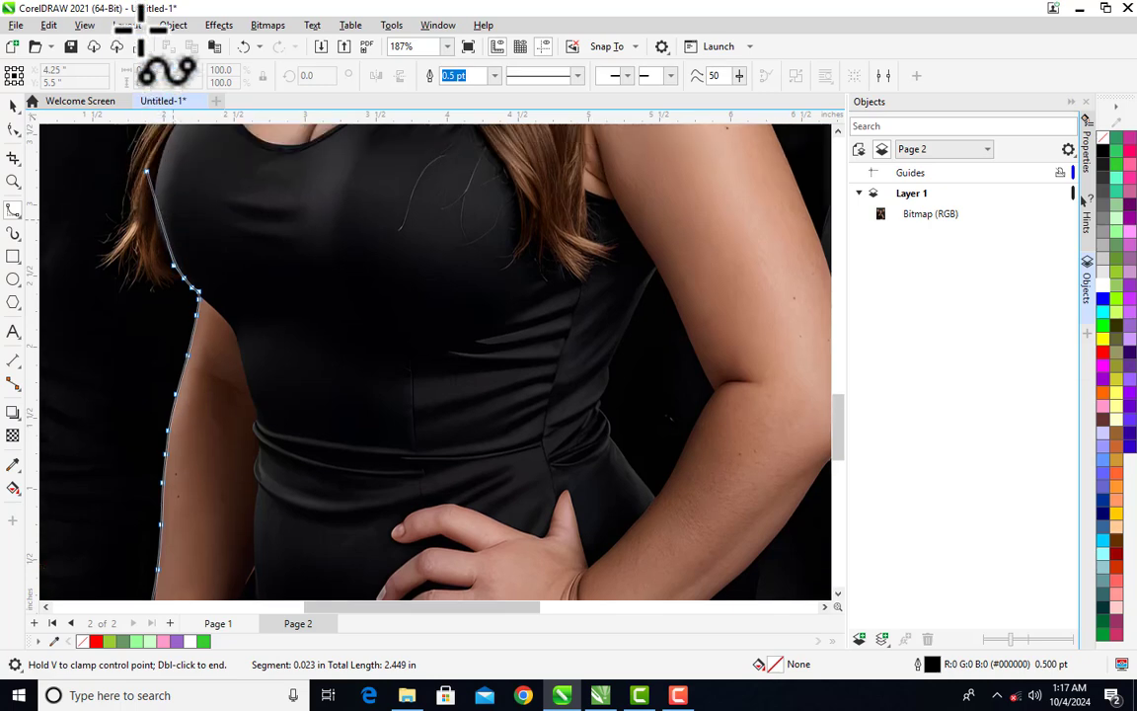
pyautogui.click(171, 307)
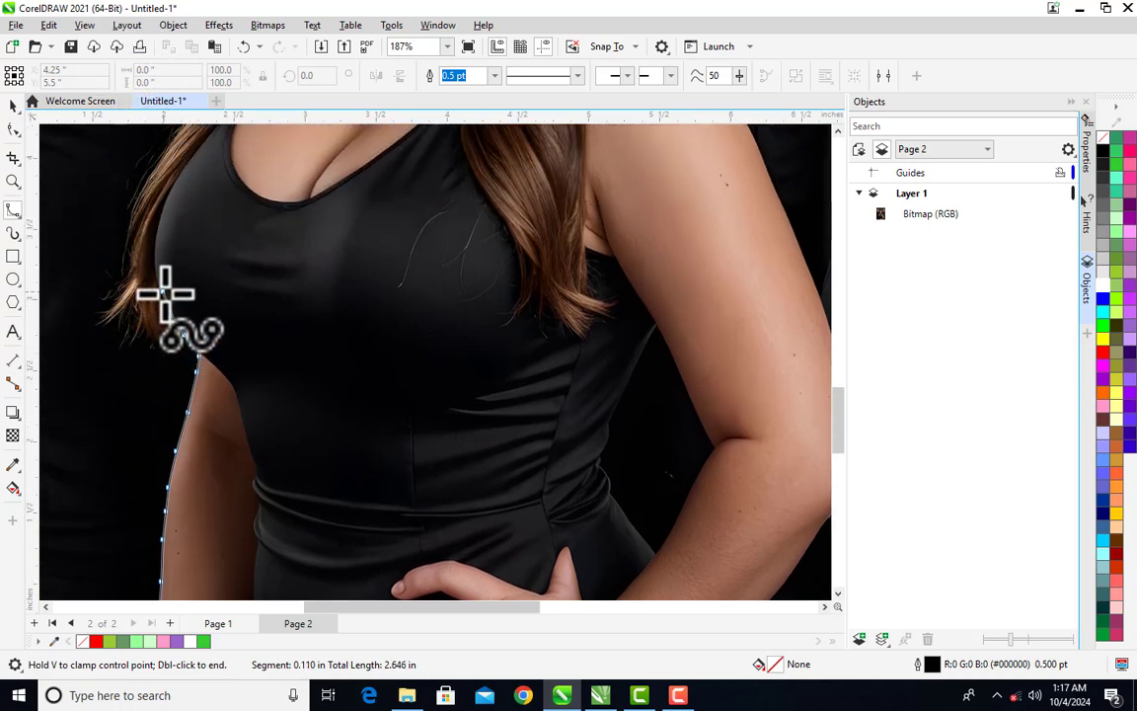
pyautogui.click(157, 272)
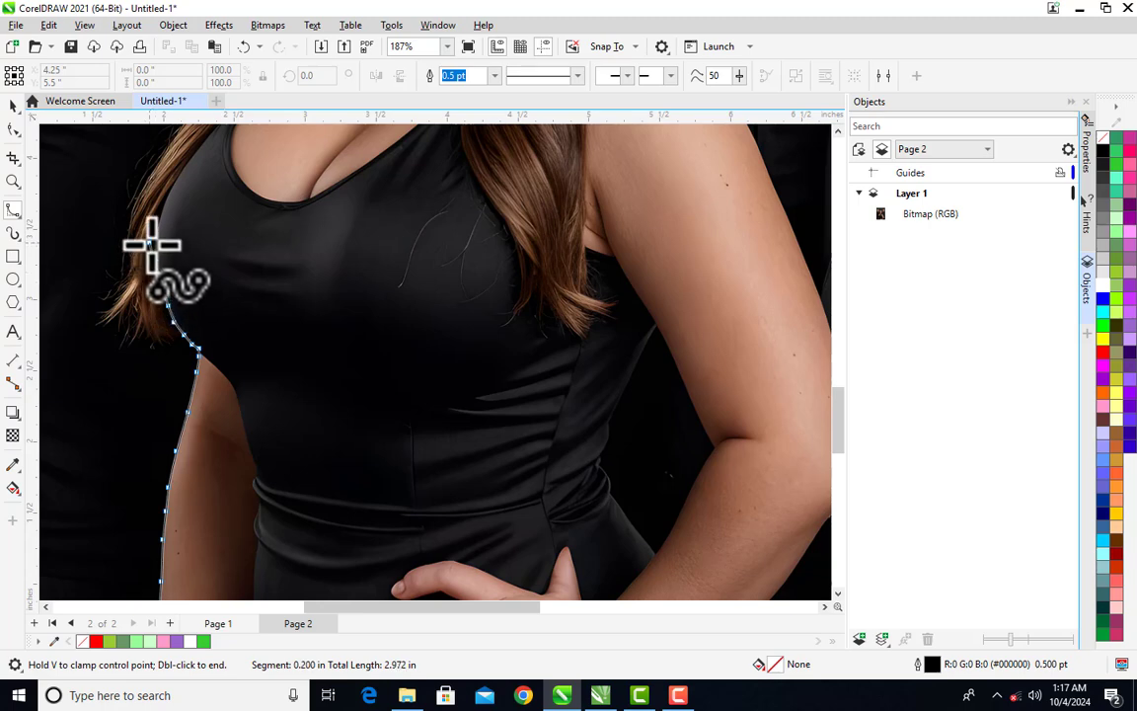
pyautogui.click(150, 213)
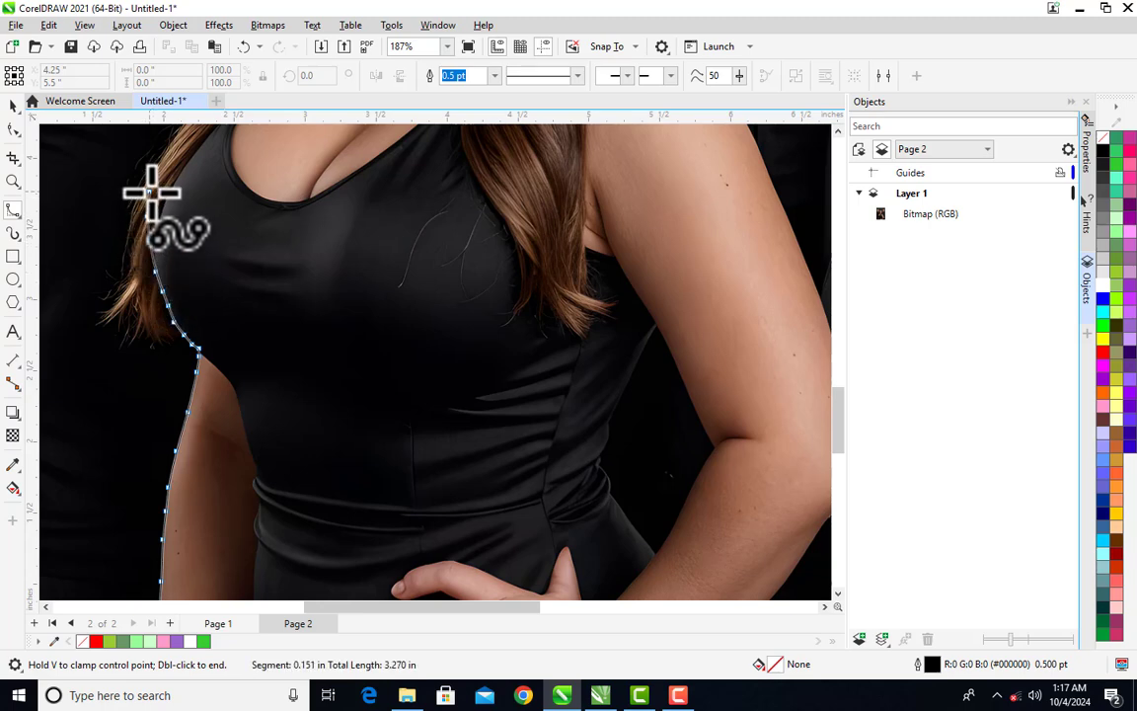
pyautogui.click(176, 145)
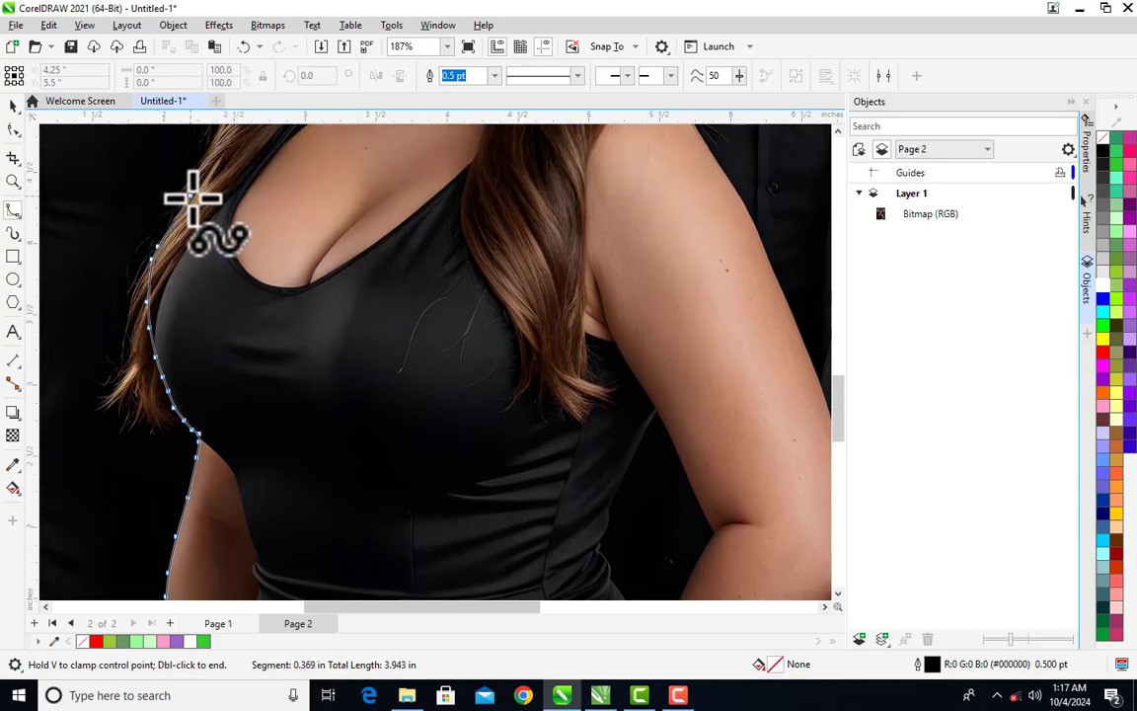
# Extend the outline up the outer edge of the long hair on the straight-arm side to about cheek level.
pyautogui.click(197, 195)
pyautogui.scroll(3, 195, 198)
pyautogui.click(228, 317)
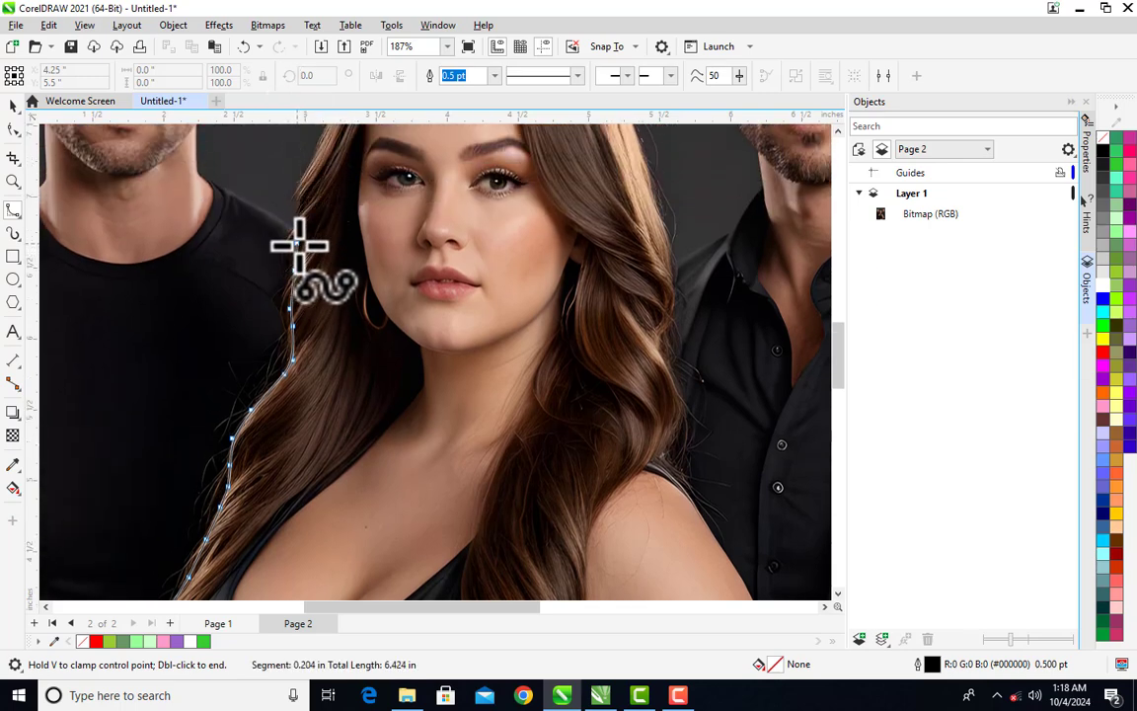
pyautogui.click(301, 244)
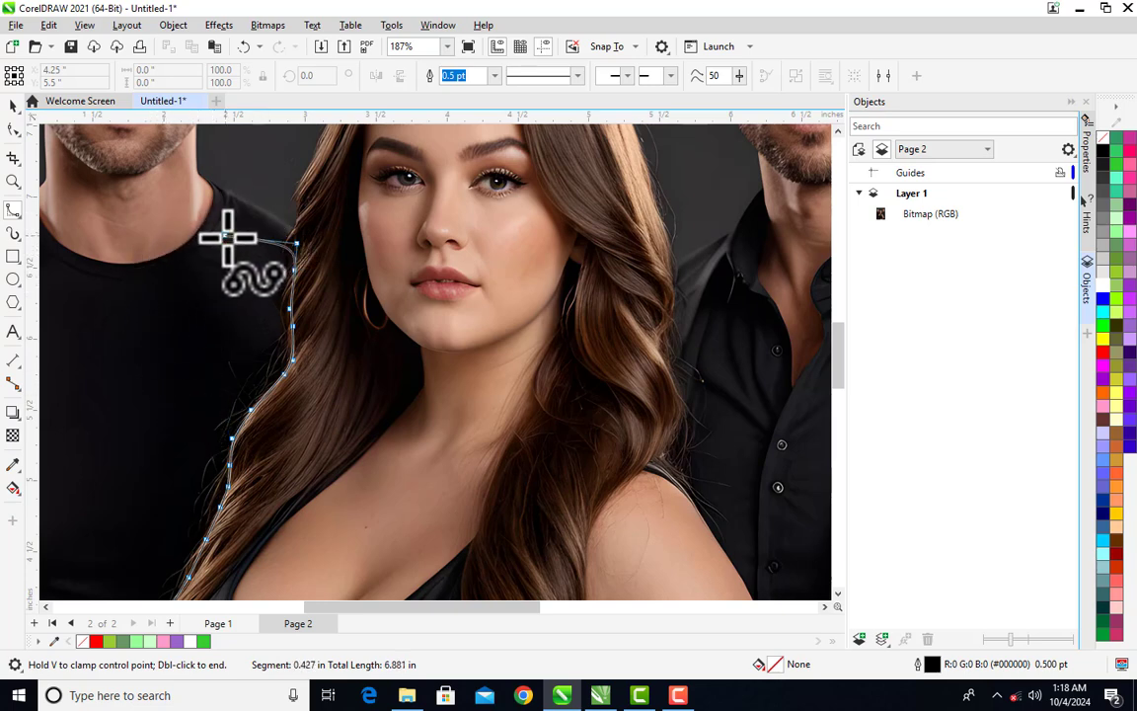
pyautogui.click(286, 222)
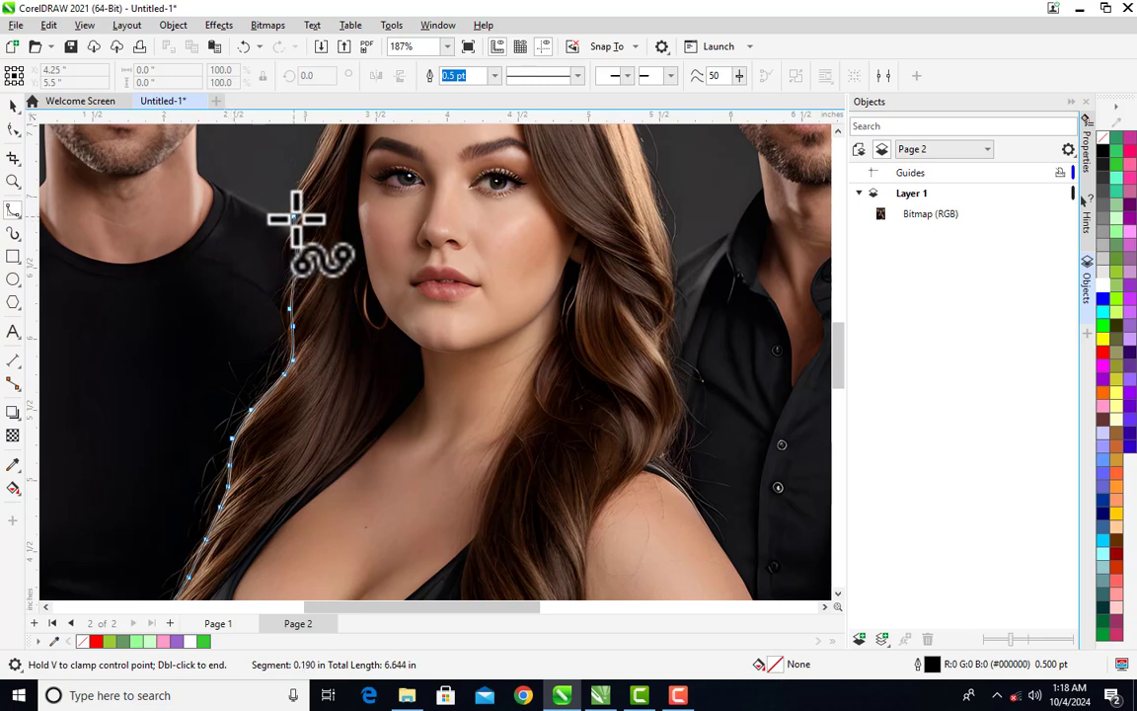
# Trace the outline up the hair edge from beside the cheek past the forehead towards the crown.
pyautogui.scroll(2, 301, 225)
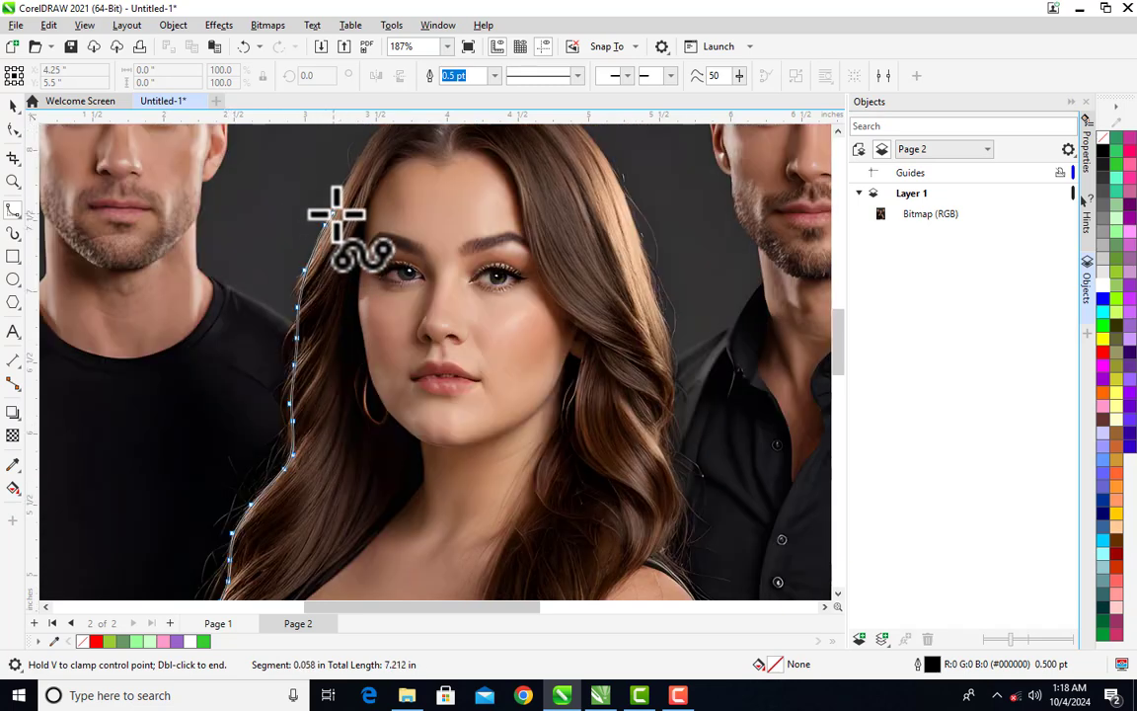
pyautogui.click(344, 187)
pyautogui.click(361, 153)
pyautogui.scroll(2, 385, 129)
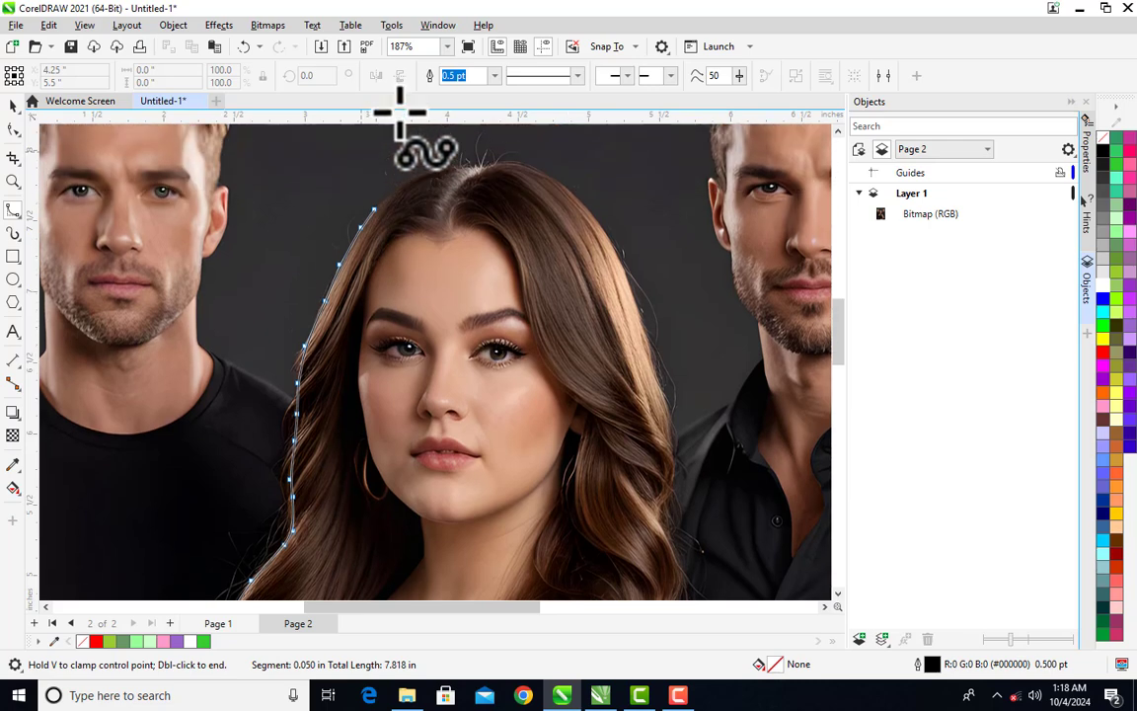
pyautogui.click(385, 219)
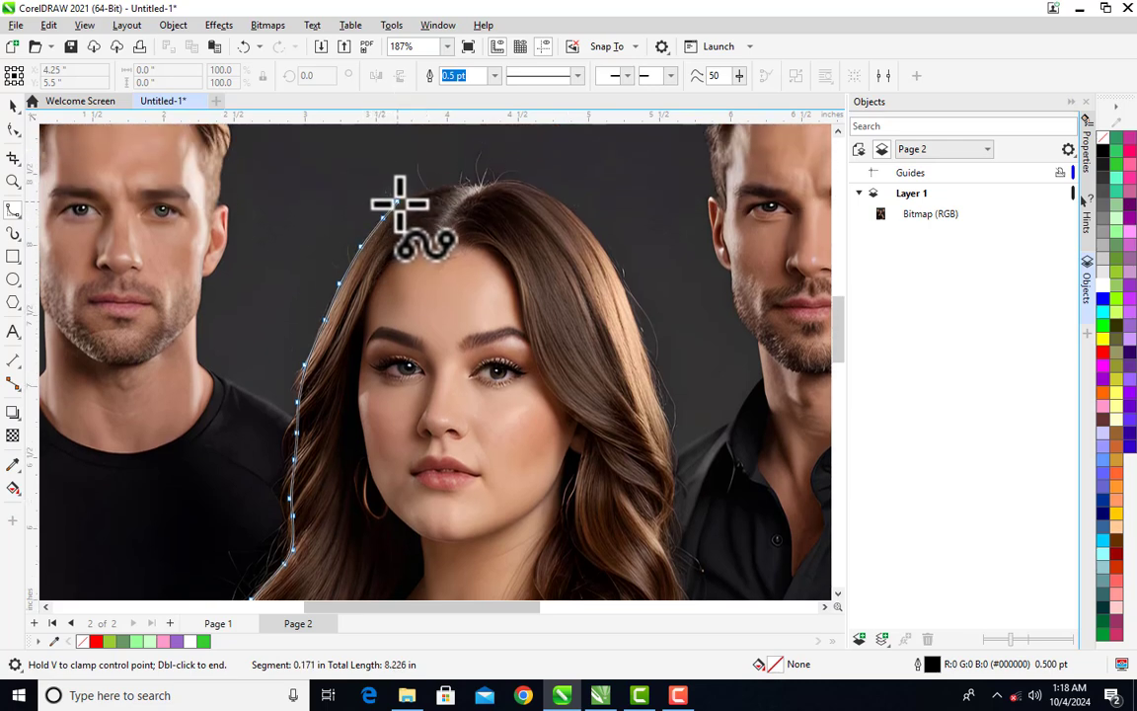
# Carry the B-Spline outline over the top of the woman's head, past the parting to the far side of the crown.
pyautogui.click(400, 203)
pyautogui.click(426, 194)
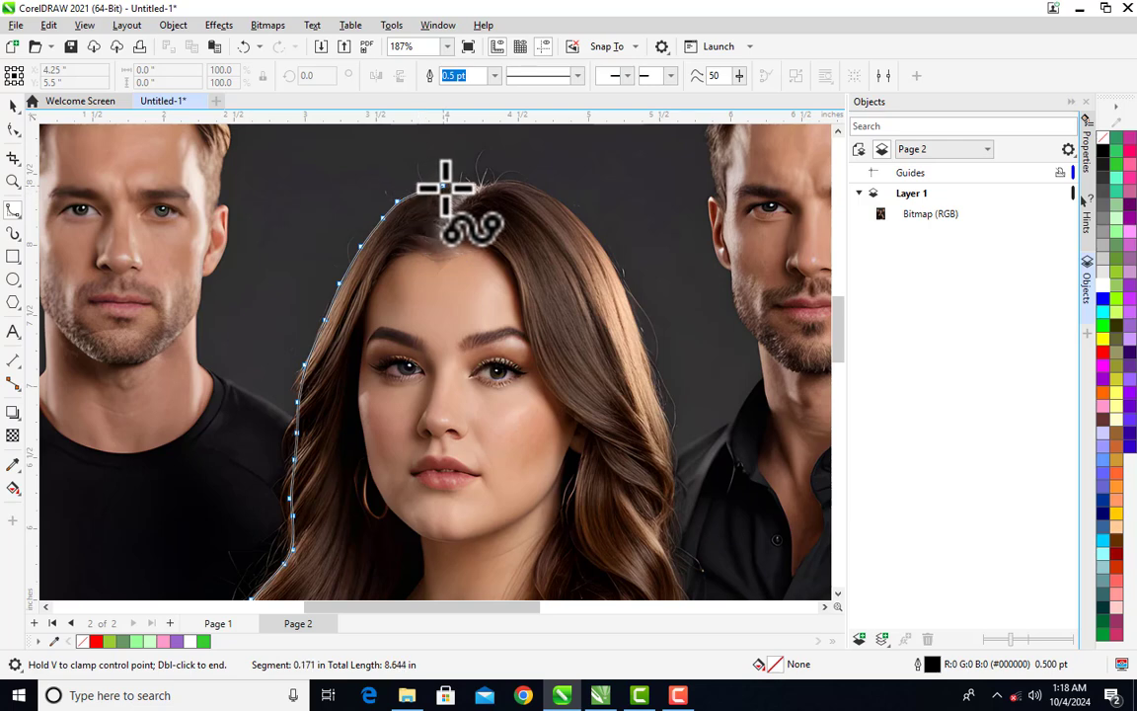
pyautogui.click(447, 185)
pyautogui.click(472, 183)
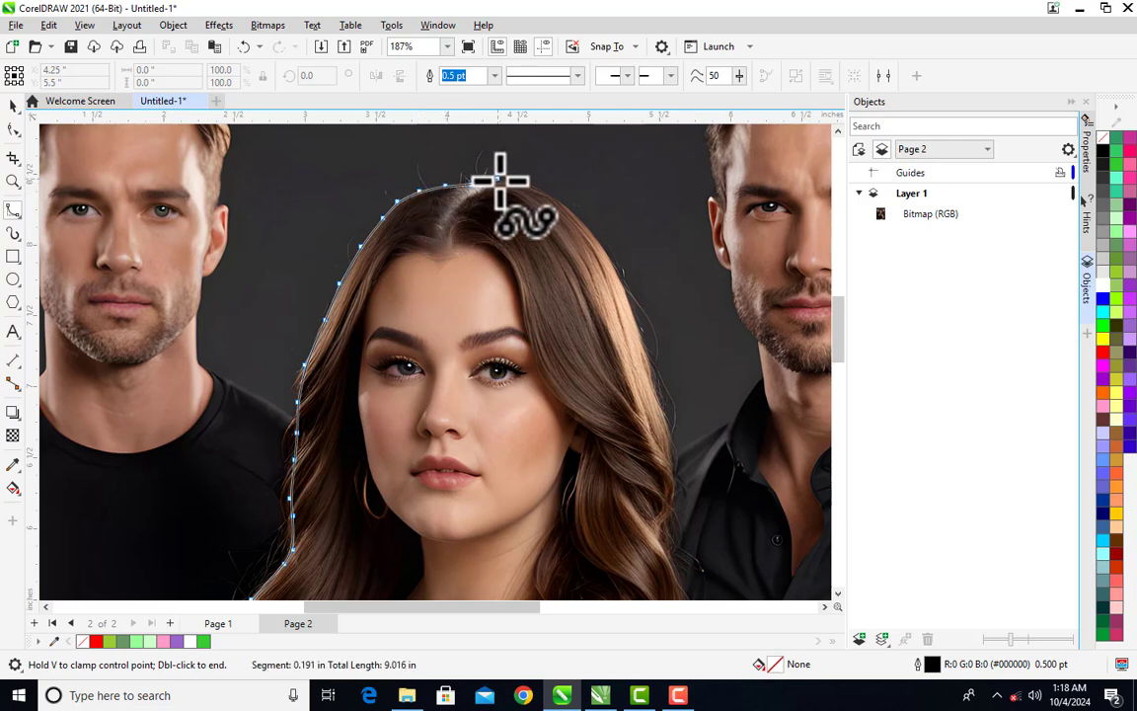
pyautogui.click(489, 185)
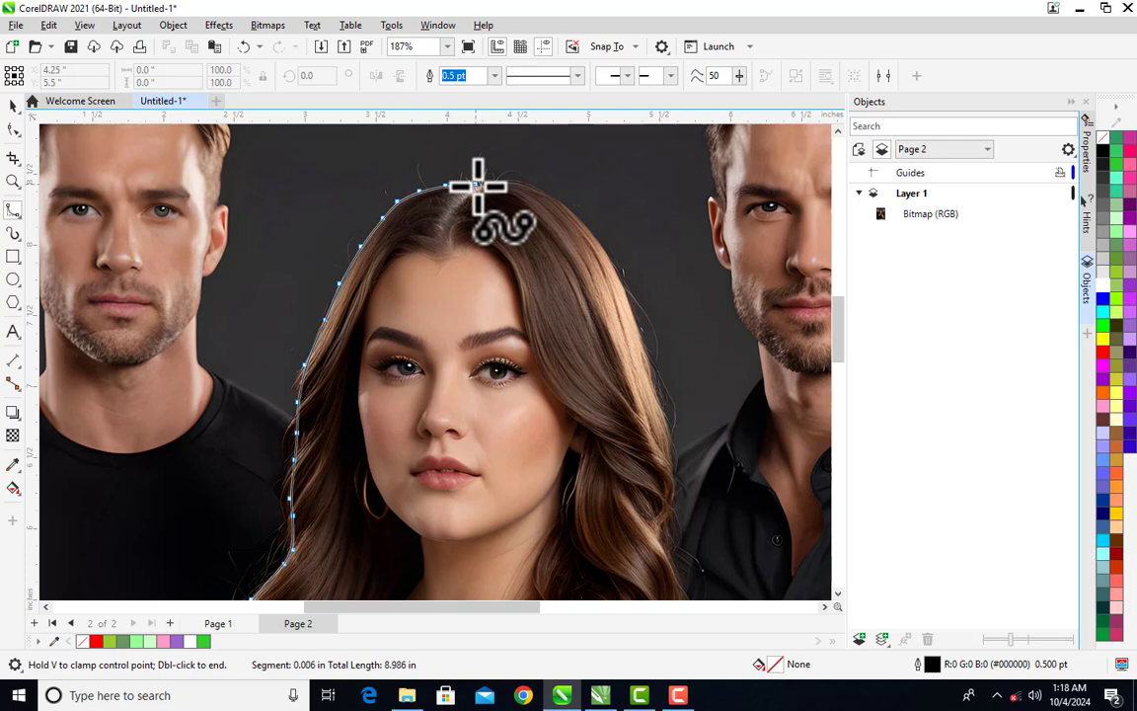
pyautogui.click(513, 182)
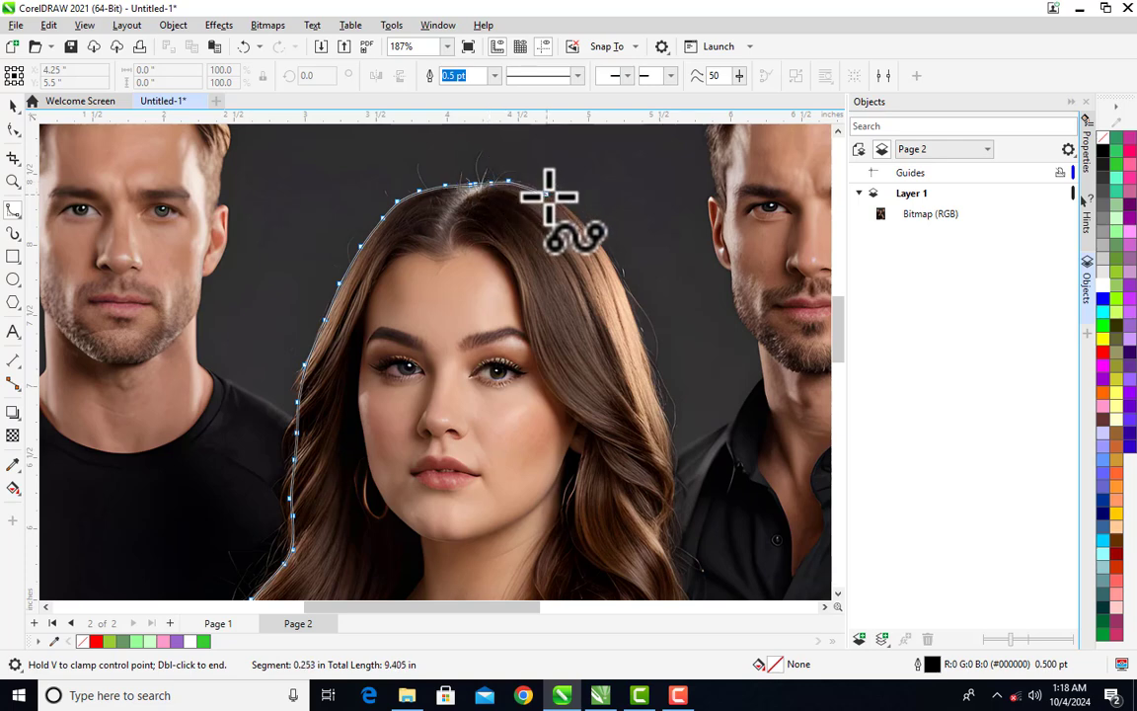
pyautogui.click(547, 192)
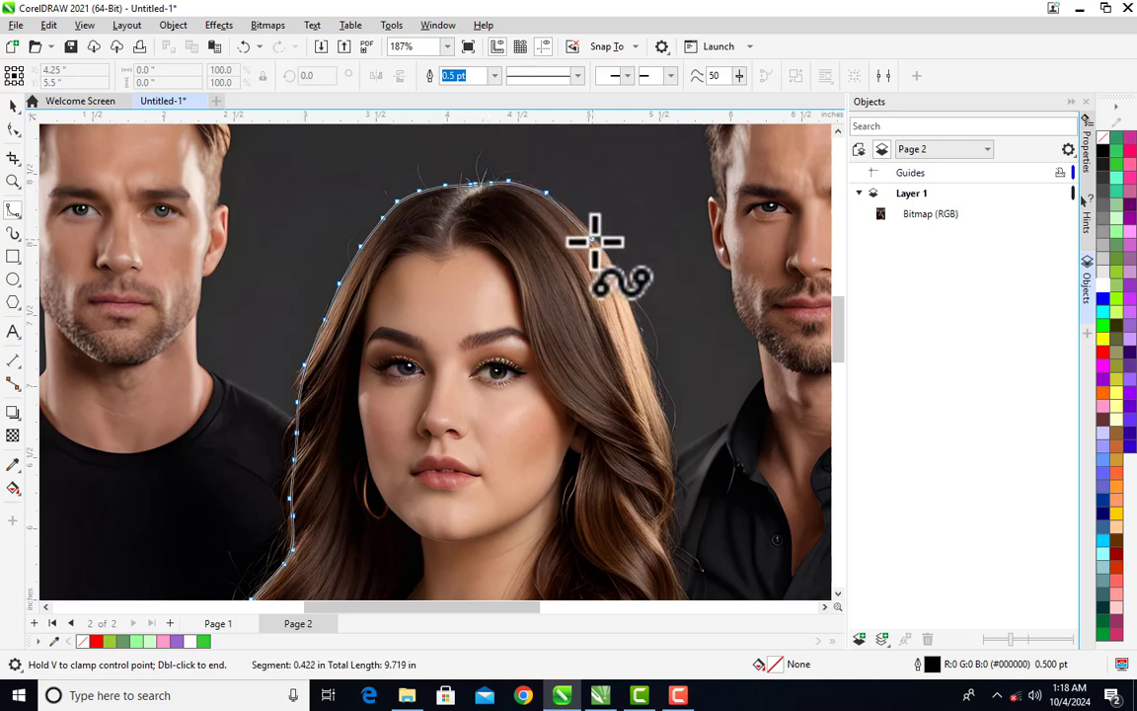
# Trace the outline down the wavy hair edge on the bent-arm side, following its curves to just above the shoulder.
pyautogui.scroll(-3, 632, 237)
pyautogui.click(671, 209)
pyautogui.click(674, 242)
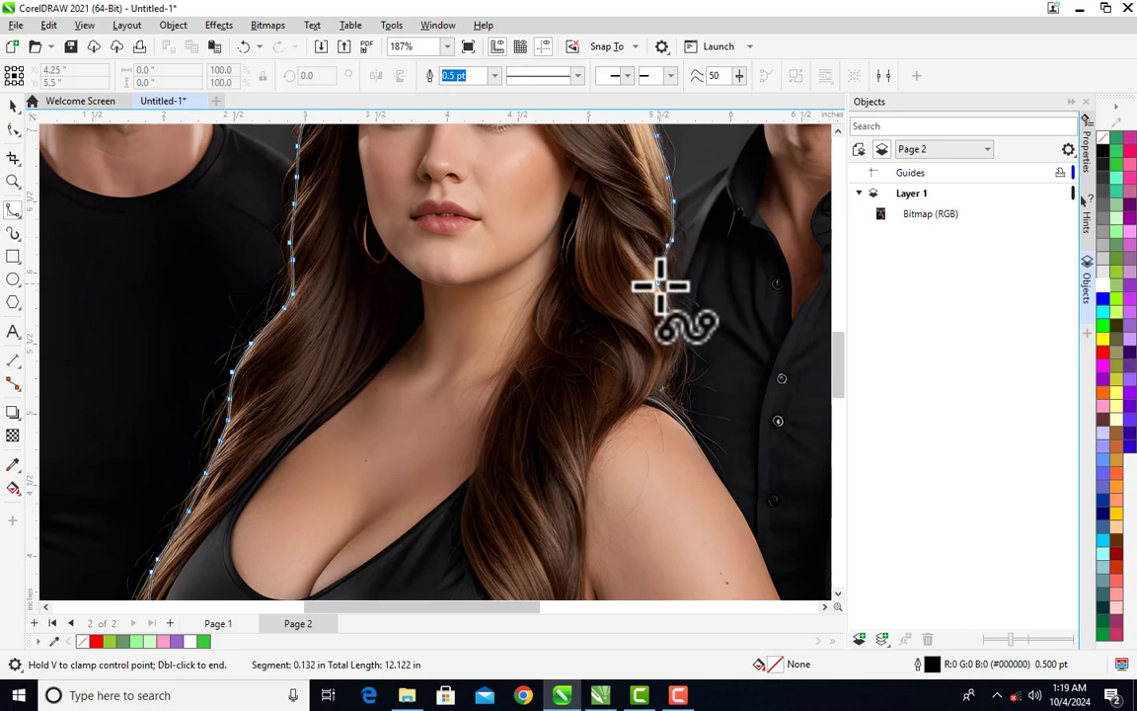
pyautogui.click(661, 268)
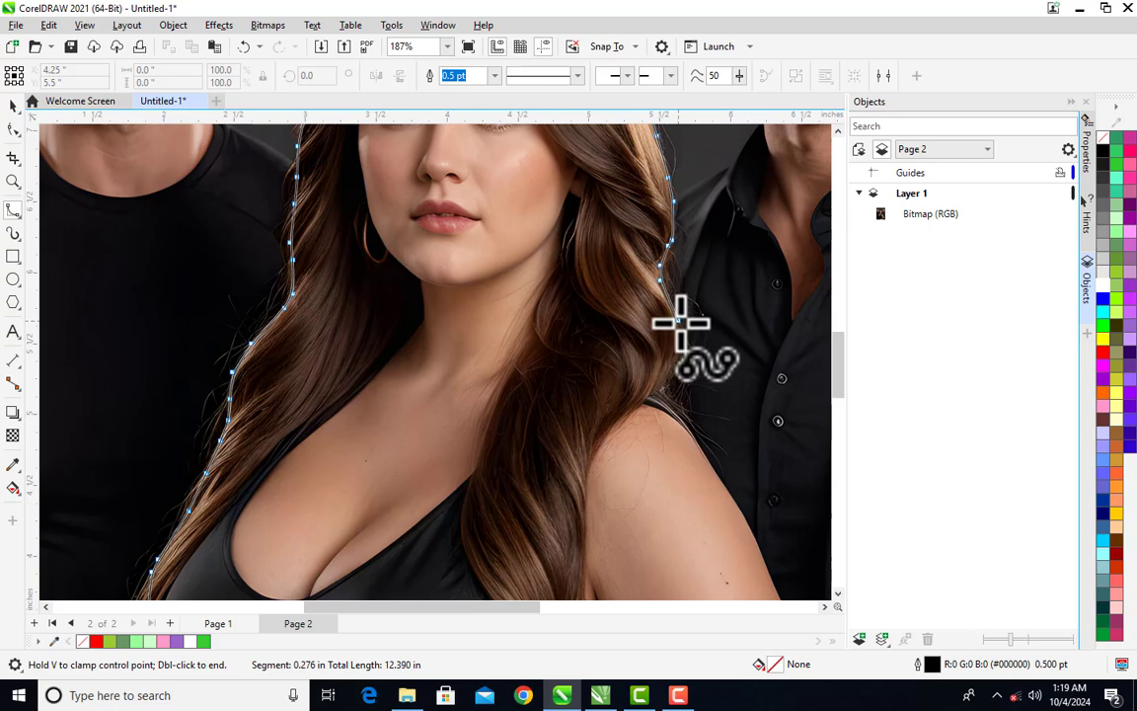
pyautogui.click(680, 322)
pyautogui.click(680, 349)
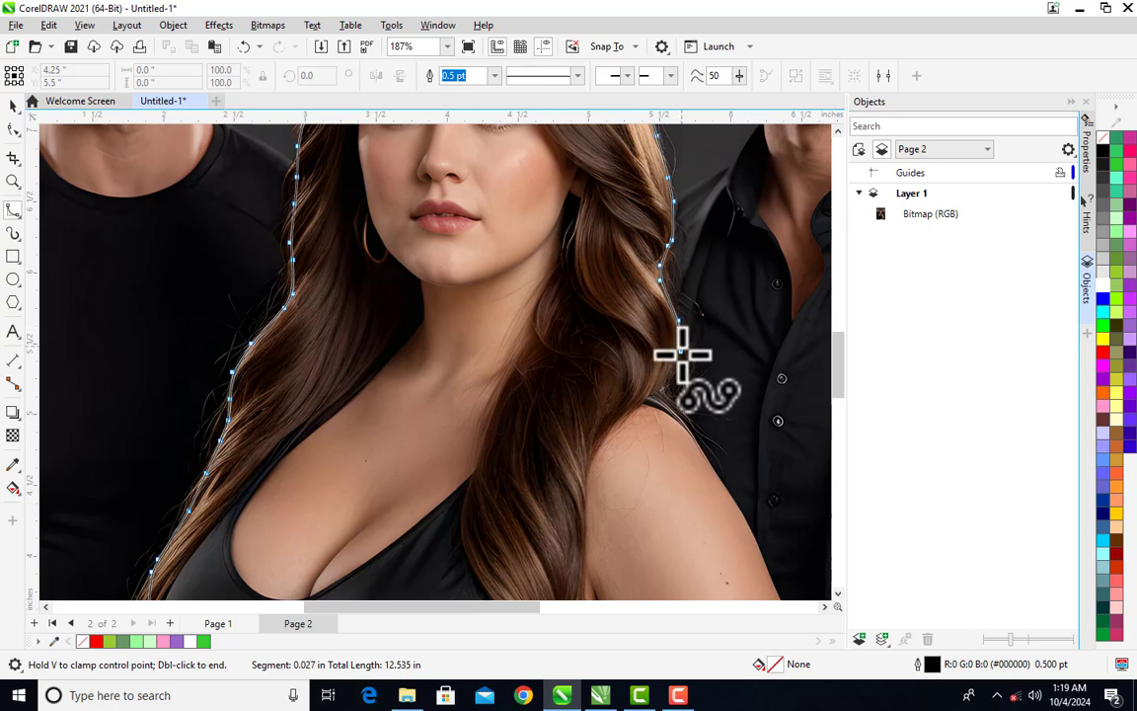
pyautogui.click(662, 381)
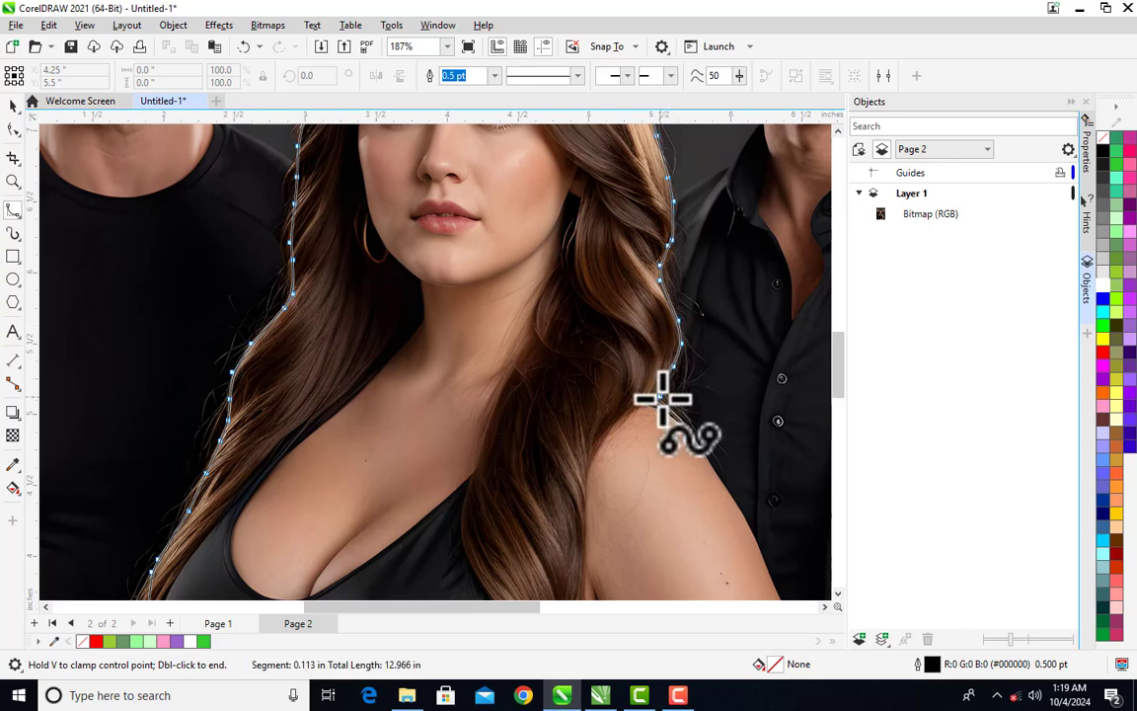
# Continue the B-Spline outline over the shoulder and down the outer edge of the bent upper arm to the elbow.
pyautogui.click(669, 399)
pyautogui.click(689, 433)
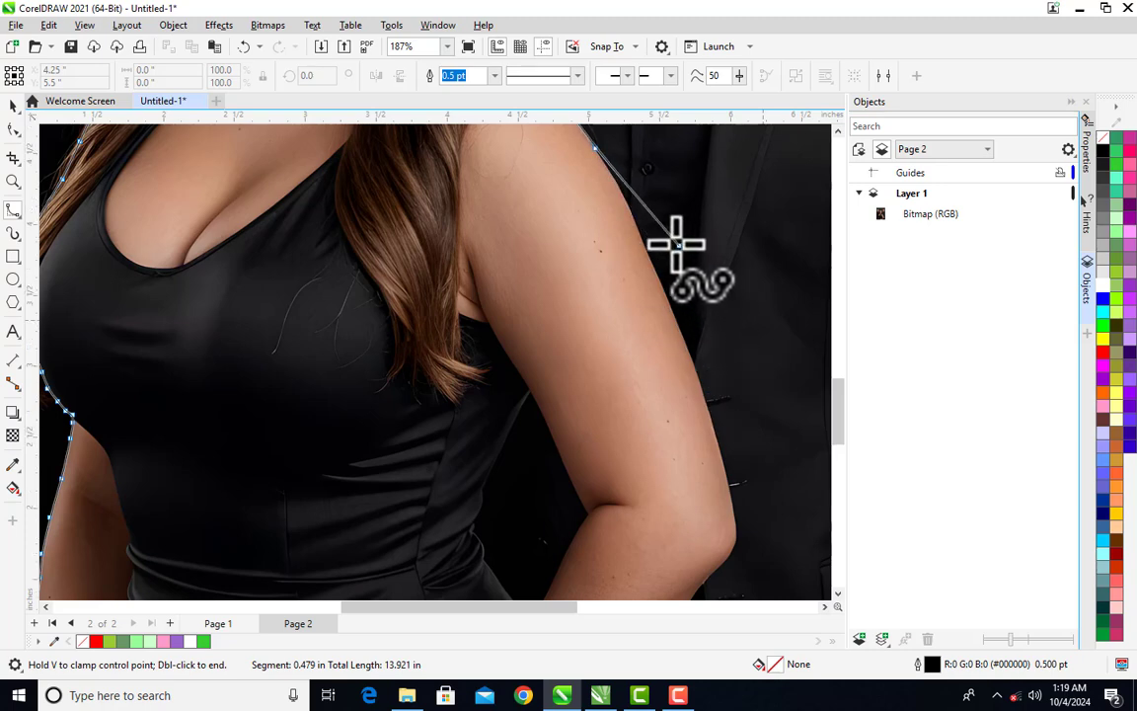
pyautogui.click(613, 180)
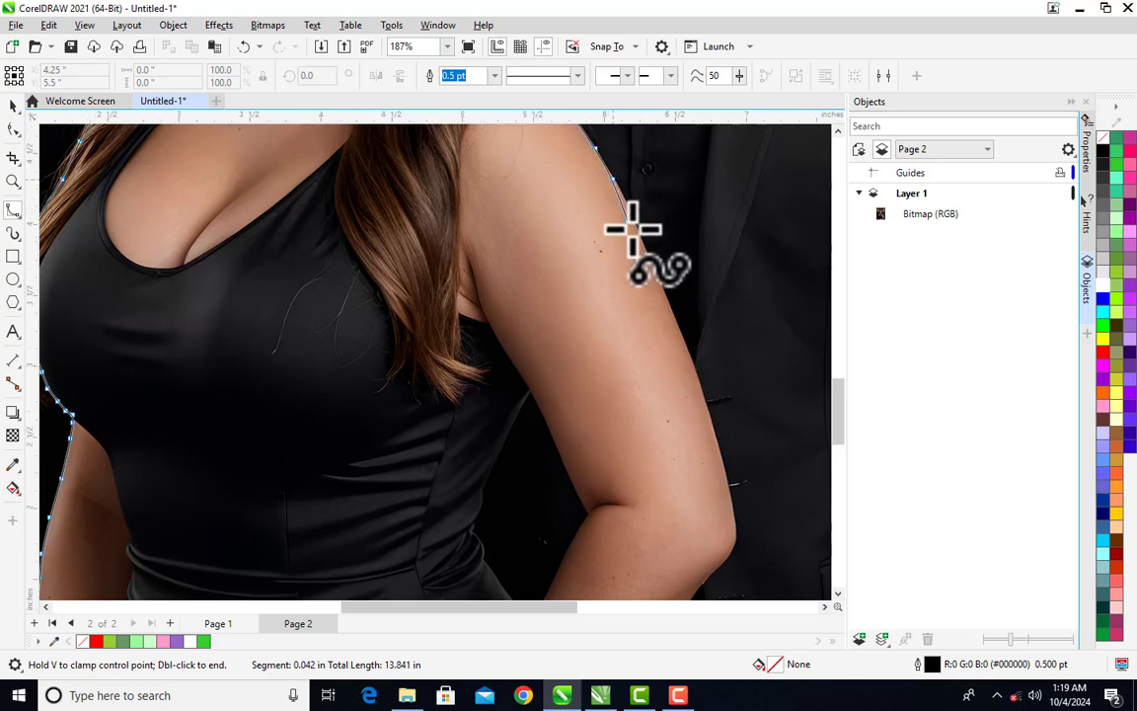
pyautogui.click(633, 220)
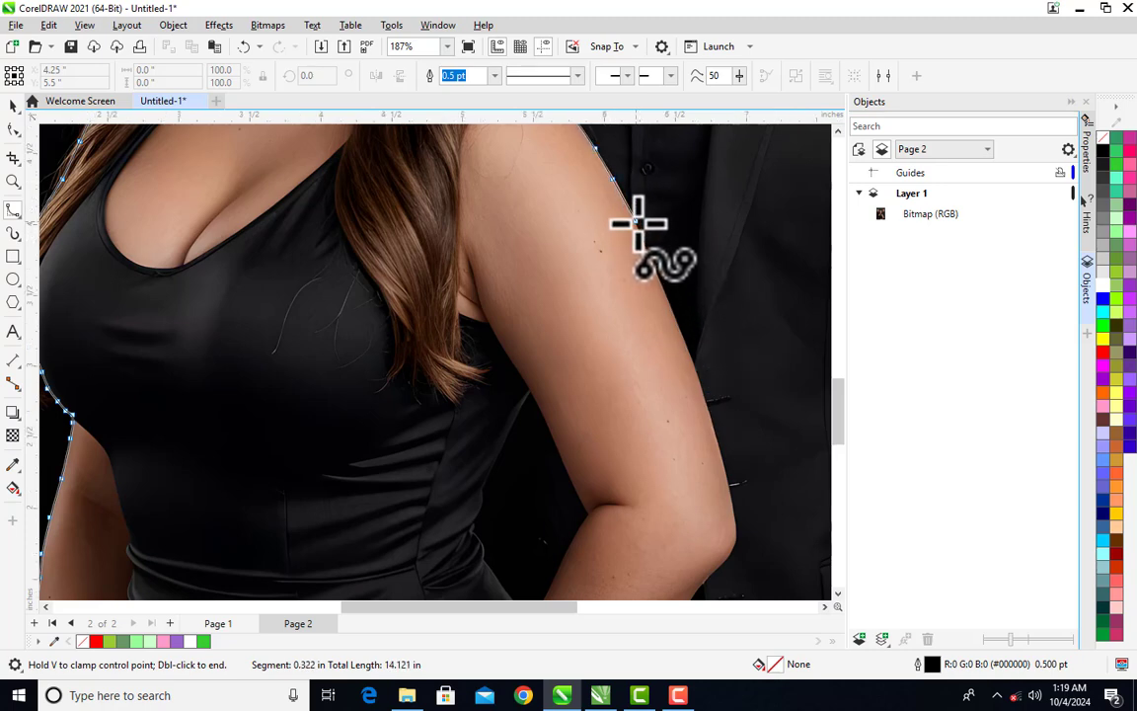
pyautogui.click(654, 269)
pyautogui.click(681, 333)
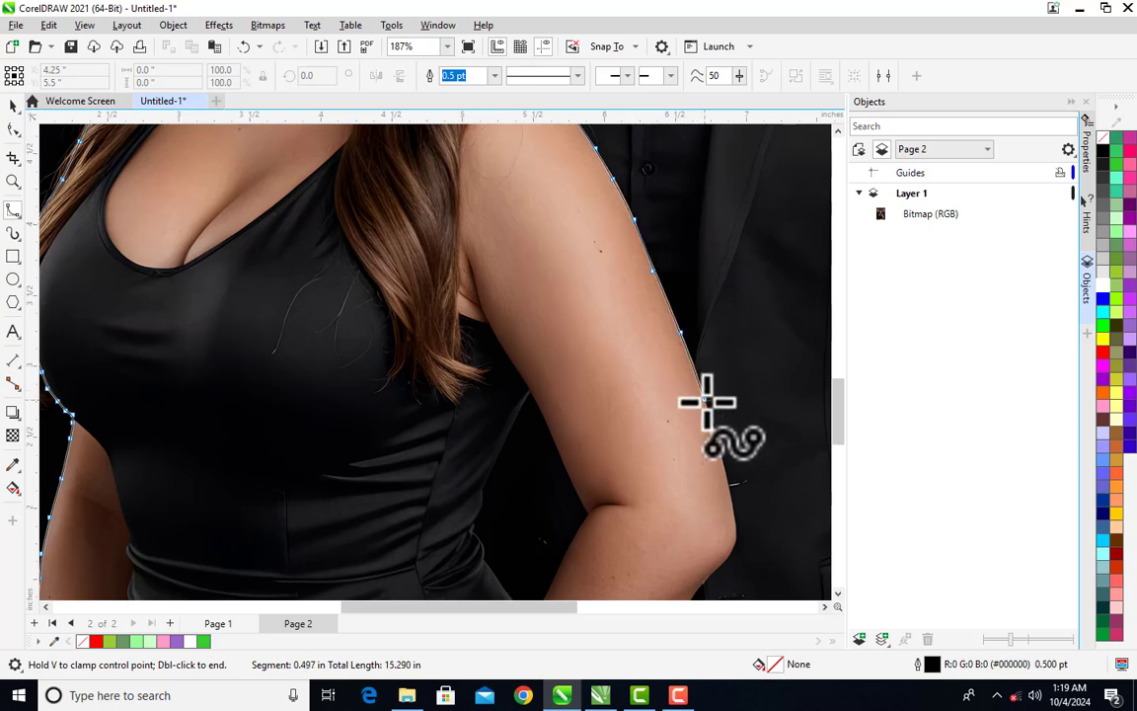
pyautogui.click(705, 399)
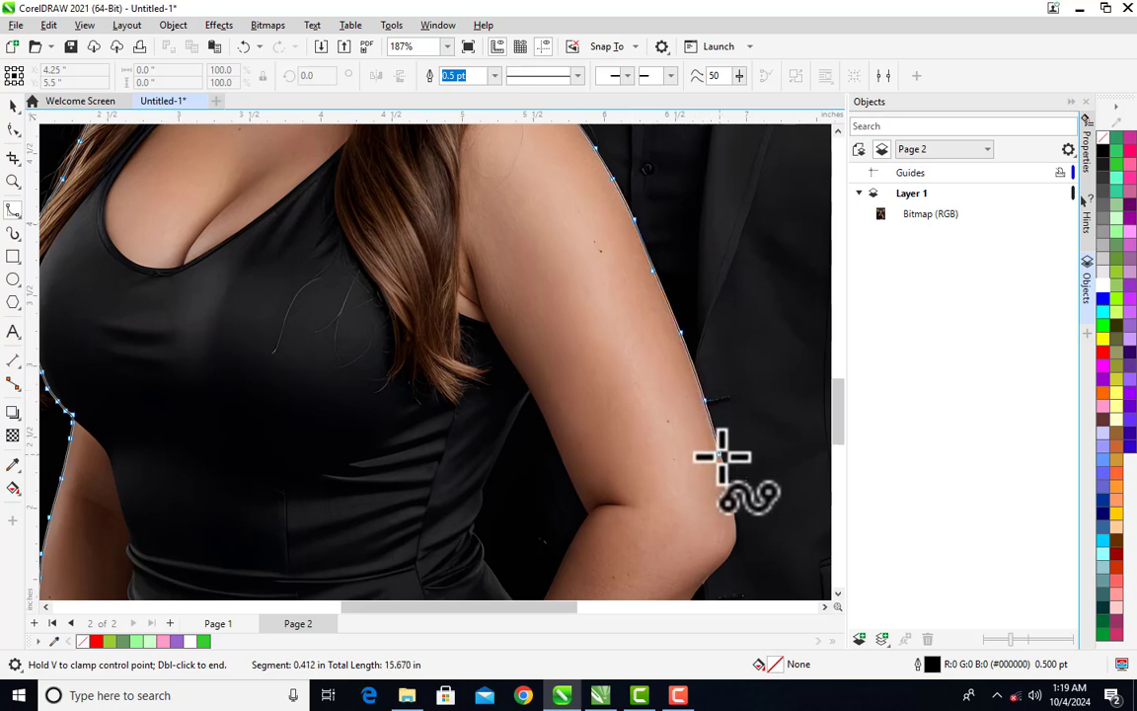
pyautogui.click(721, 455)
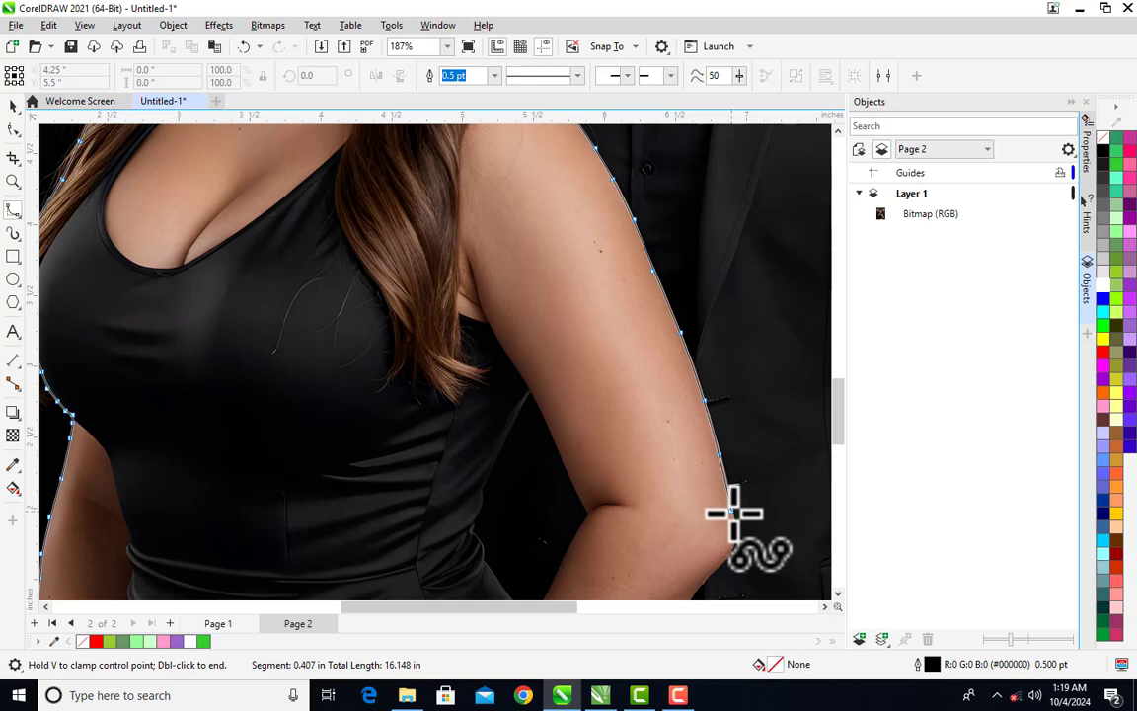
pyautogui.click(733, 511)
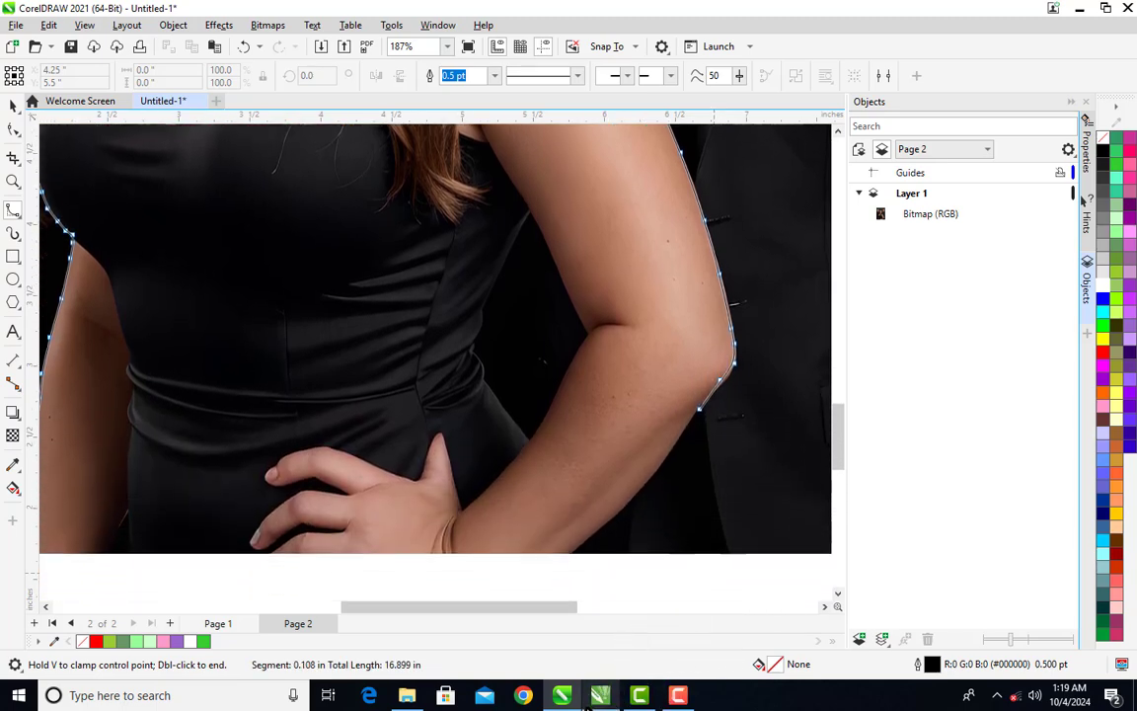
# Trace the outline from below the elbow along the underside of the forearm to the photo's bottom edge.
pyautogui.click(696, 373)
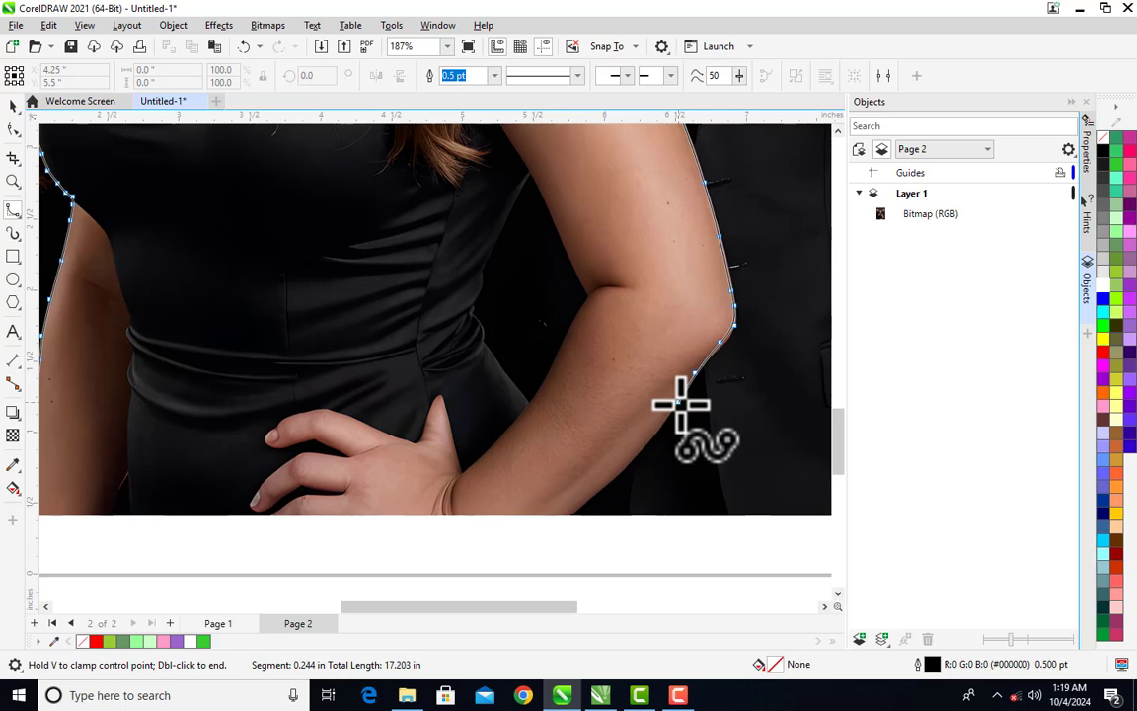
pyautogui.click(678, 402)
pyautogui.click(655, 432)
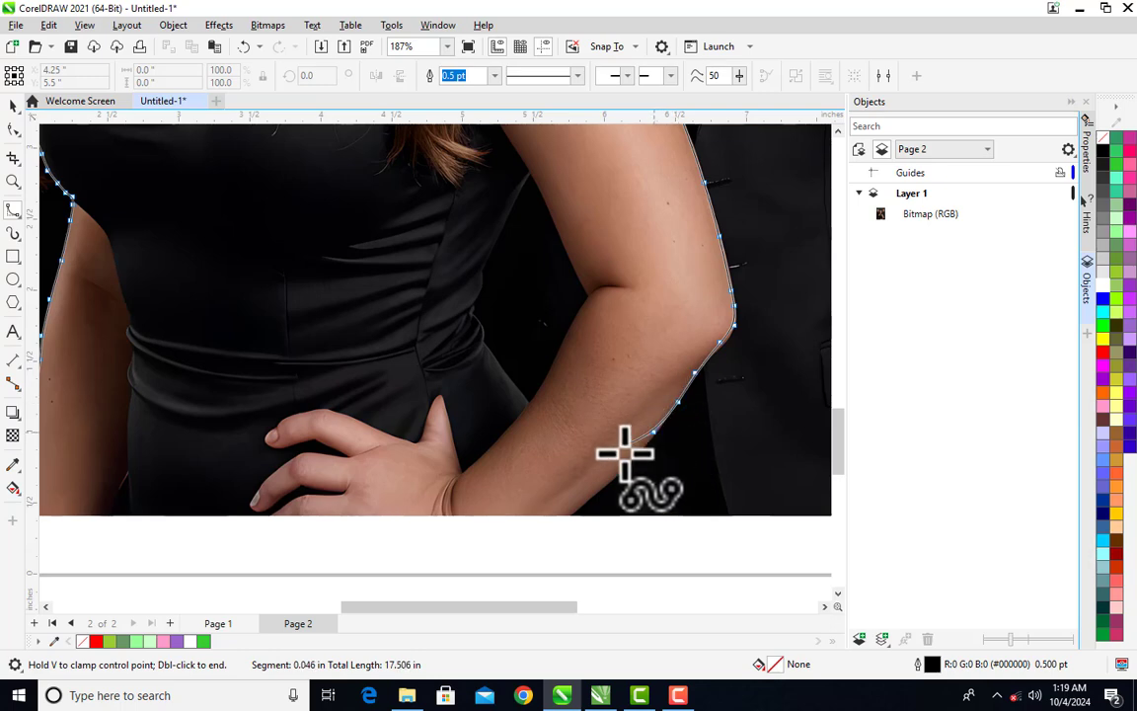
pyautogui.click(624, 467)
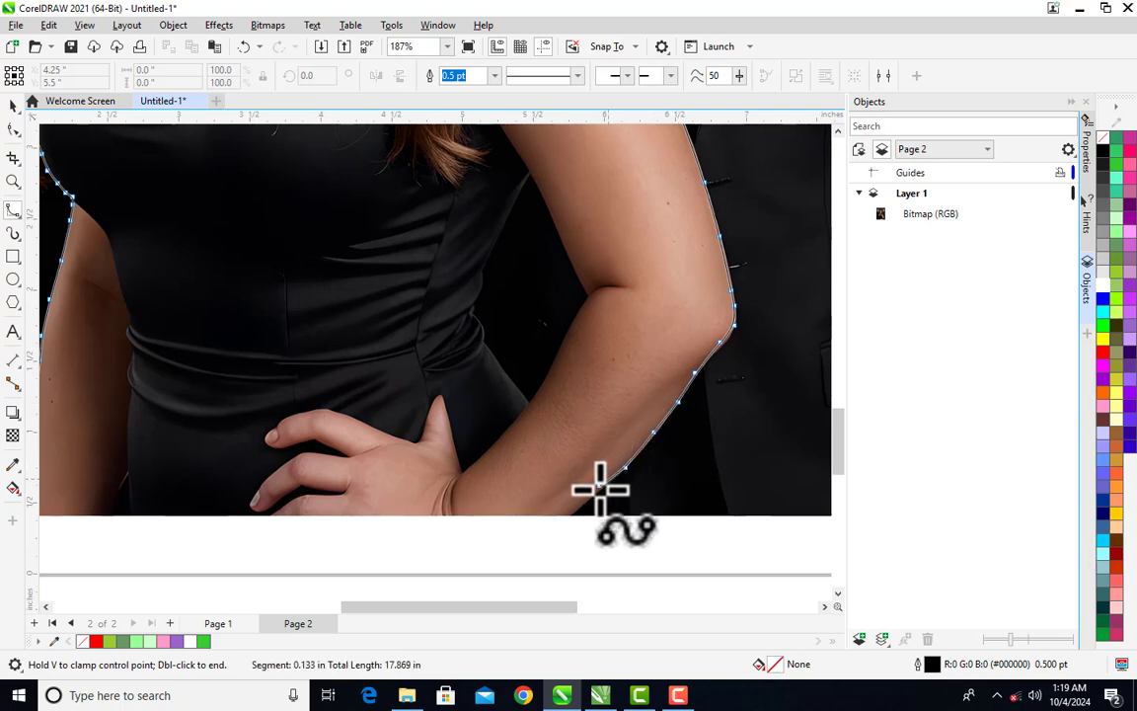
pyautogui.click(595, 489)
pyautogui.click(571, 515)
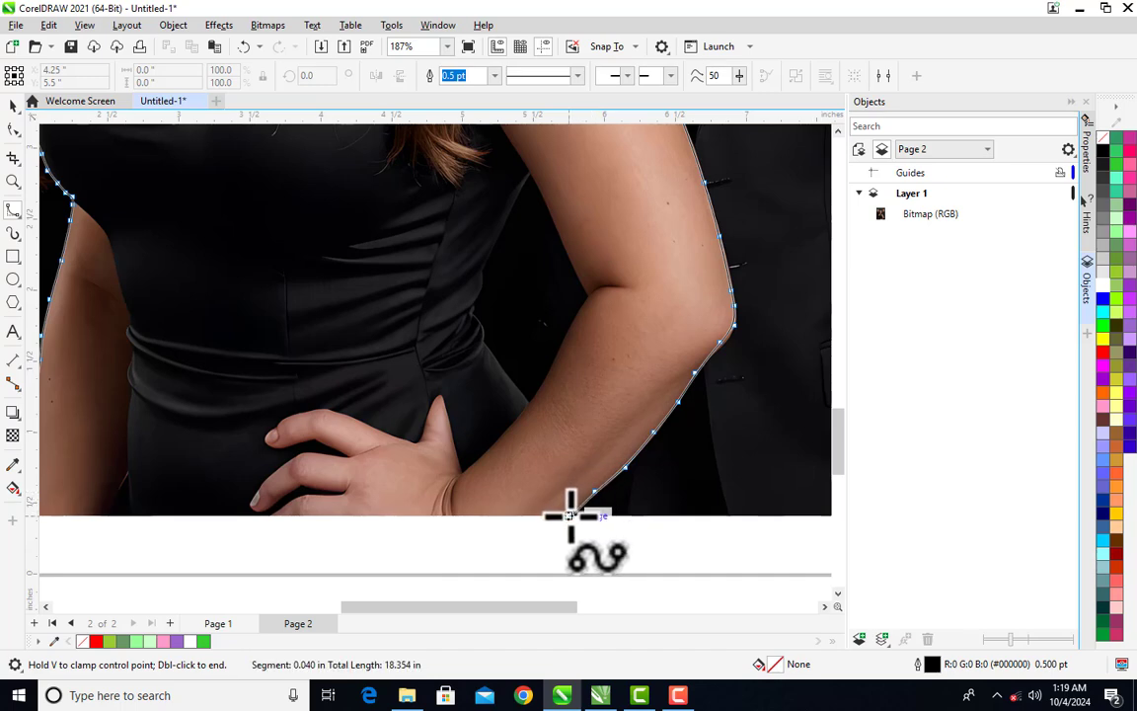
# Run the outline back along the photo's bottom edge to the straight arm and close the curve at its start point.
pyautogui.click(80, 514)
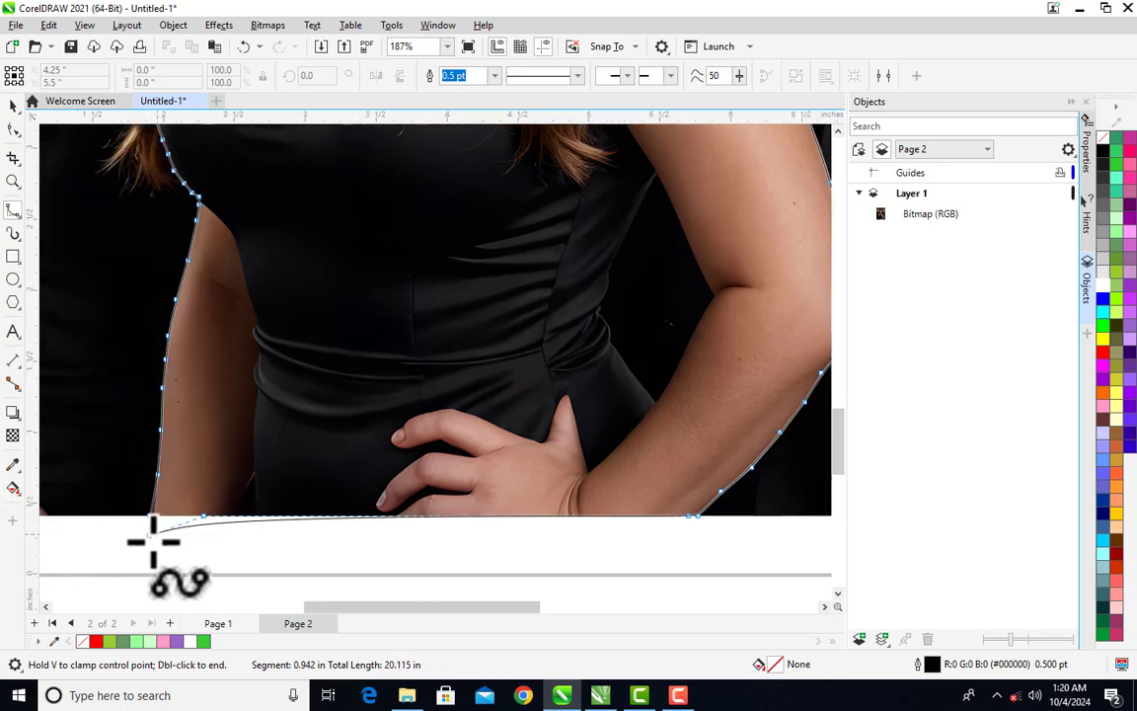
pyautogui.moveTo(153, 511)
pyautogui.mouseDown()
pyautogui.moveTo(160, 538)
pyautogui.moveTo(153, 510)
pyautogui.mouseUp()
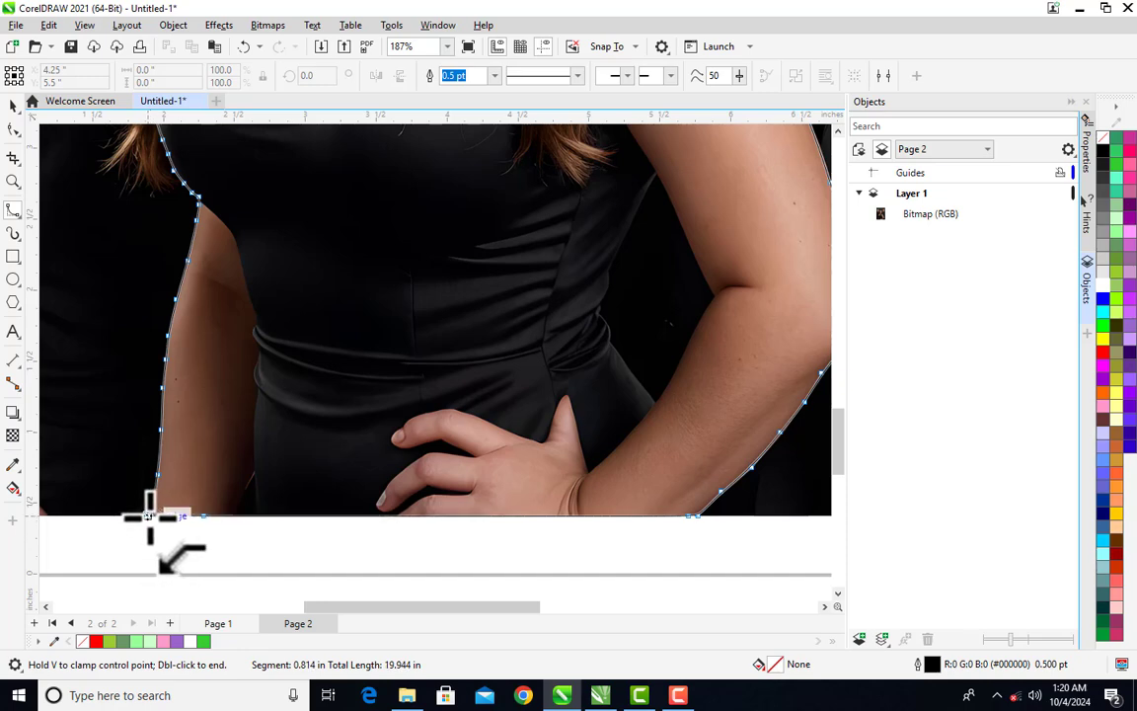
pyautogui.doubleClick(150, 515)
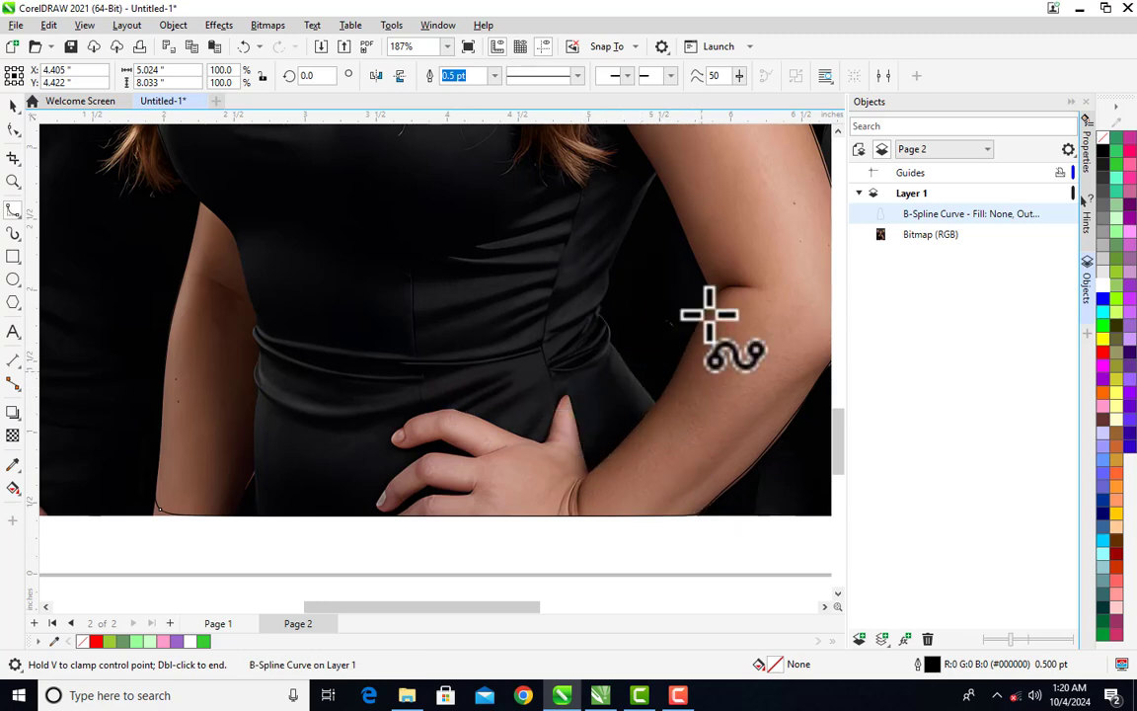
pyautogui.click(447, 47)
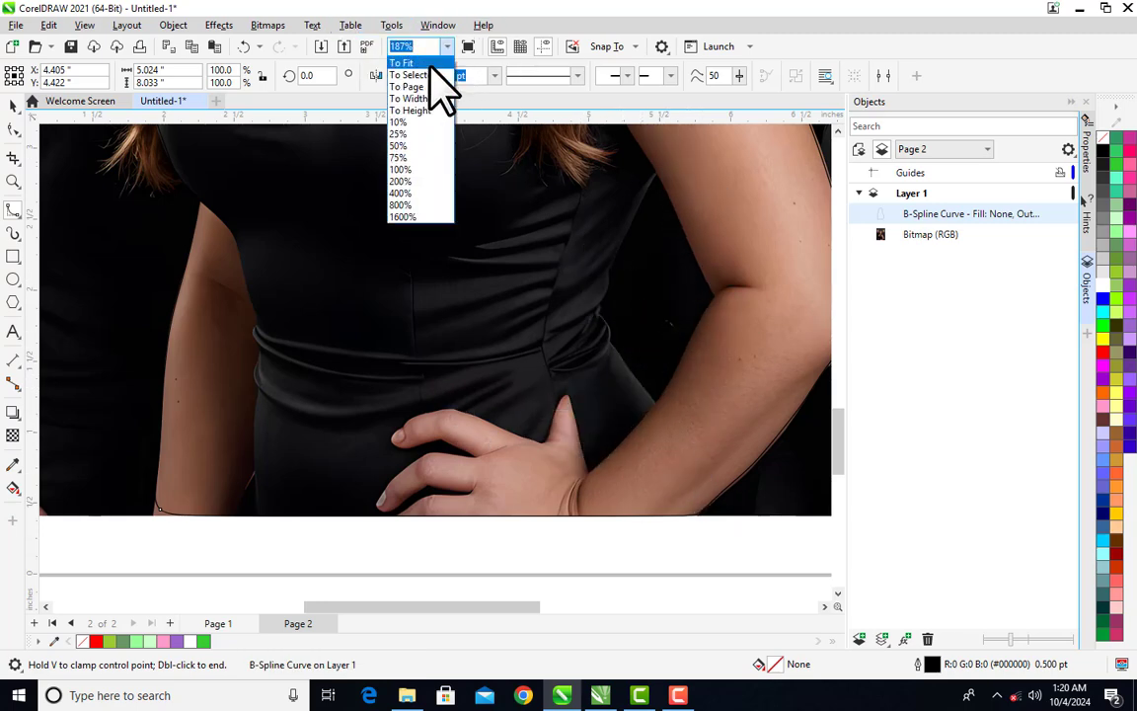
pyautogui.click(434, 59)
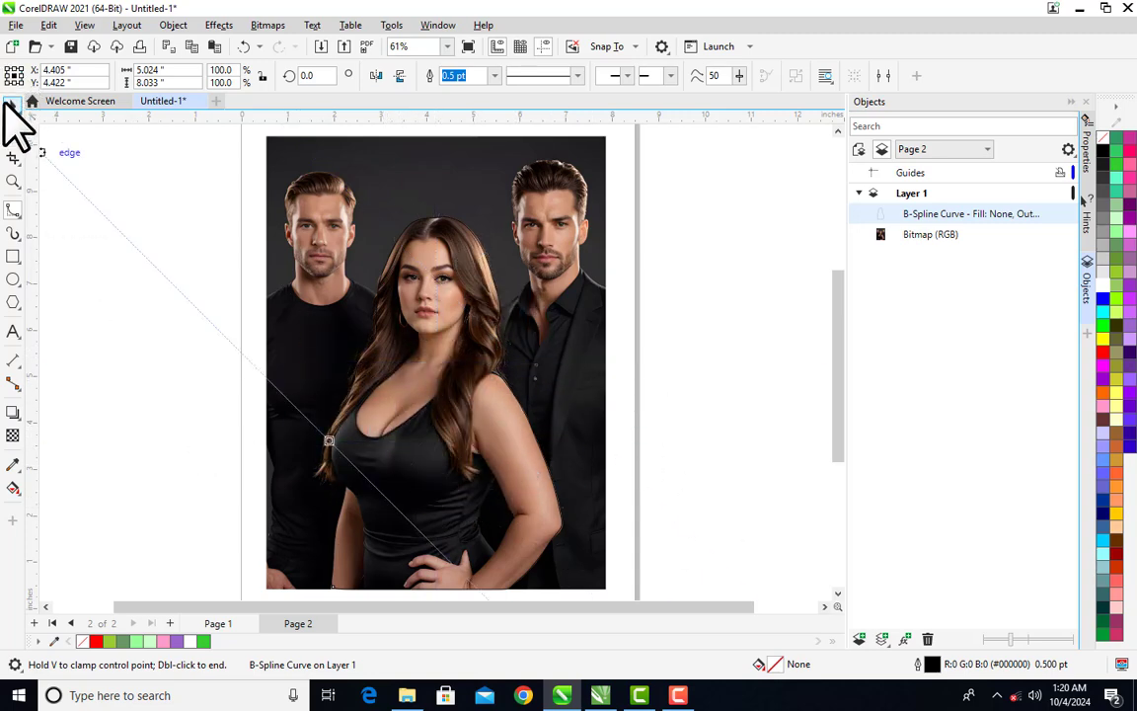
# Move the closed outline off the photo onto the empty area beside the page to check its shape, and undo the move.
pyautogui.click(14, 106)
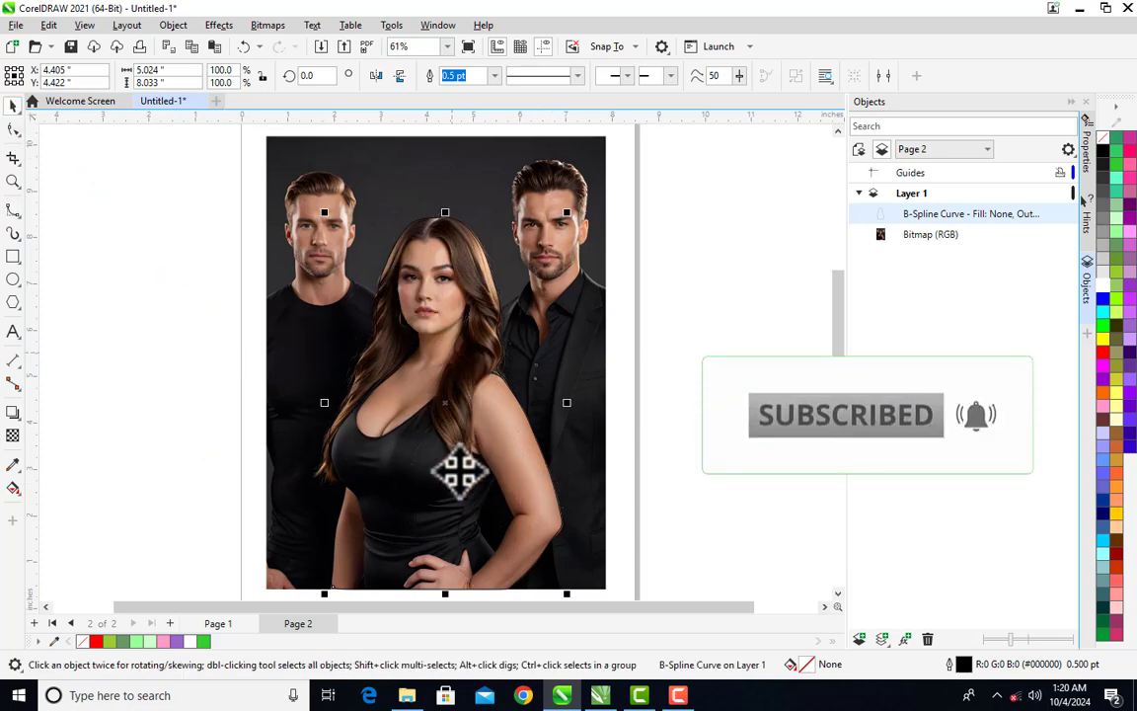
pyautogui.moveTo(457, 477); pyautogui.dragTo(122, 419)
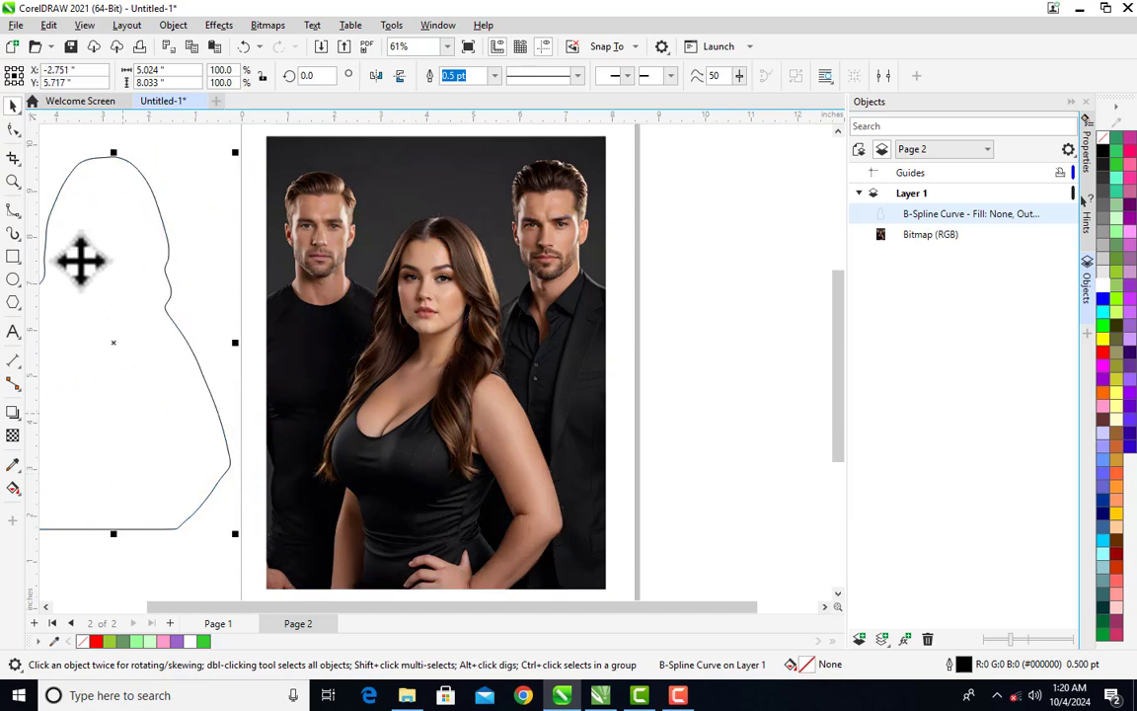
pyautogui.moveTo(651, 622); pyautogui.dragTo(553, 622)
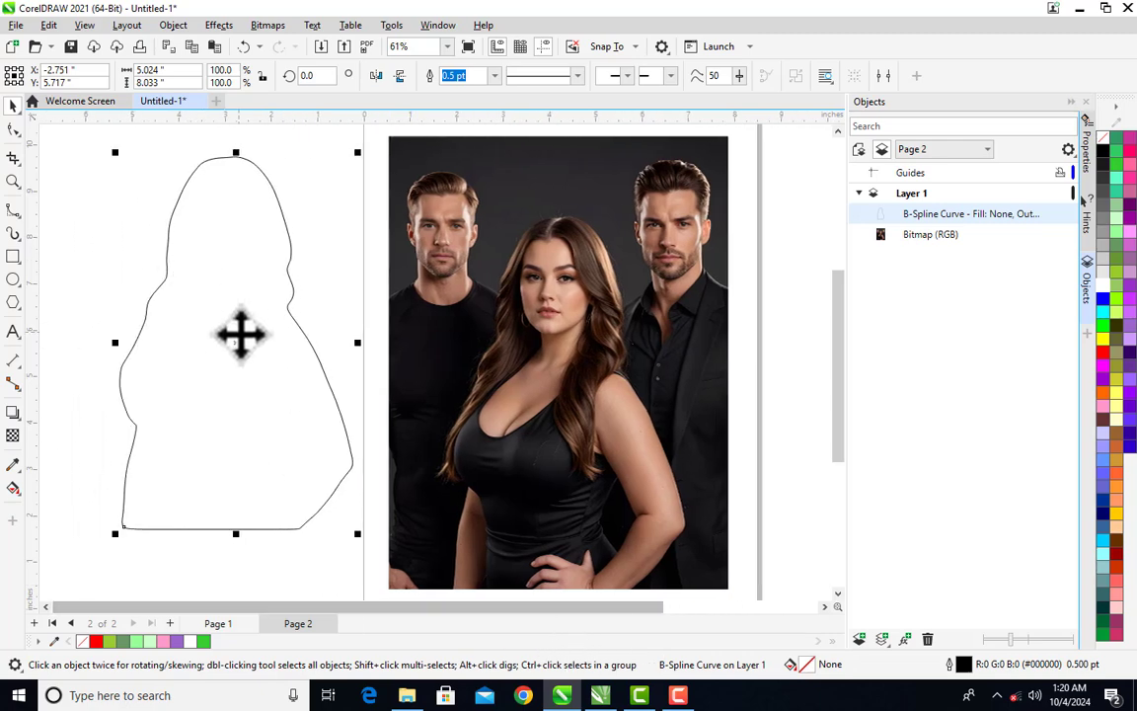
pyautogui.hotkey('ctrl', 'z')
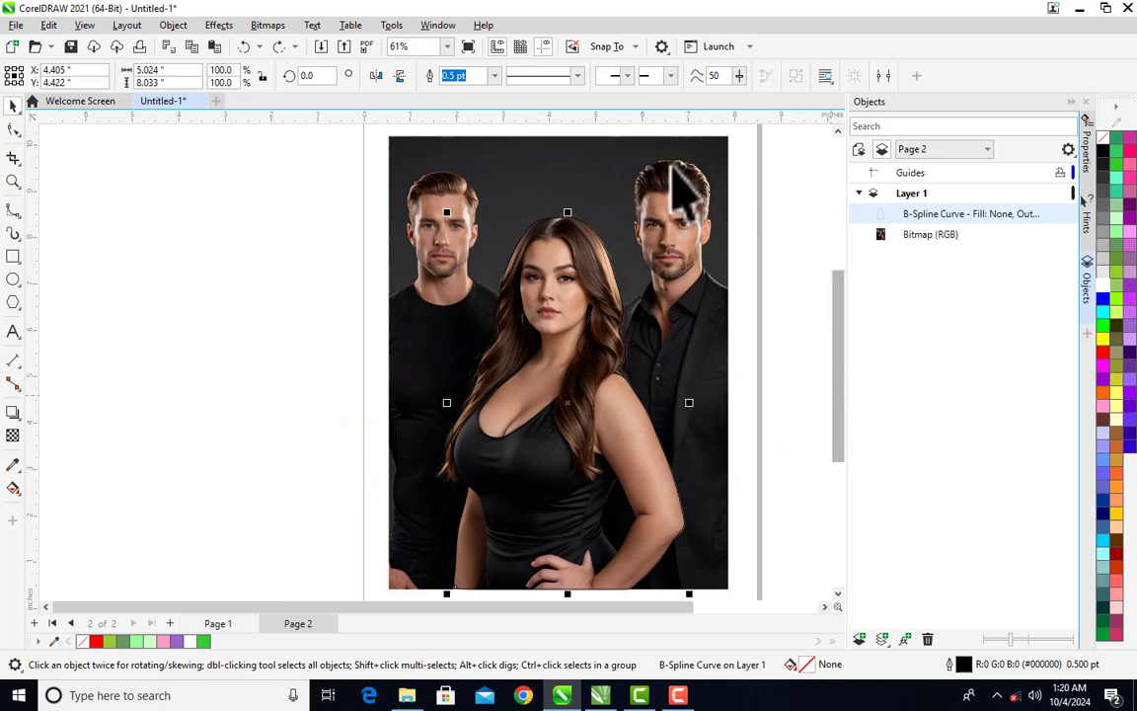
# PowerClip the group photo inside the traced B-Spline outline, and undo the clipping.
pyautogui.click(689, 160)
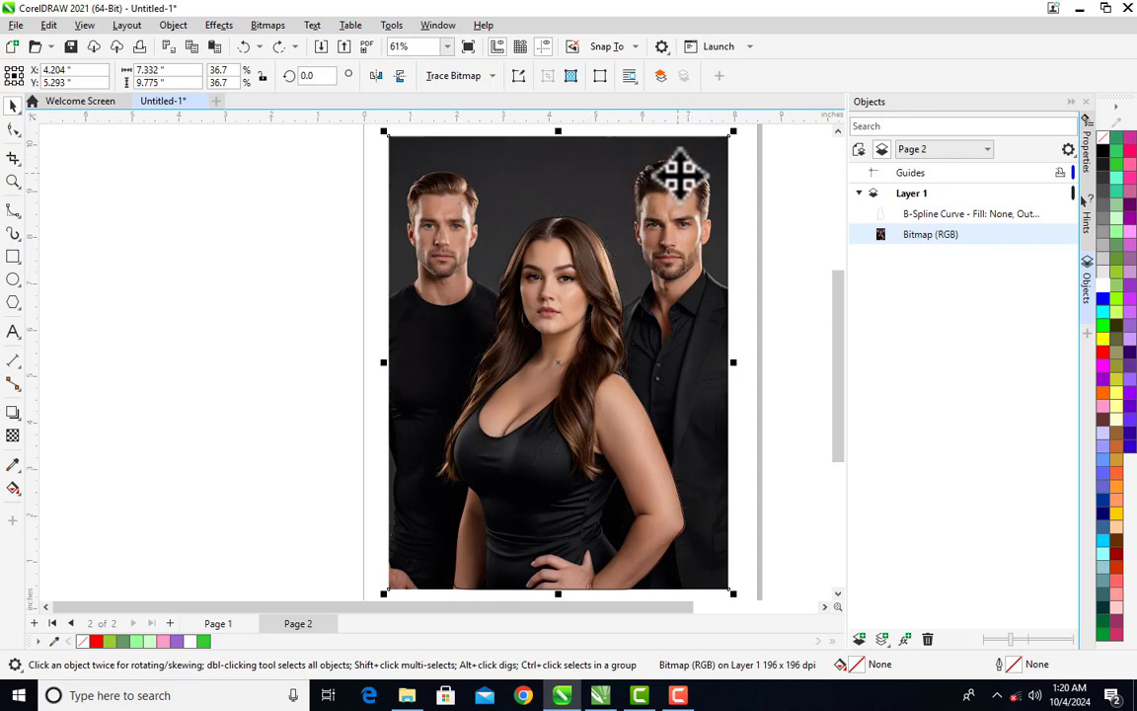
pyautogui.rightClick(679, 174)
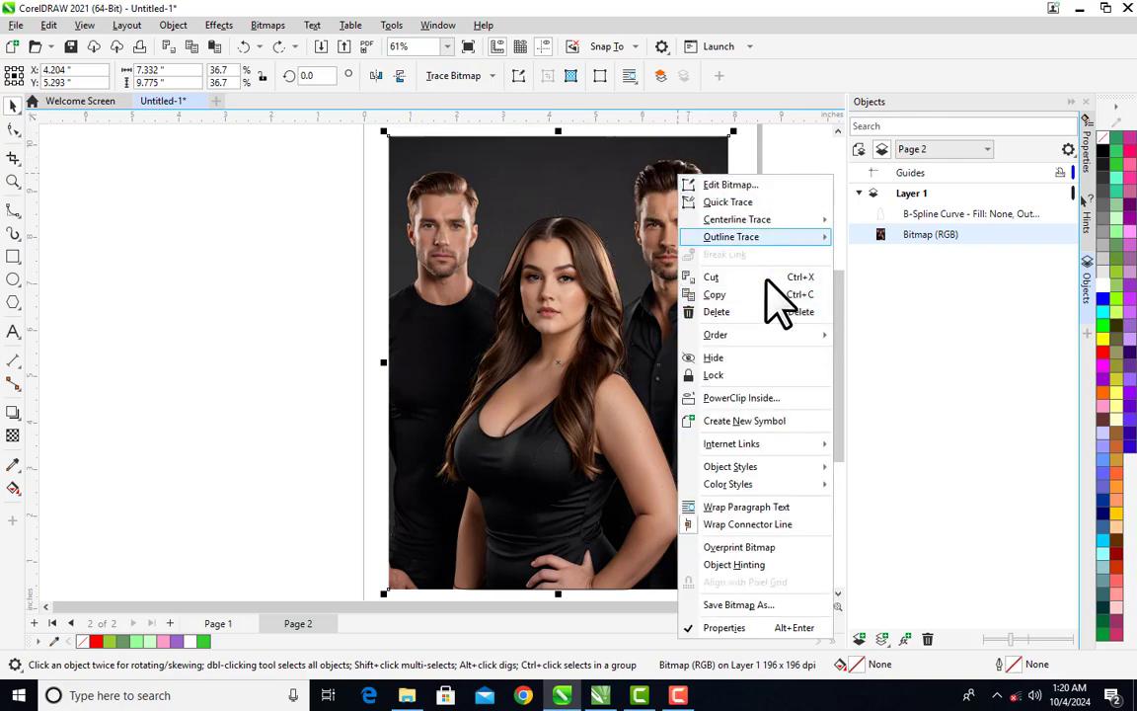
pyautogui.click(772, 397)
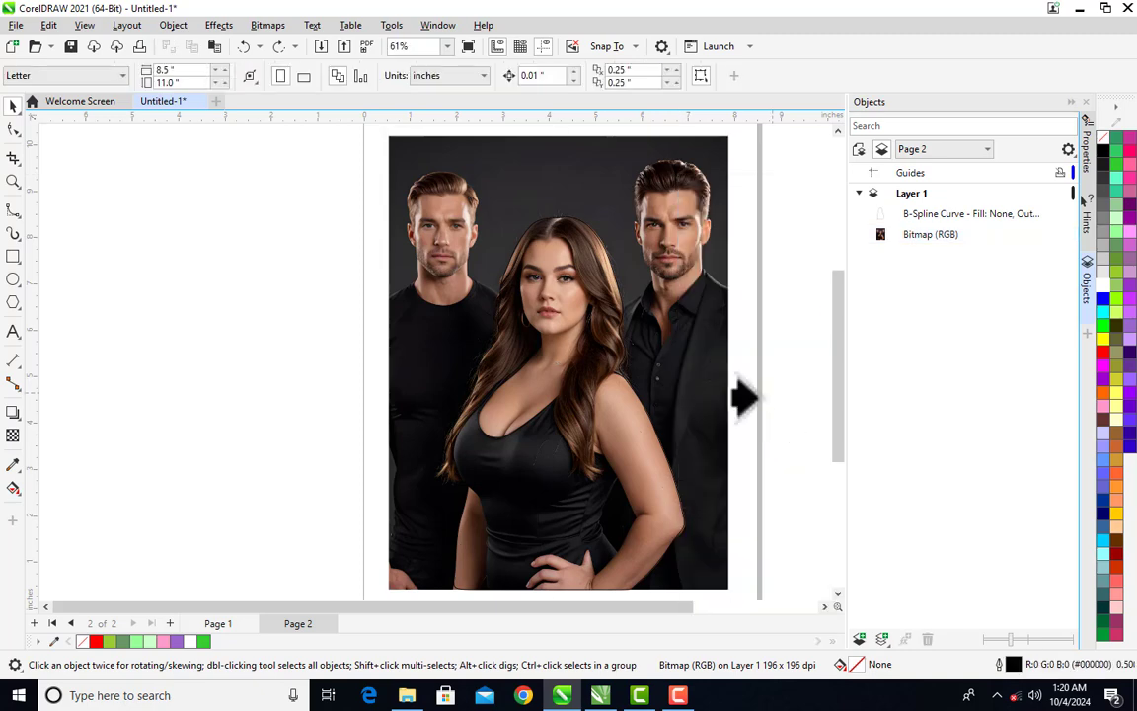
pyautogui.click(515, 446)
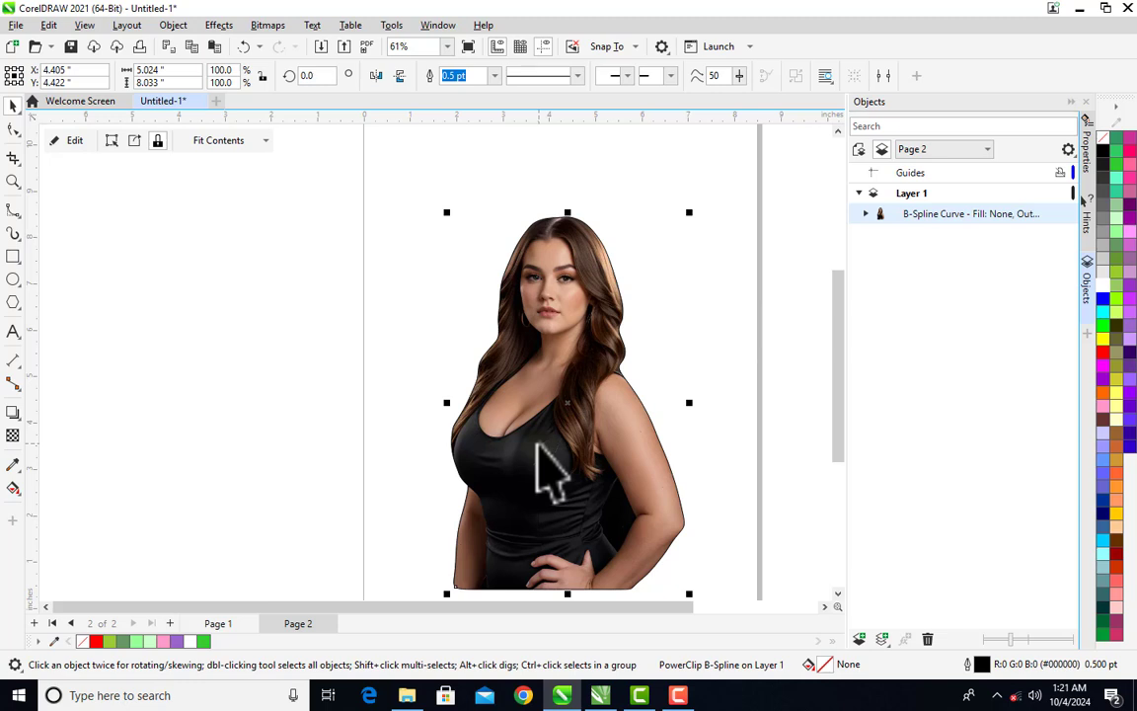
pyautogui.hotkey('ctrl', 'z')
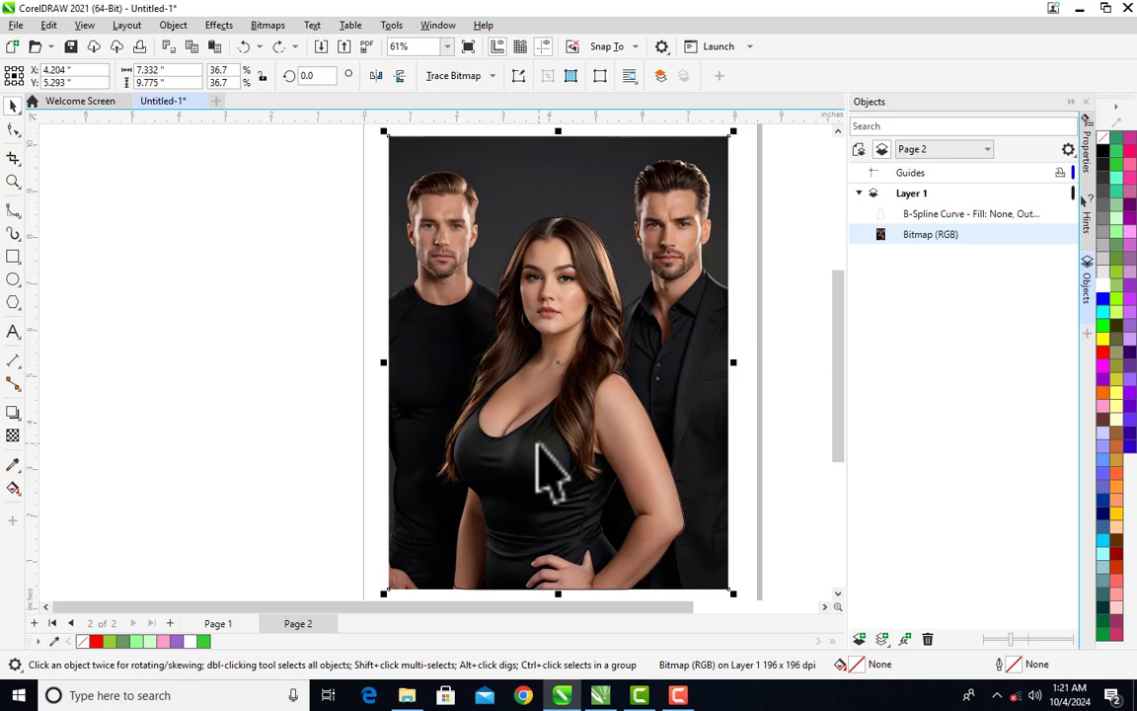
pyautogui.press('z')
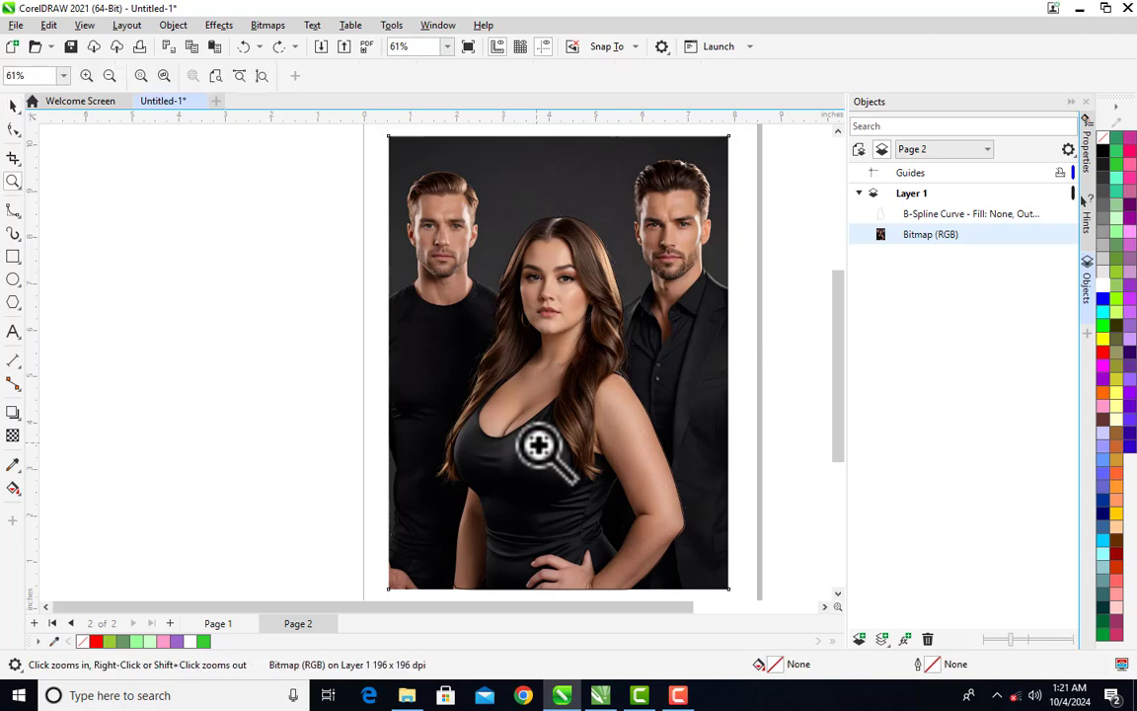
pyautogui.moveTo(529, 435); pyautogui.dragTo(705, 590)
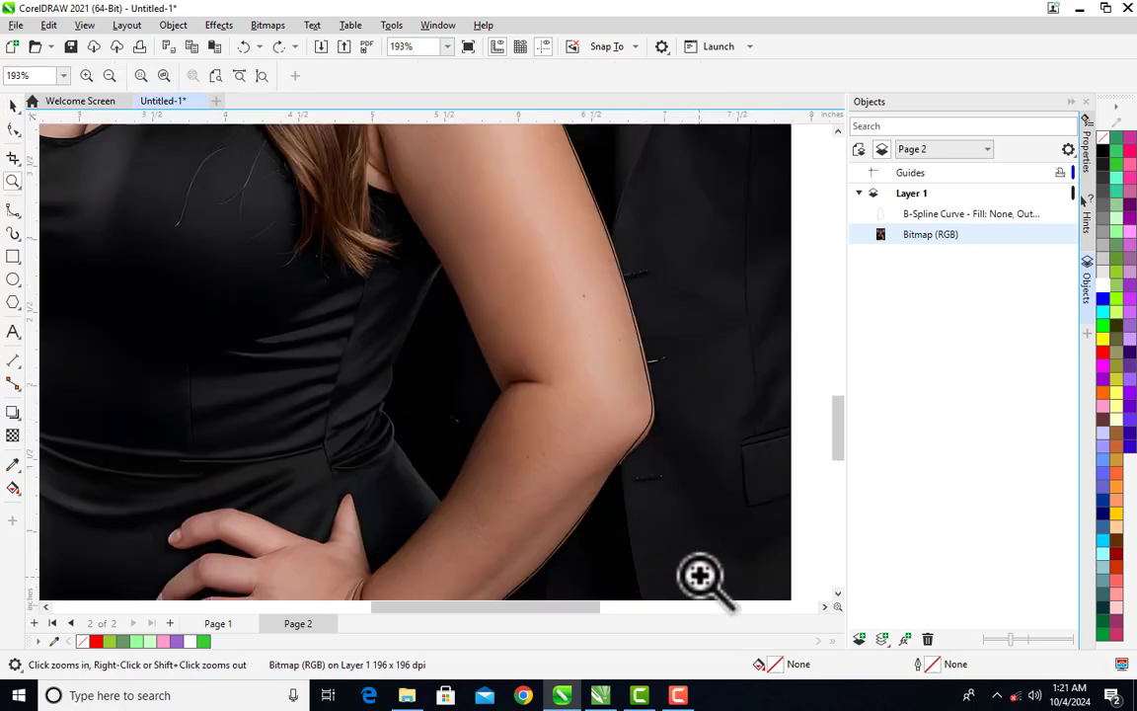
pyautogui.click(447, 47)
pyautogui.click(441, 86)
pyautogui.press('space')
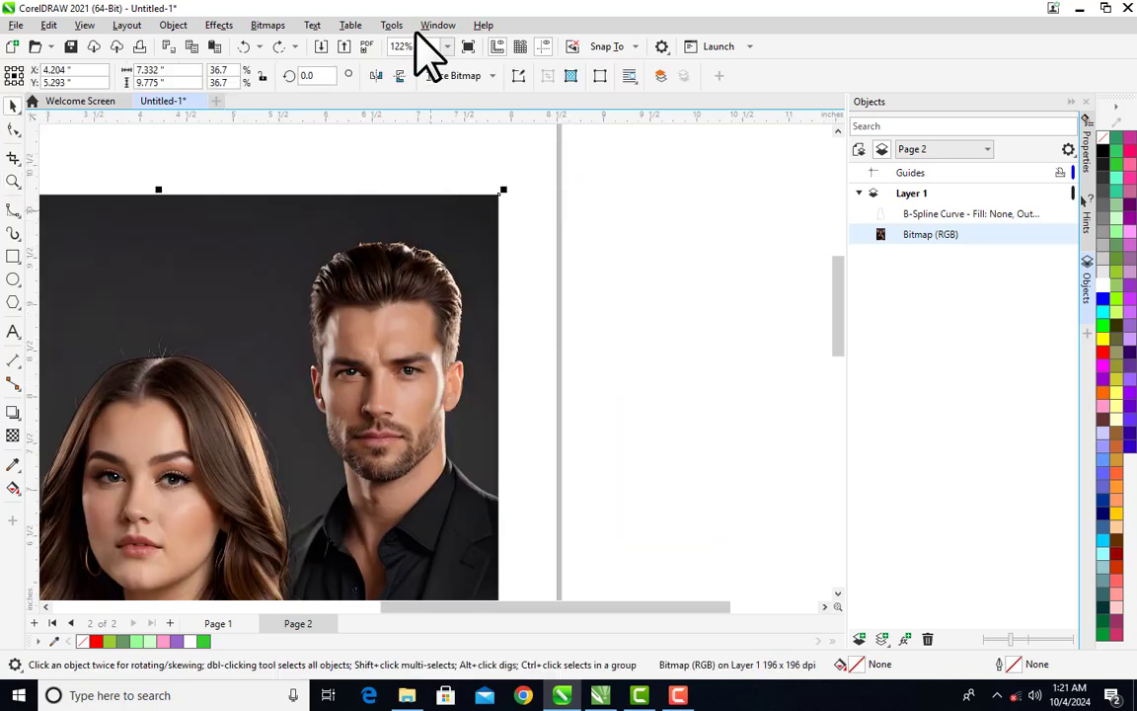
pyautogui.click(448, 46)
pyautogui.click(436, 95)
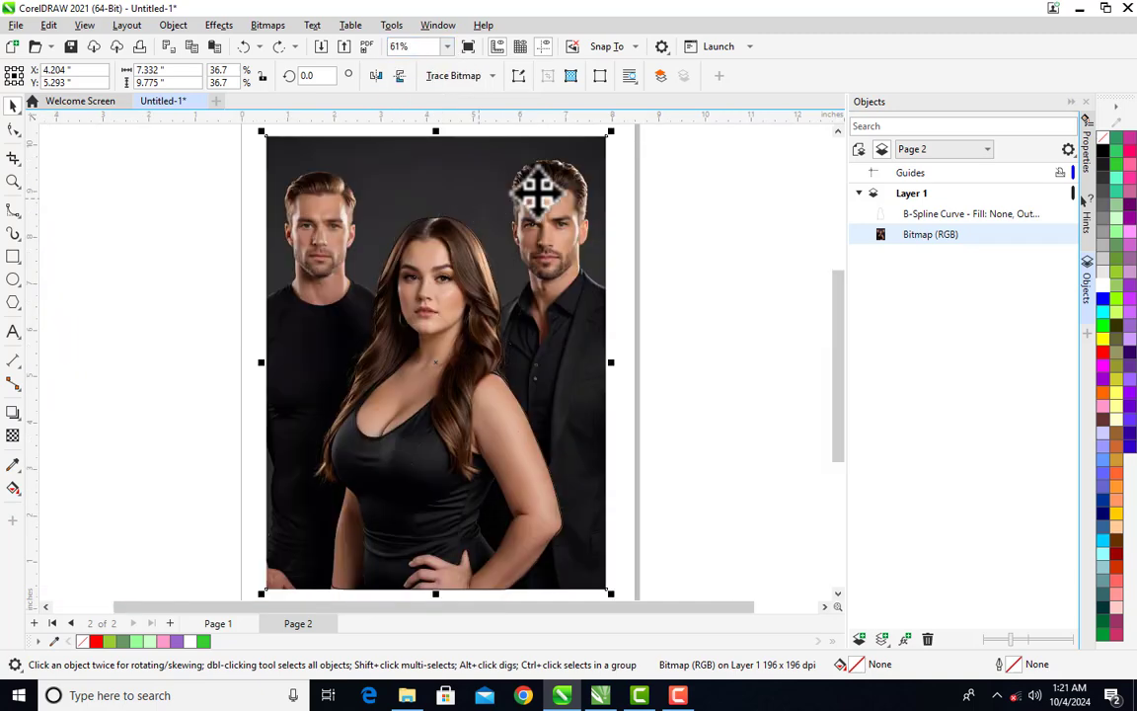
# Repeat the PowerClip of the photo into the outline to check the cutout around the bent arm, and undo it.
pyautogui.click(535, 191)
pyautogui.rightClick(535, 190)
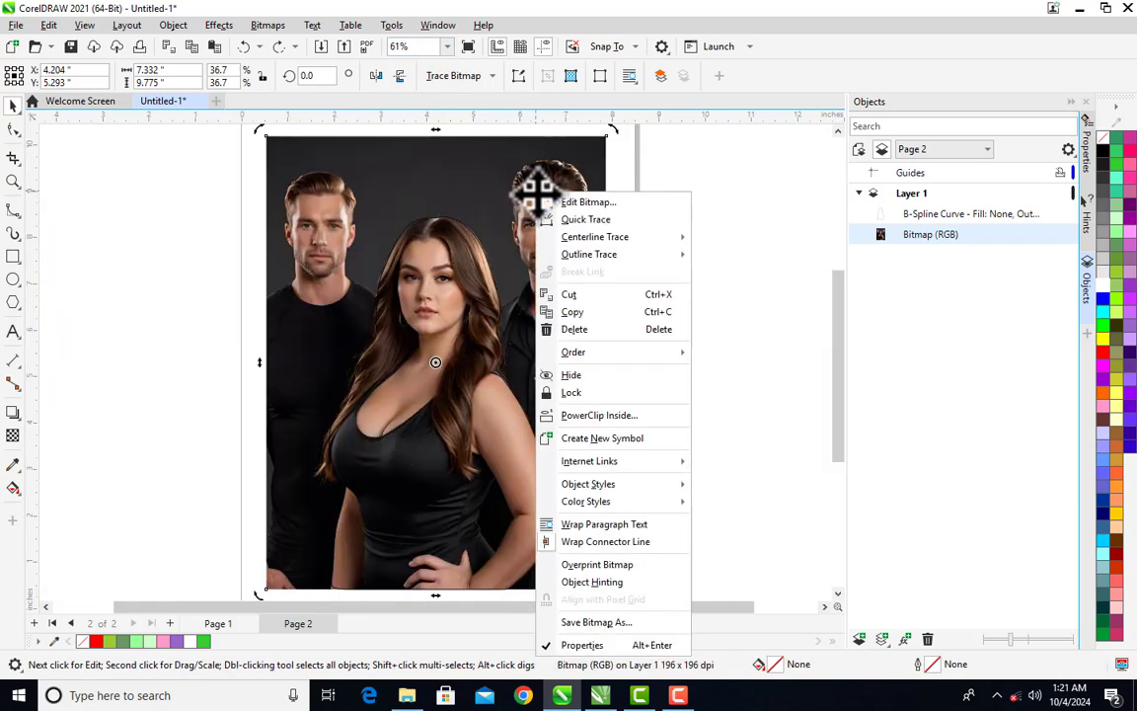
pyautogui.click(599, 415)
pyautogui.click(546, 259)
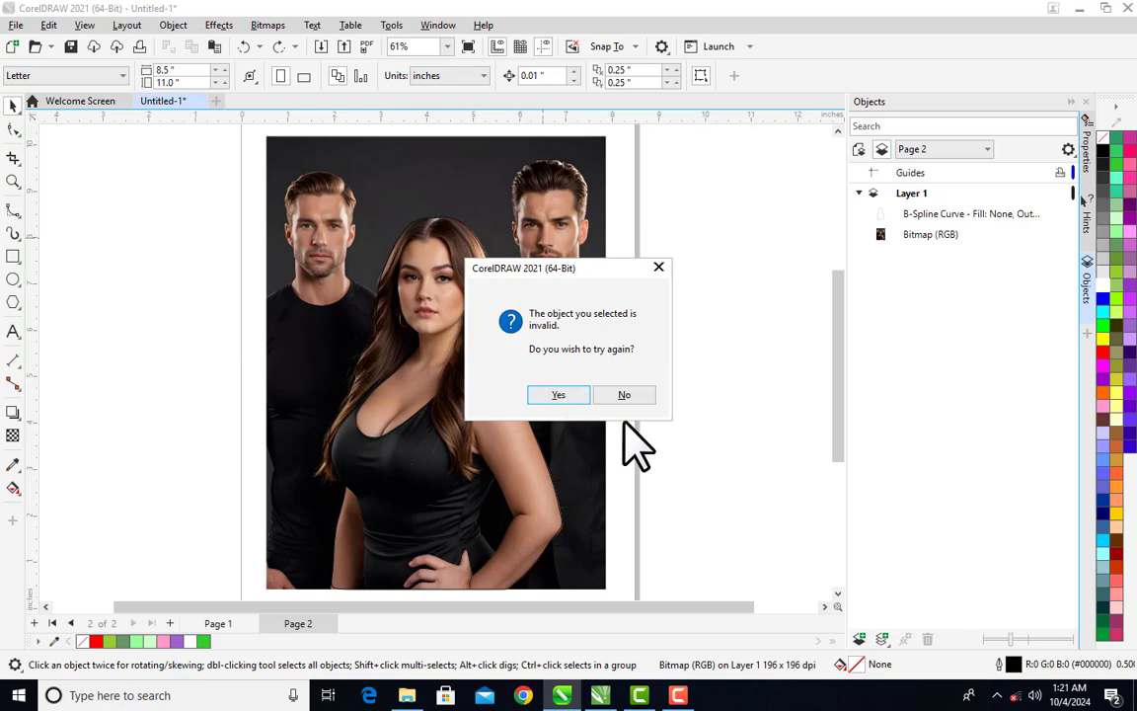
pyautogui.click(569, 395)
pyautogui.click(419, 419)
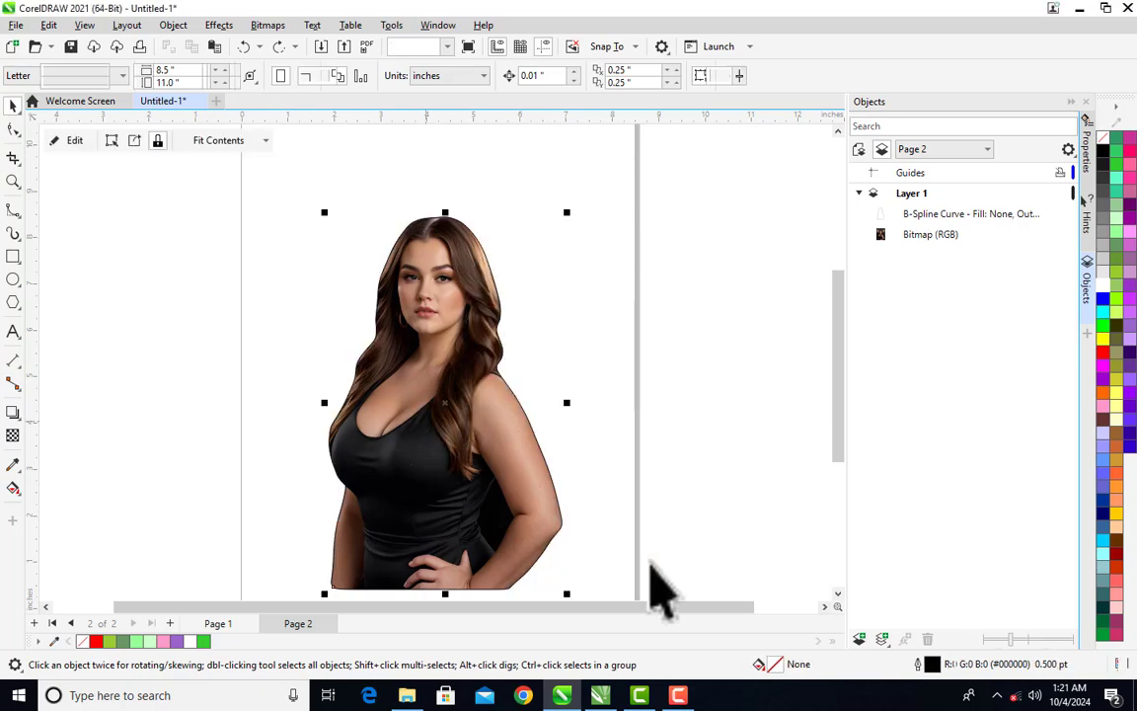
pyautogui.press('z')
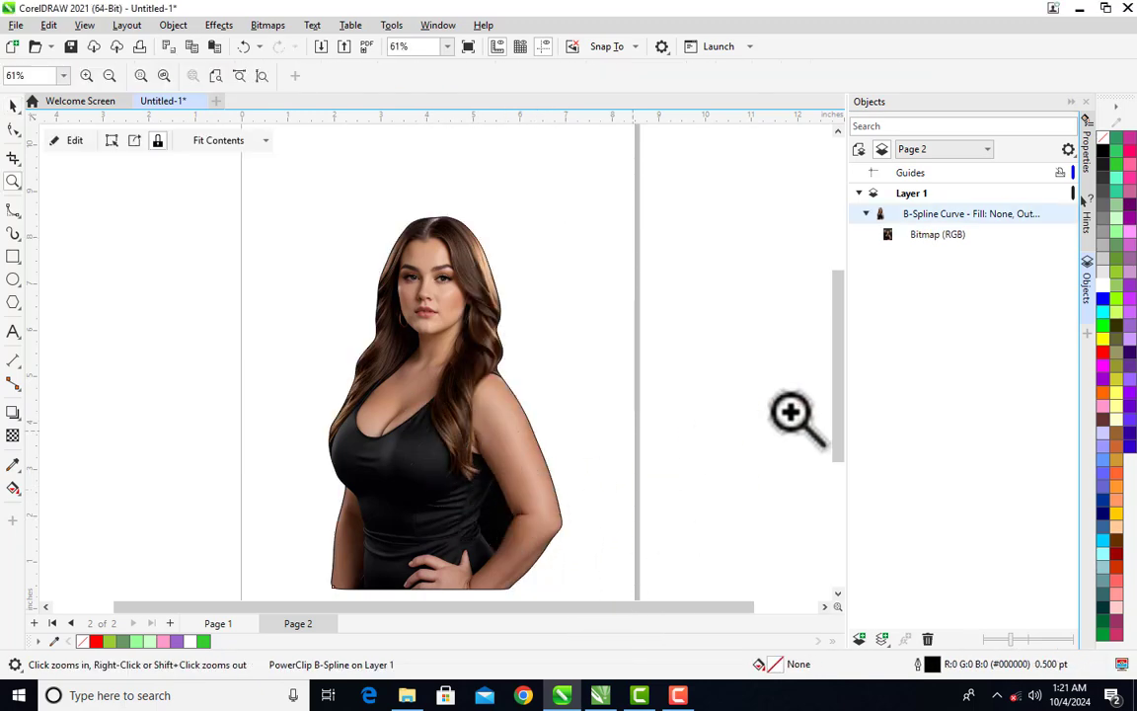
pyautogui.moveTo(835, 368); pyautogui.dragTo(837, 427)
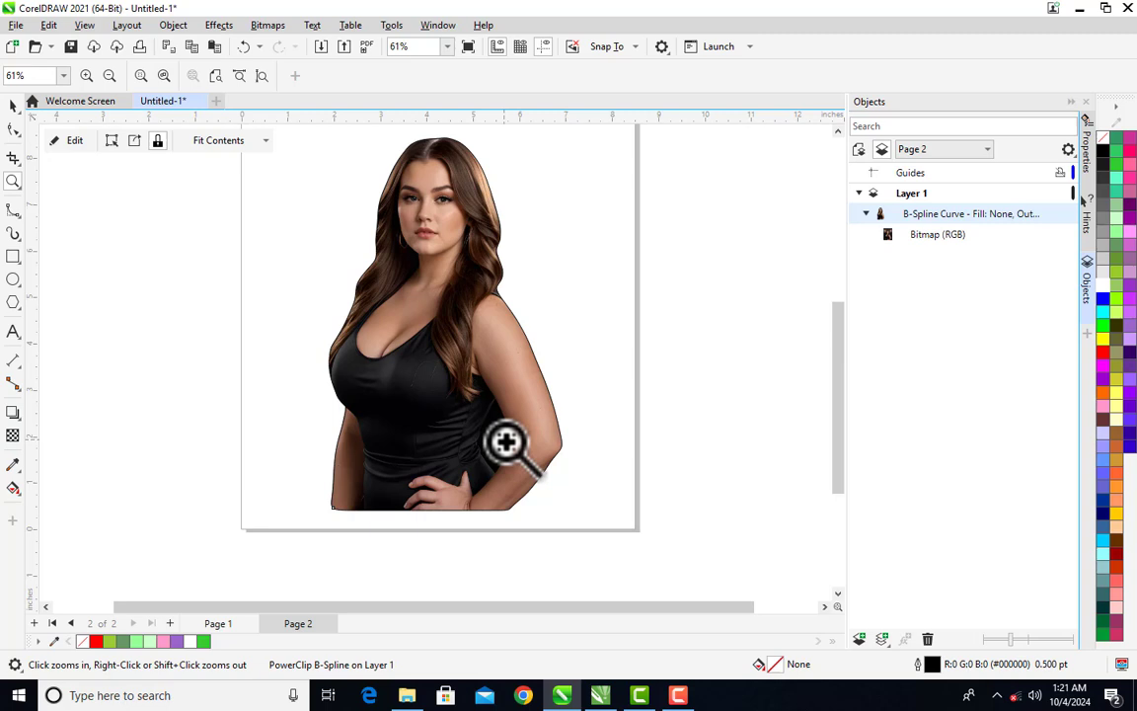
pyautogui.hotkey('ctrl', 'z')
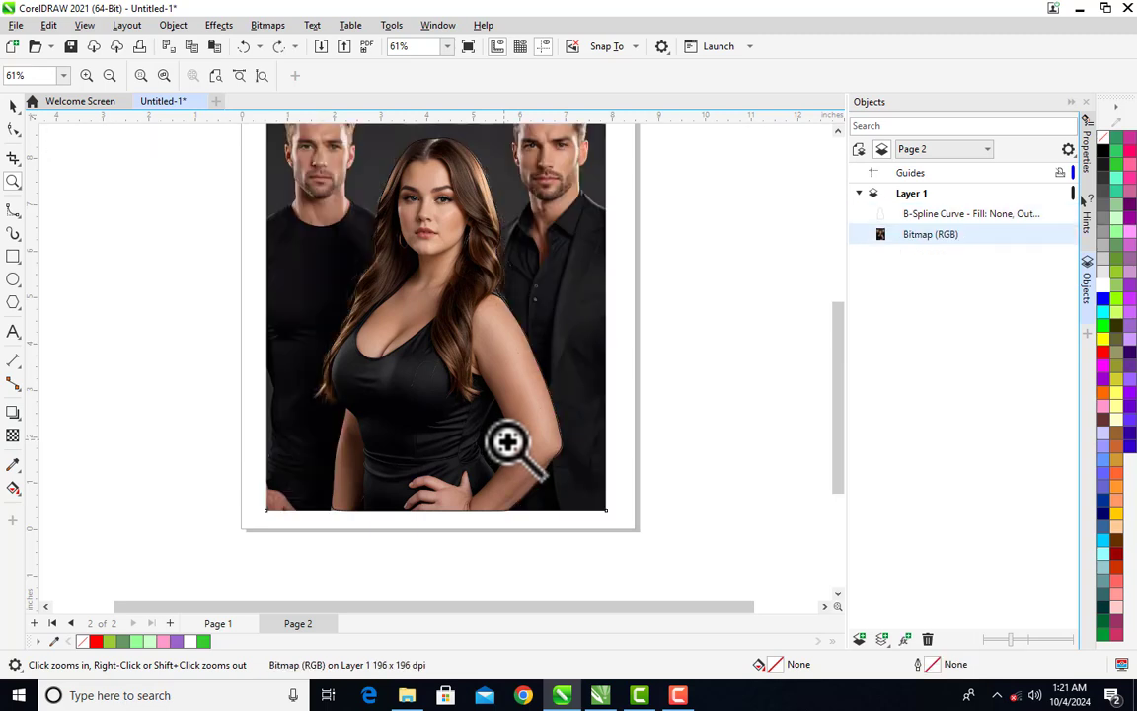
# With the B-Spline tool, trace the dress edge of the gap inside the bent arm, from the forearm up to where waist and upper arm meet.
pyautogui.press('space')
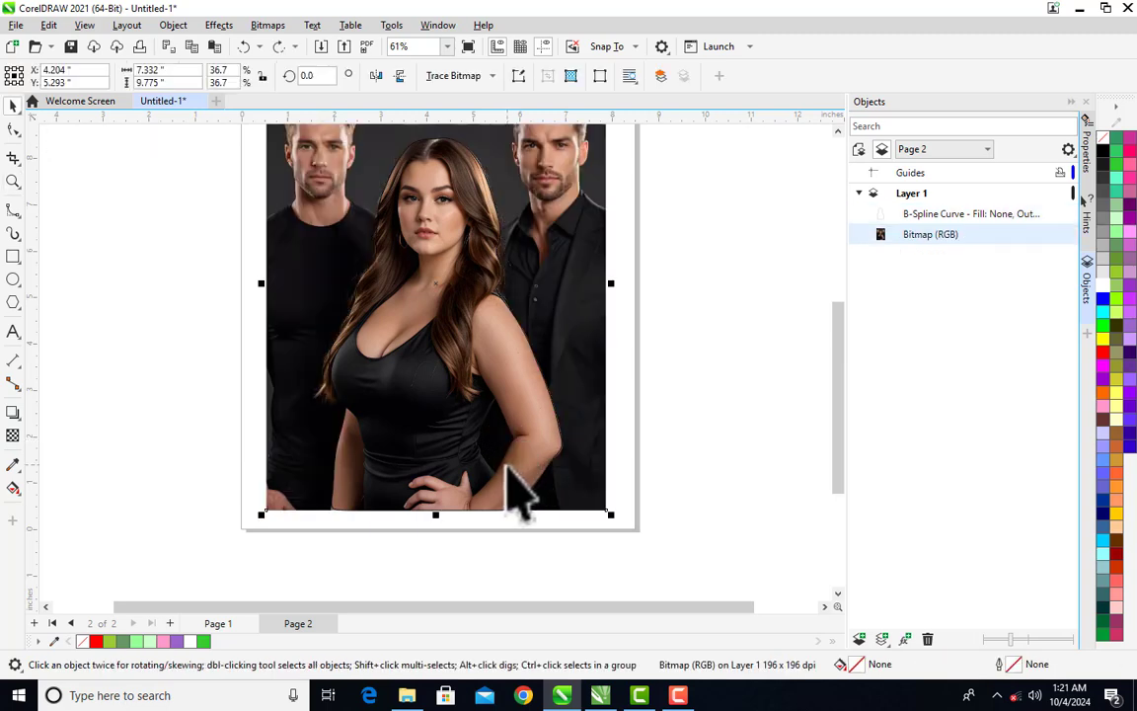
pyautogui.press('space')
pyautogui.moveTo(415, 353); pyautogui.dragTo(551, 510)
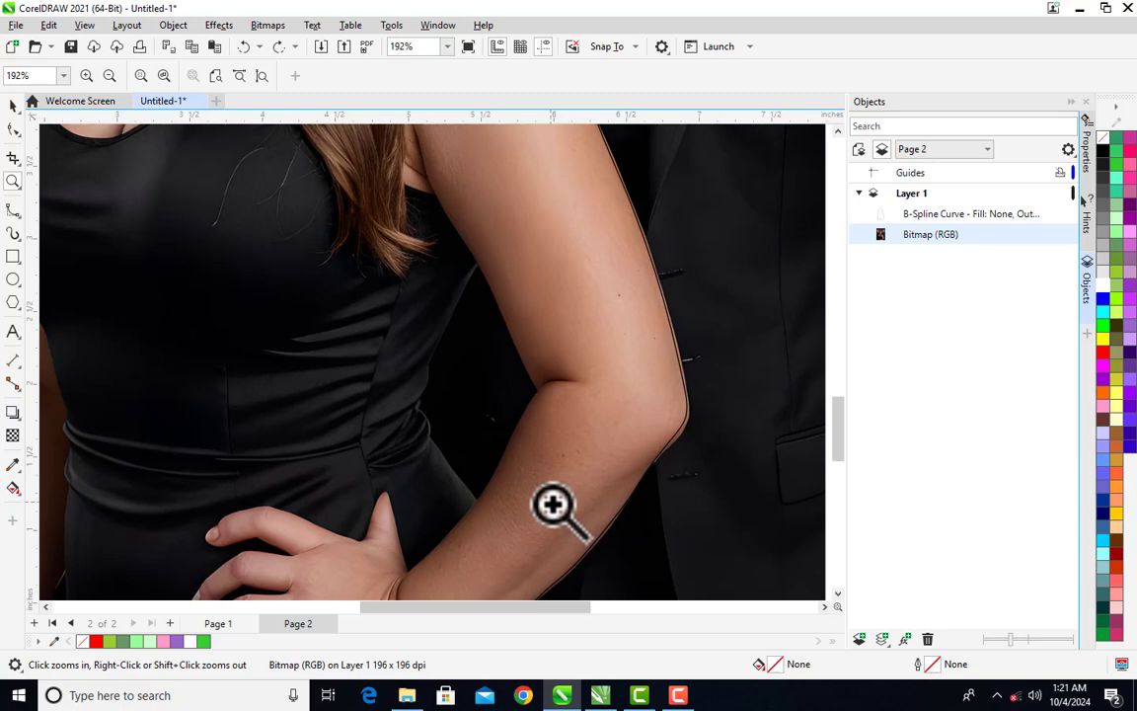
pyautogui.click(12, 209)
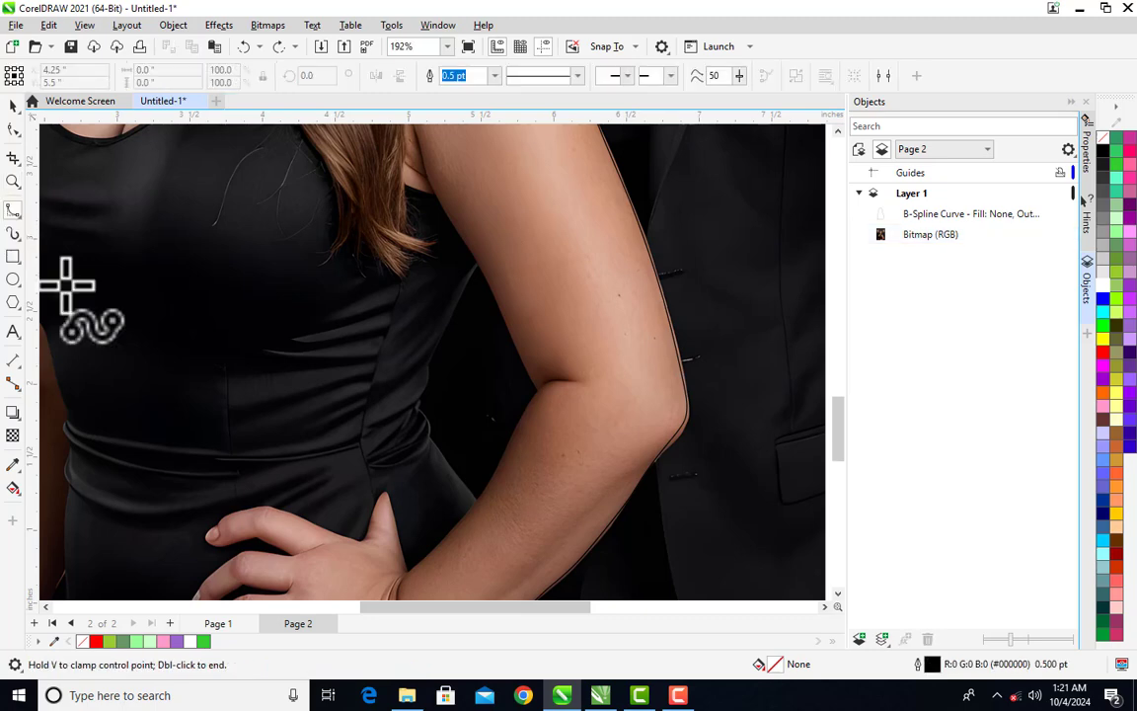
pyautogui.click(479, 499)
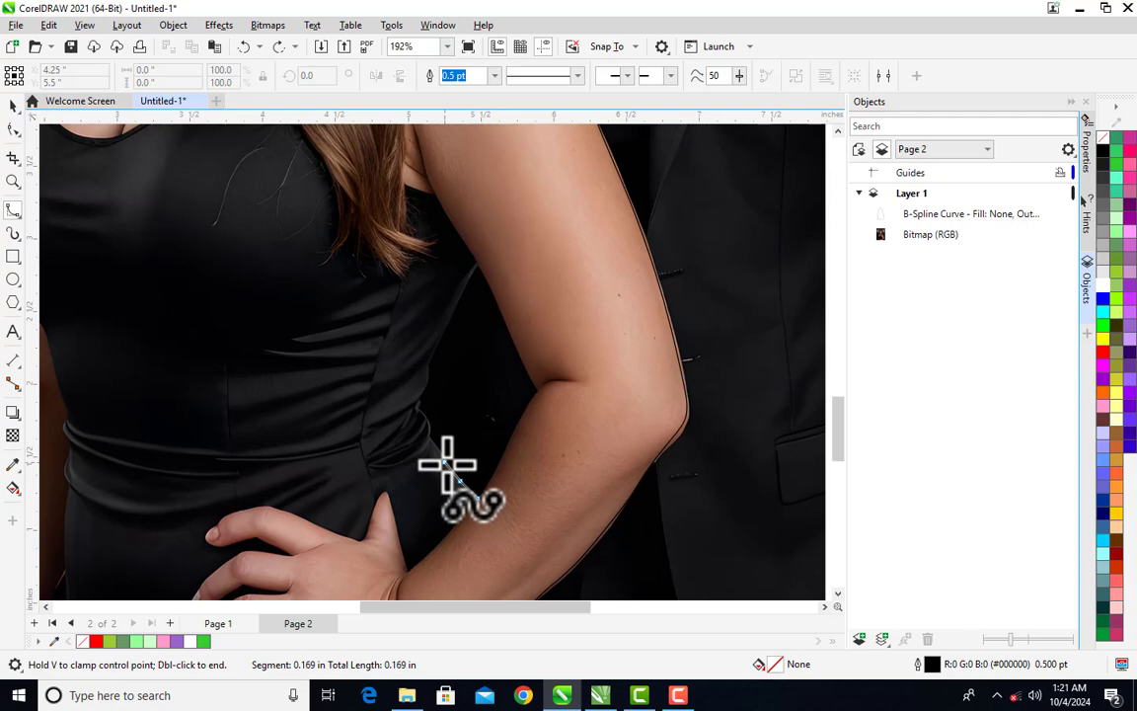
pyautogui.click(446, 461)
pyautogui.click(436, 444)
pyautogui.click(429, 427)
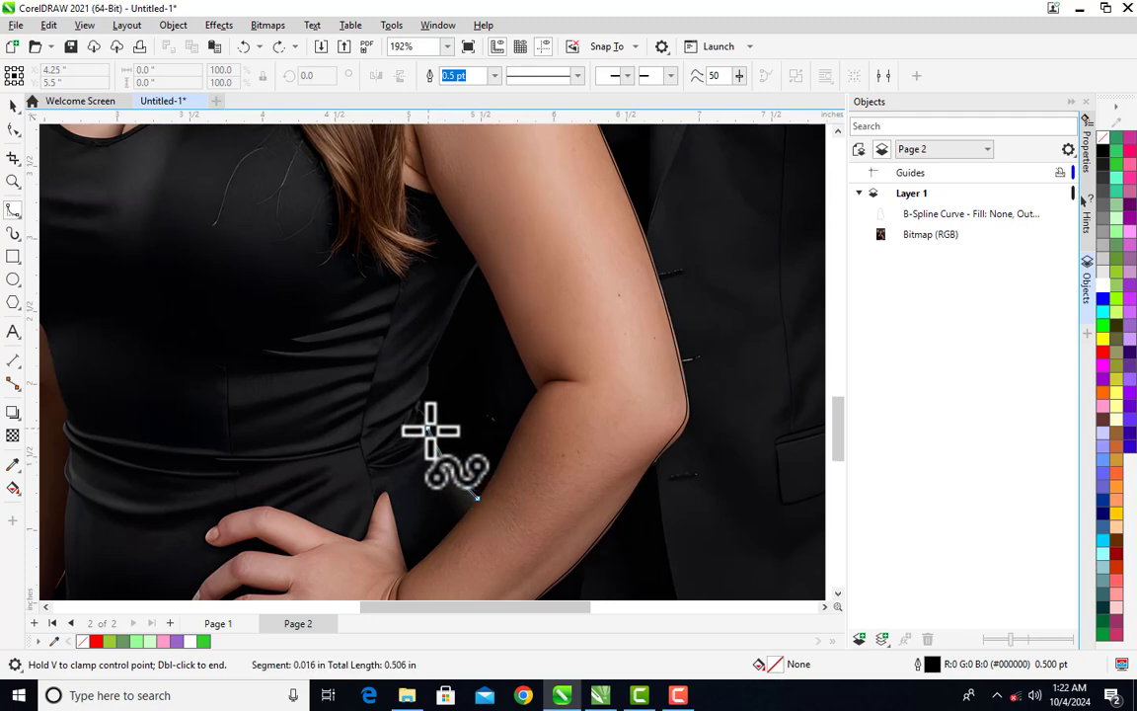
pyautogui.click(418, 408)
pyautogui.click(423, 388)
pyautogui.click(428, 372)
pyautogui.click(437, 338)
pyautogui.click(454, 307)
pyautogui.click(460, 294)
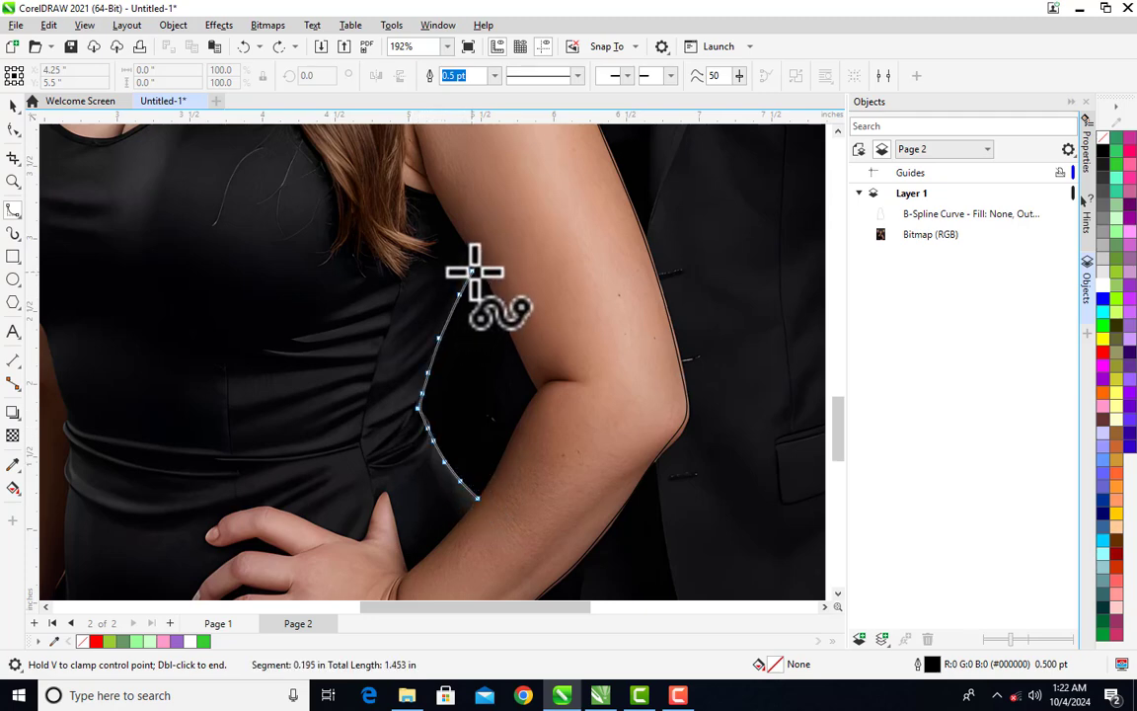
pyautogui.click(478, 263)
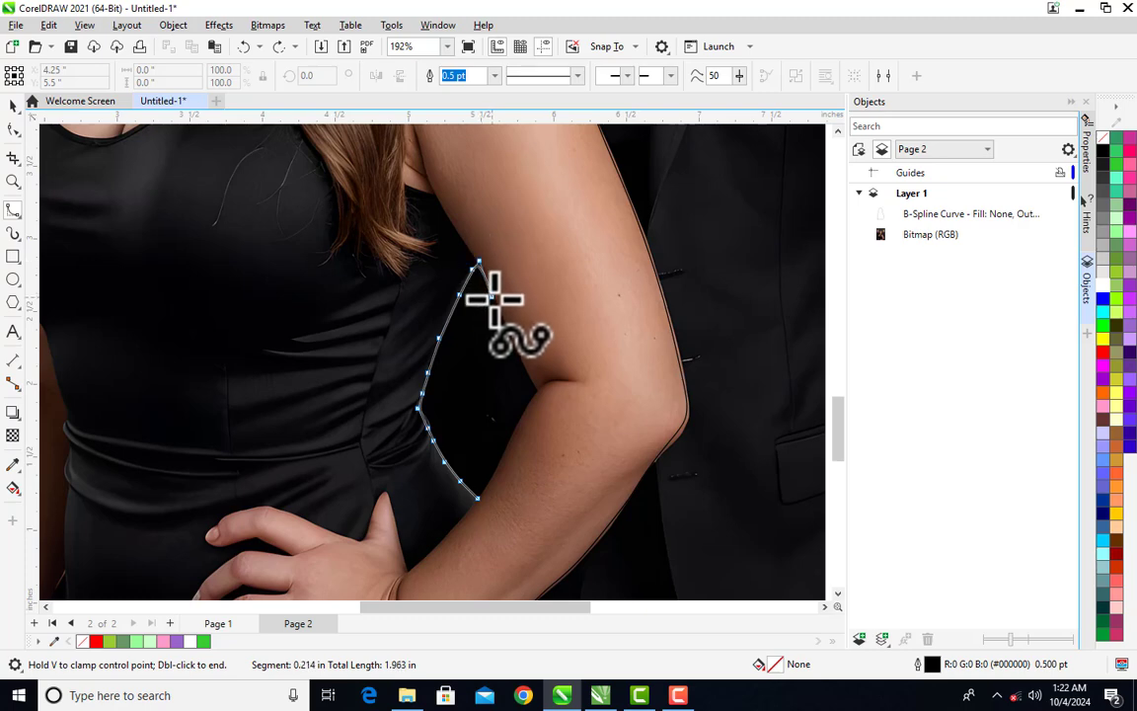
# Continue the curve down the inner edge of the bent arm past the elbow crease and close it, enclosing a gap about 0.78 by 1.57 in.
pyautogui.click(513, 334)
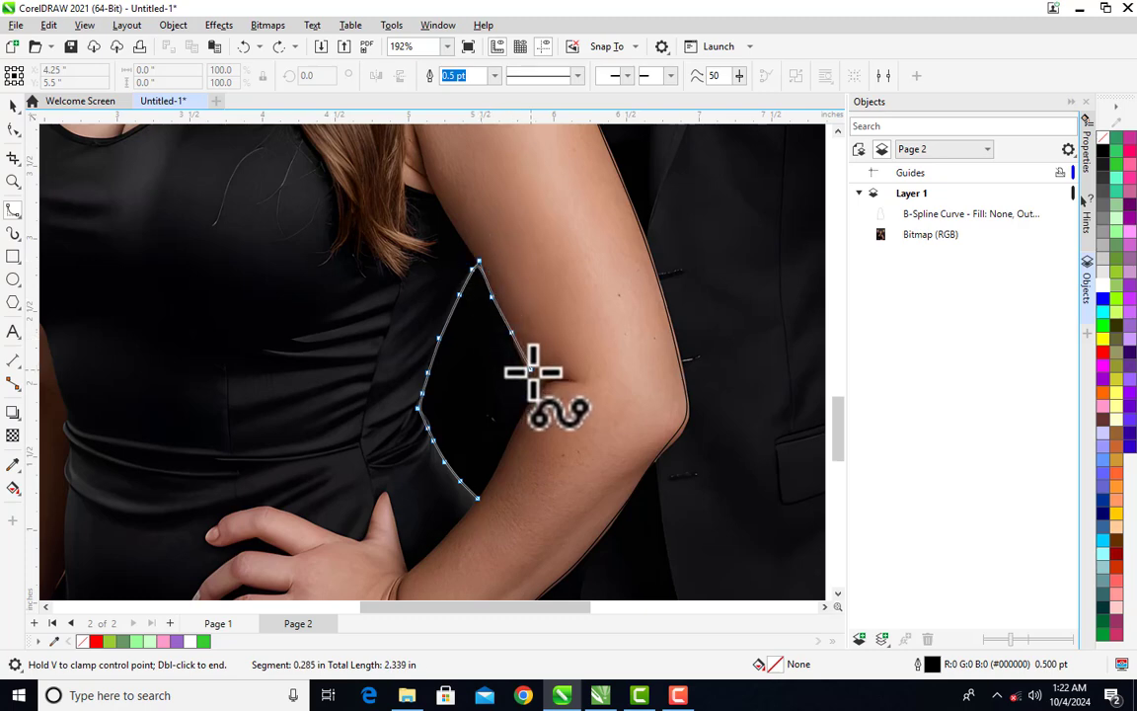
pyautogui.click(533, 374)
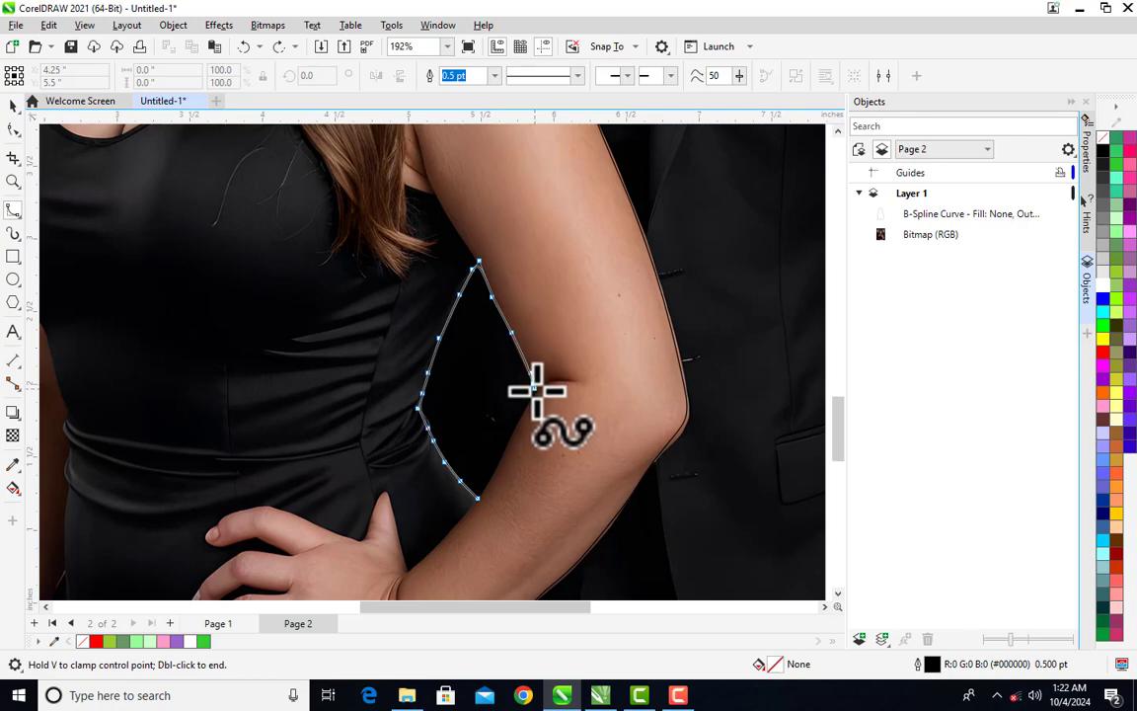
pyautogui.click(531, 387)
pyautogui.click(526, 415)
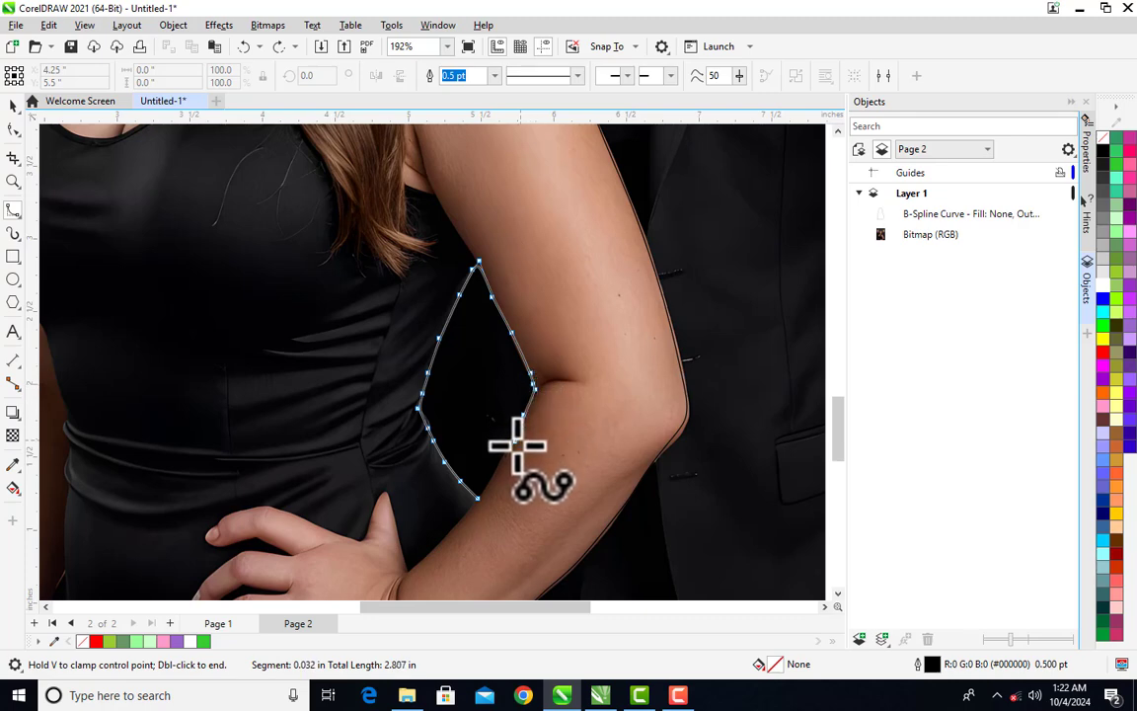
pyautogui.click(505, 456)
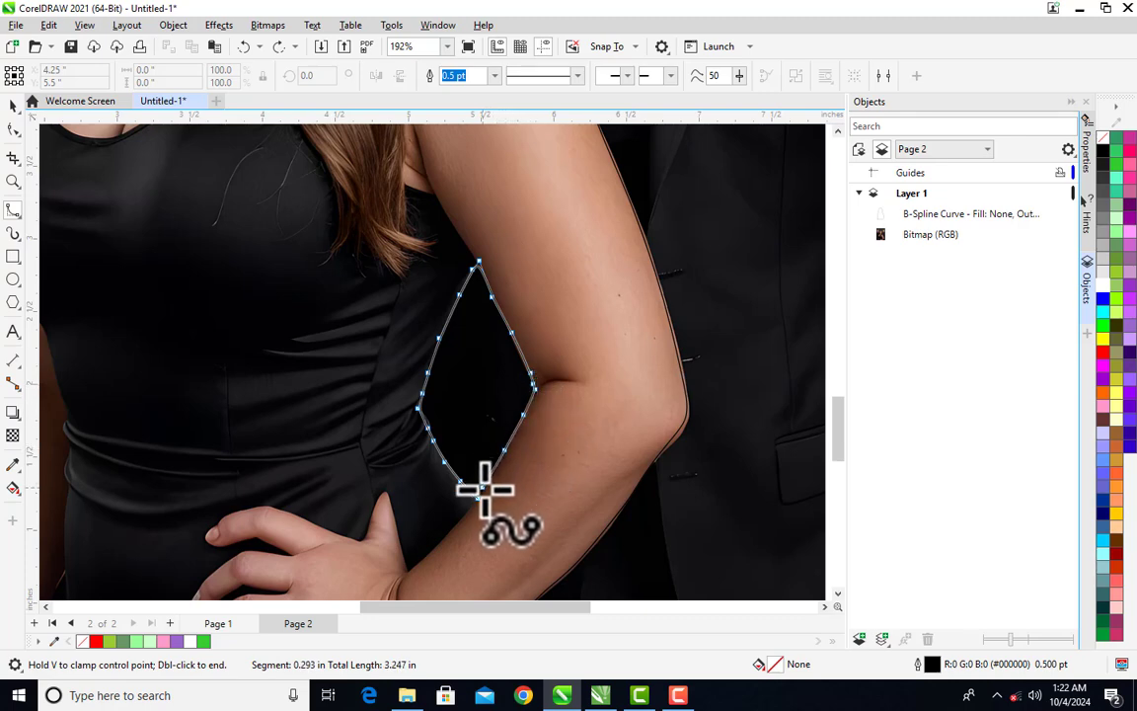
pyautogui.click(484, 484)
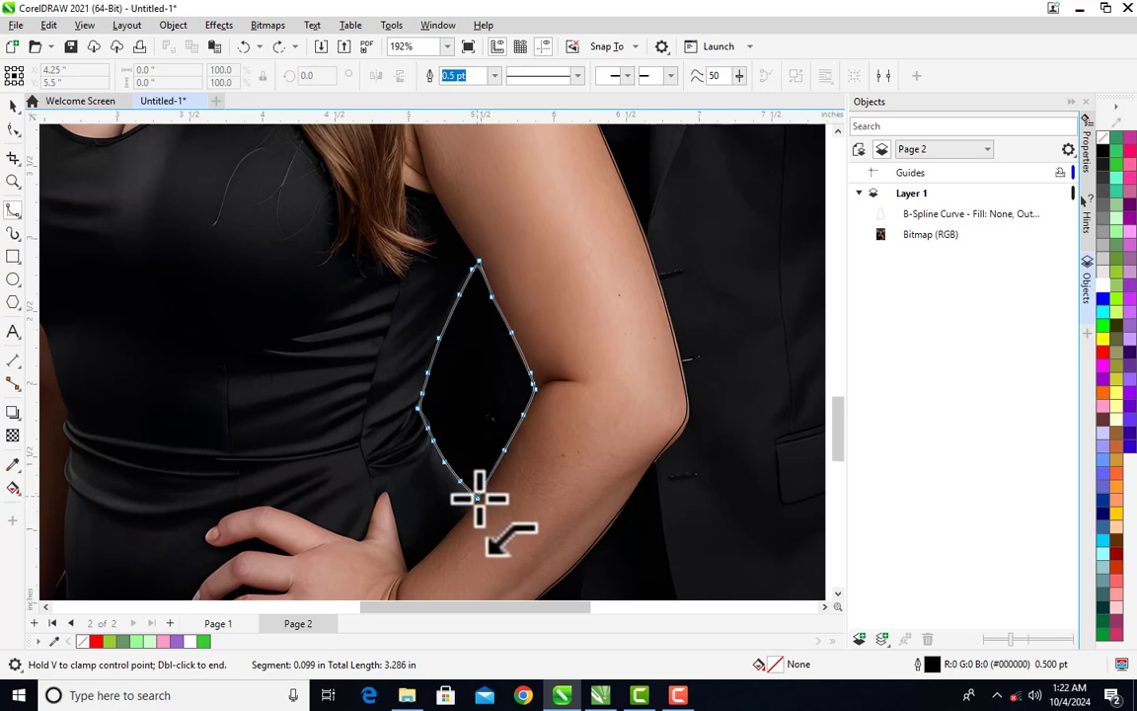
pyautogui.doubleClick(480, 502)
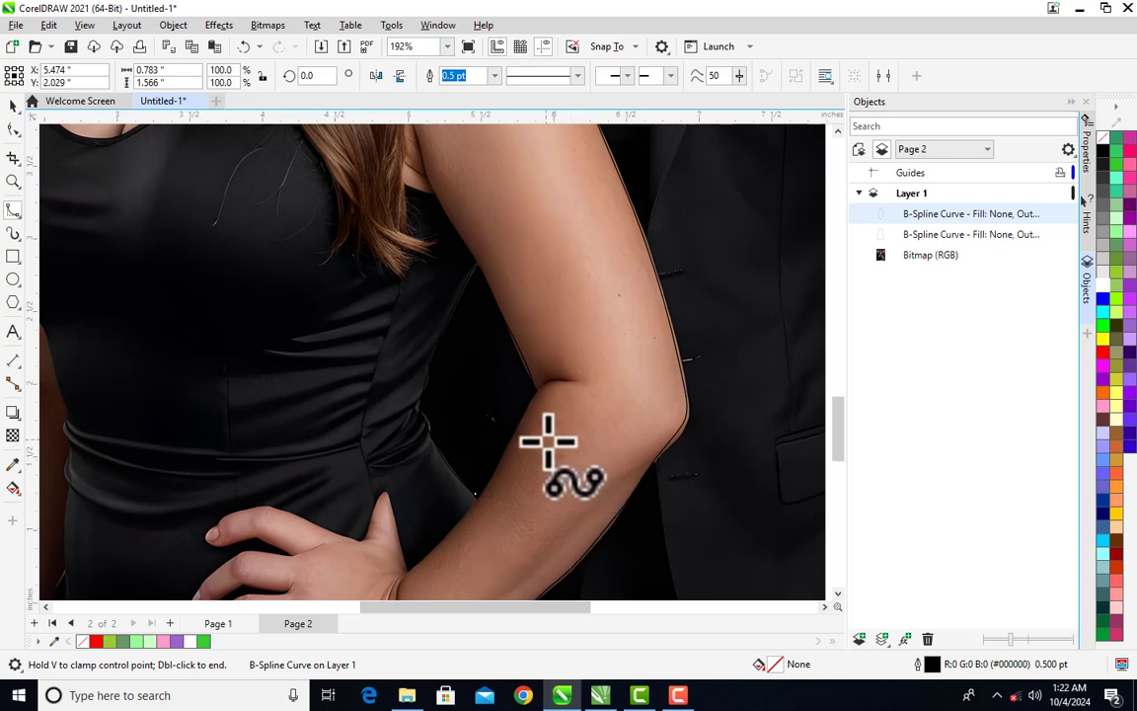
# Move the closed gap curve onto the arm to check its shape, and undo the move.
pyautogui.press('space')
pyautogui.moveTo(481, 386); pyautogui.dragTo(584, 308)
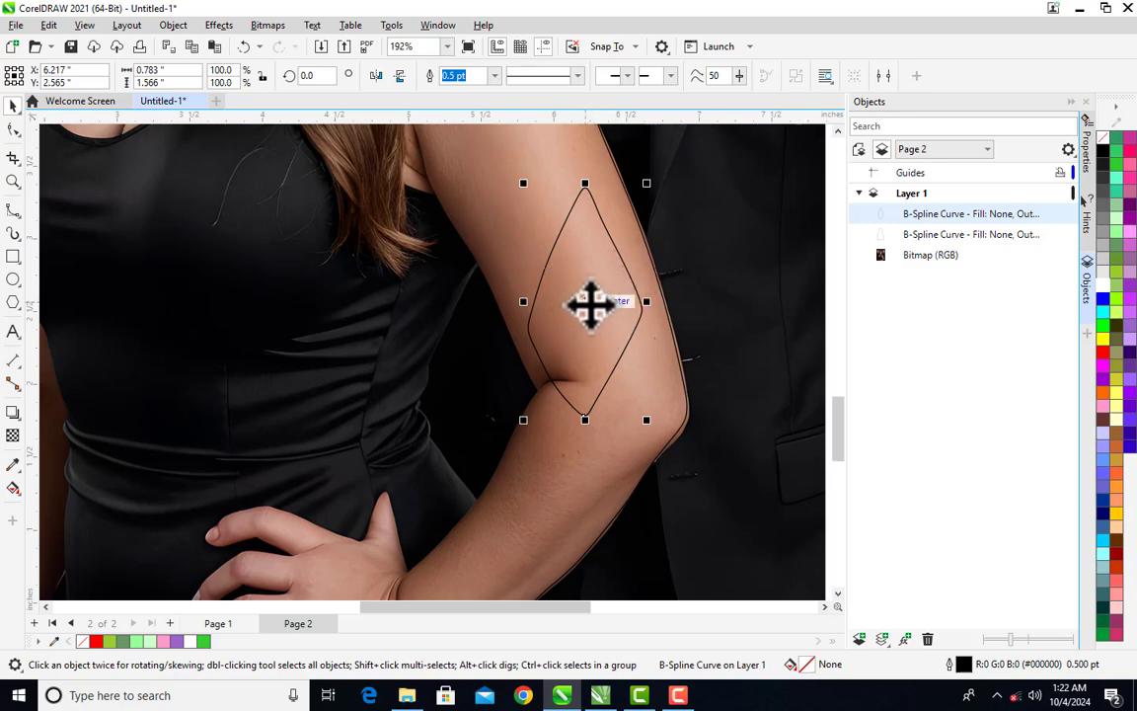
pyautogui.hotkey('ctrl', 'z')
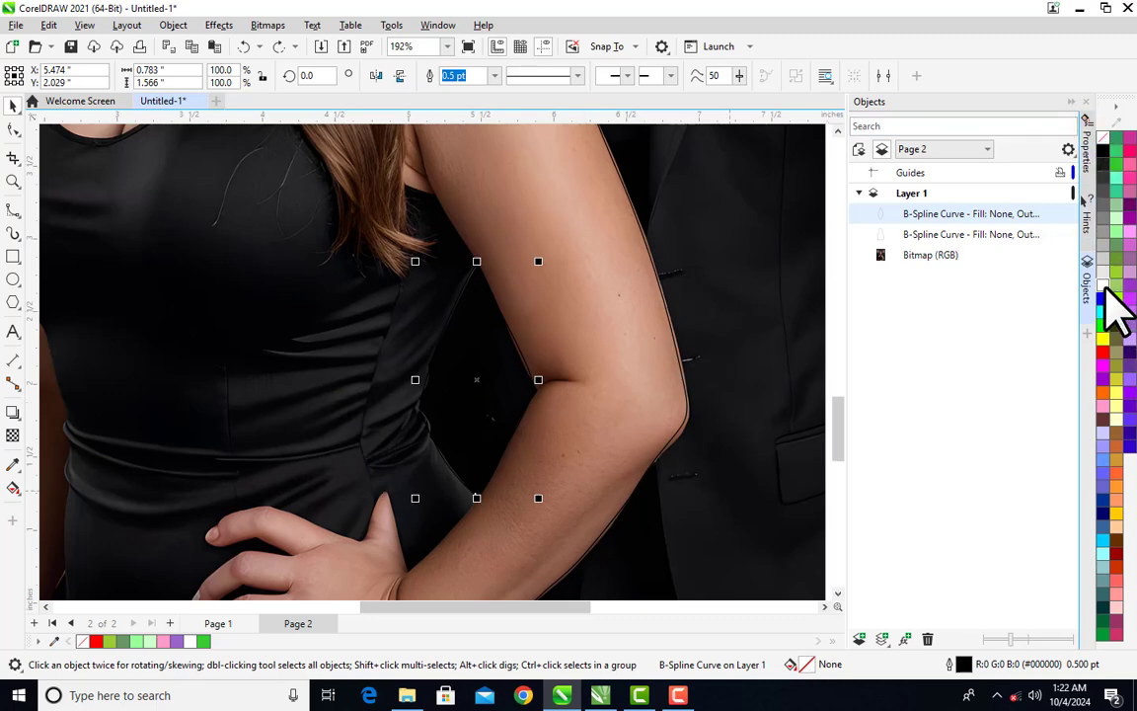
# Set the gap curve's outline color to white and show the whole photo again.
pyautogui.rightClick(1115, 308)
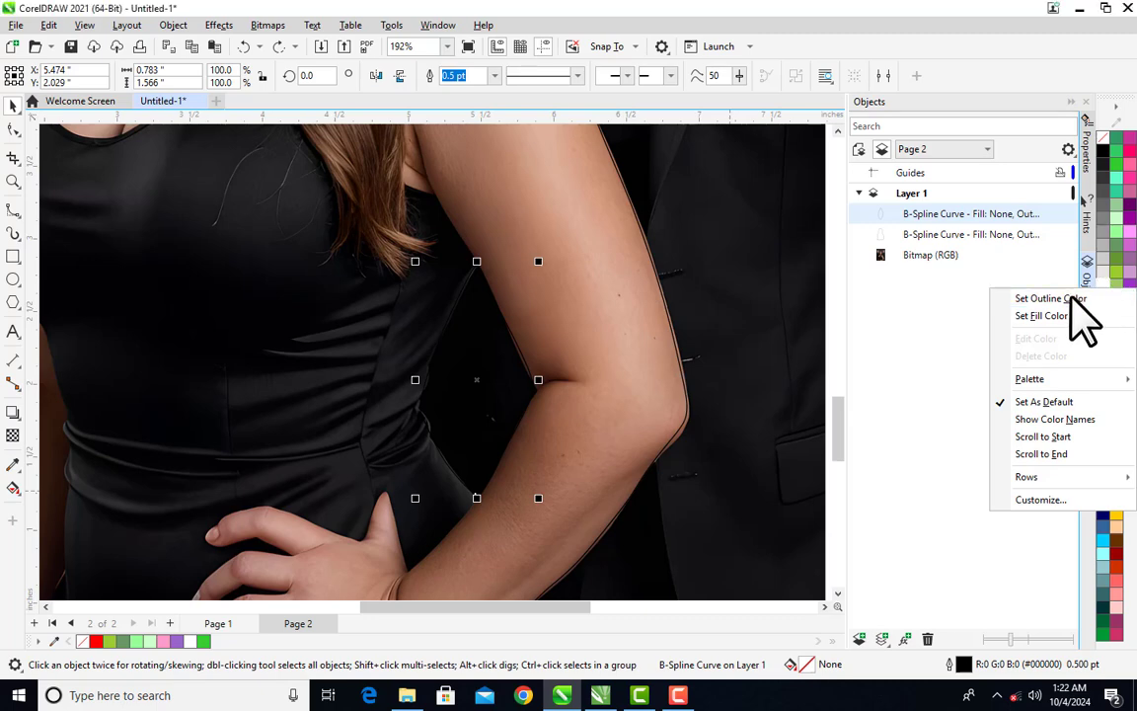
pyautogui.click(1071, 298)
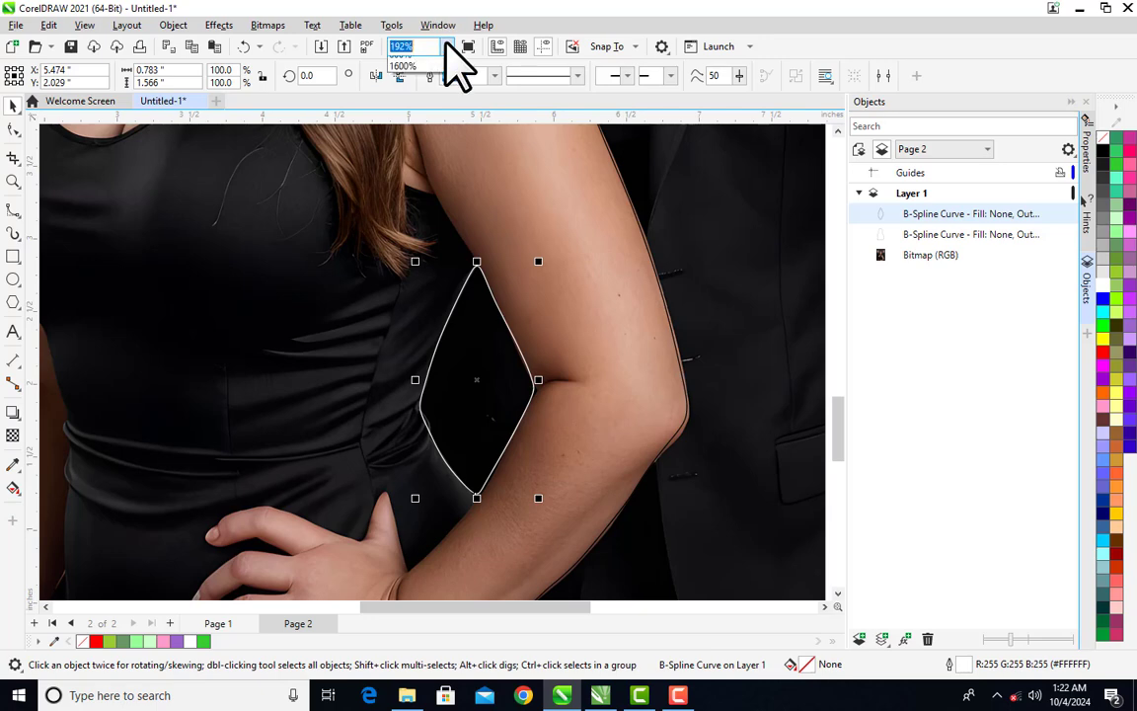
pyautogui.click(430, 61)
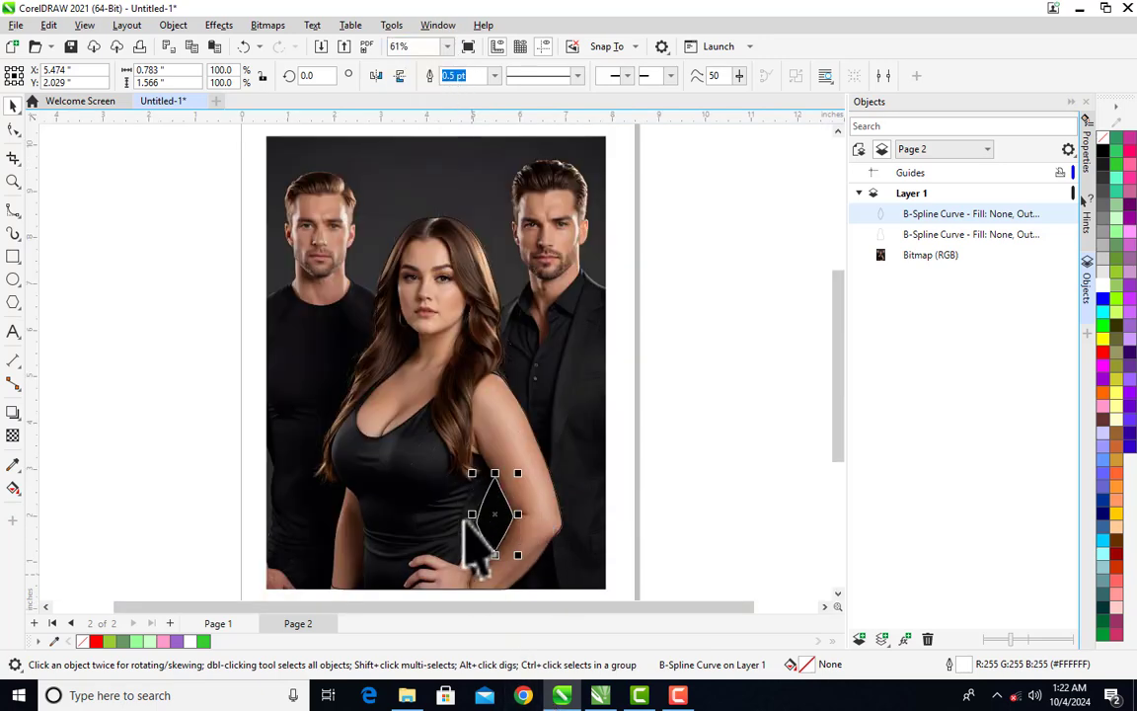
# Select the gap curve together with the group photo and cut the gap out of the photo with Simplify.
pyautogui.click(477, 530)
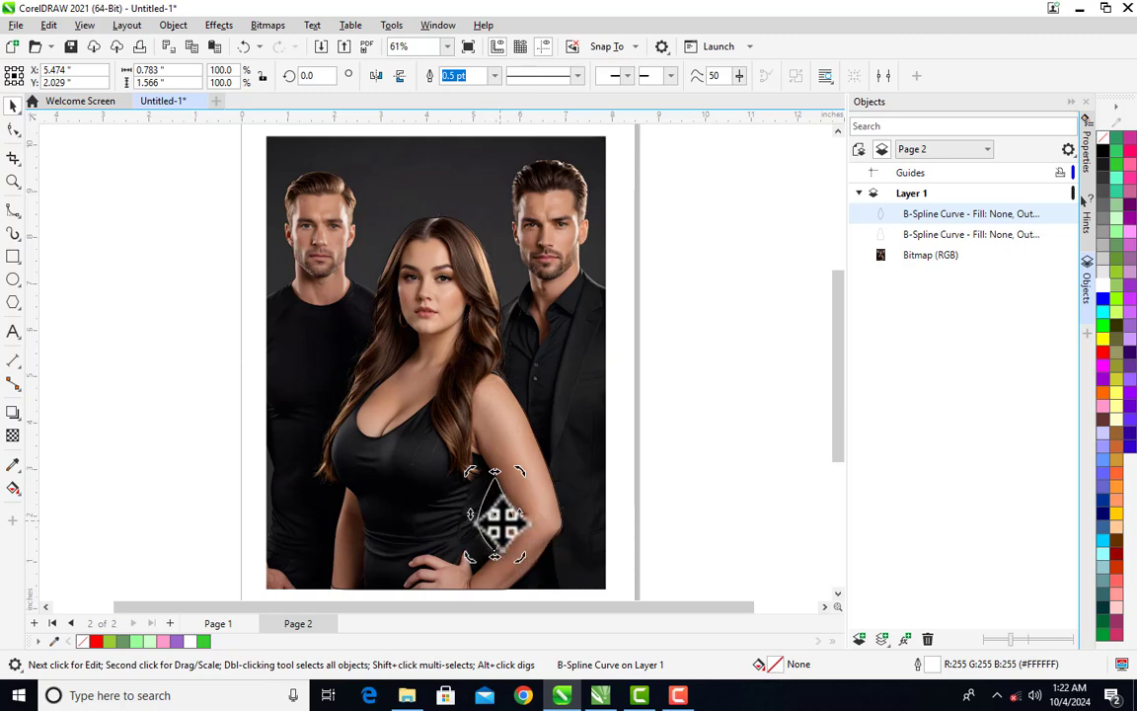
pyautogui.click(504, 514)
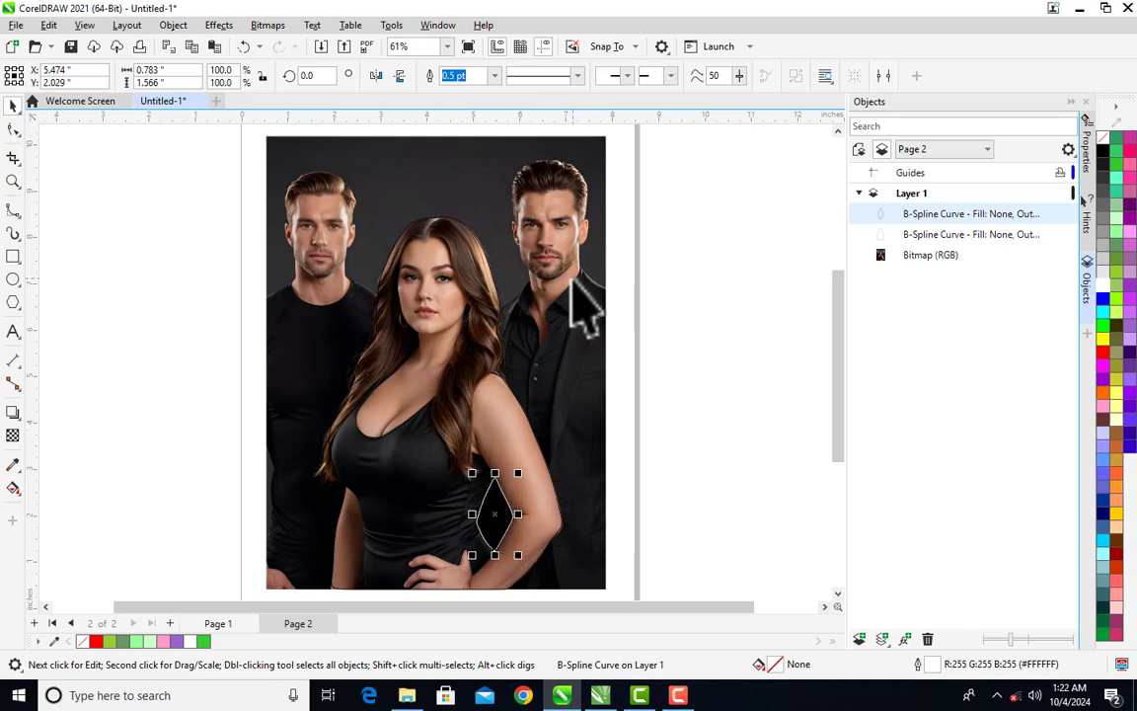
pyautogui.keyDown('shift'); pyautogui.click(570, 281); pyautogui.keyUp('shift')
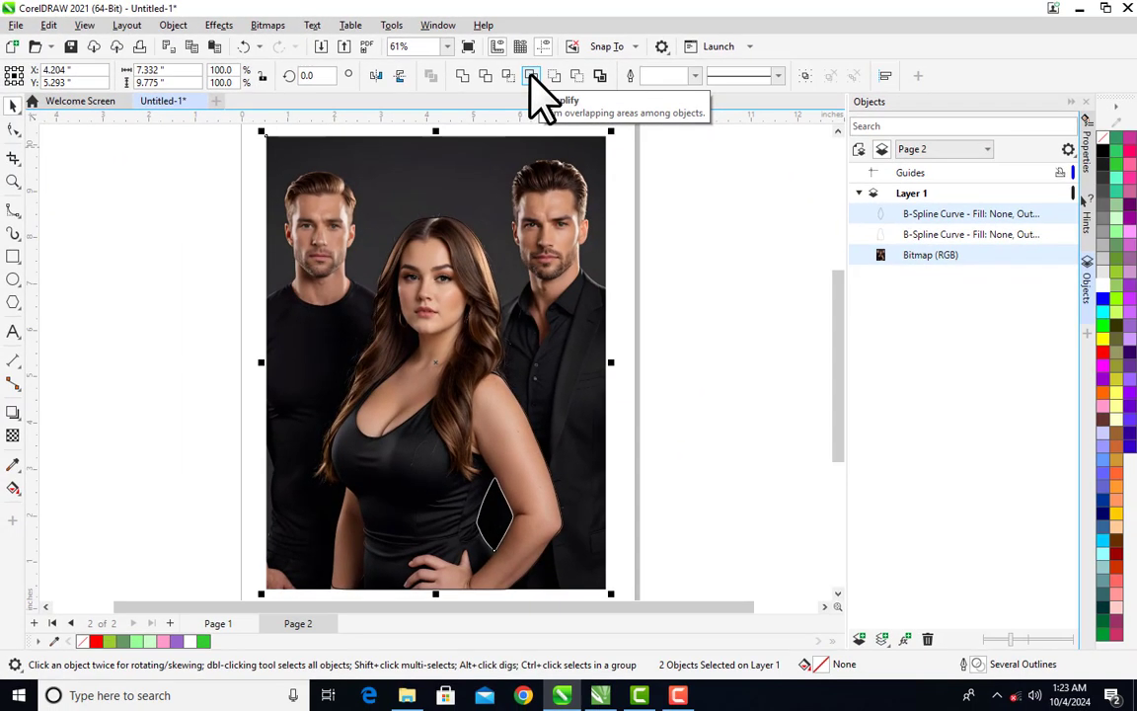
pyautogui.click(700, 139)
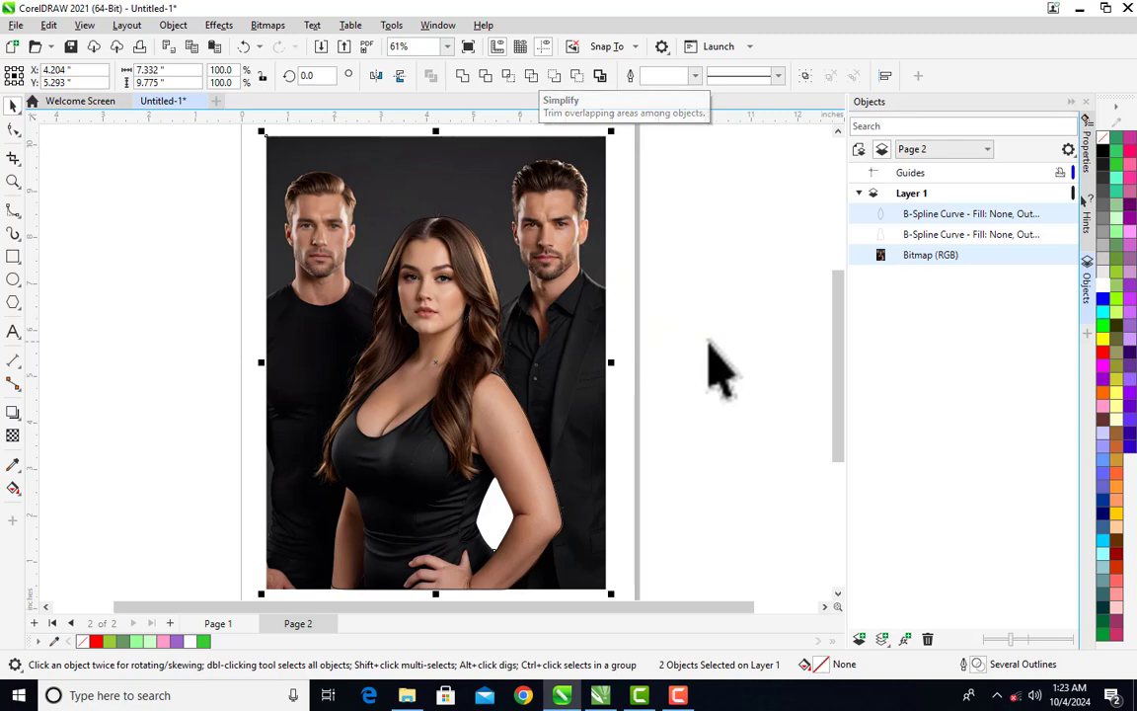
# Move the gap curve off the photo onto the empty area beside the page and delete it.
pyautogui.press('Escape')
pyautogui.click(508, 533)
pyautogui.moveTo(508, 525); pyautogui.dragTo(723, 314)
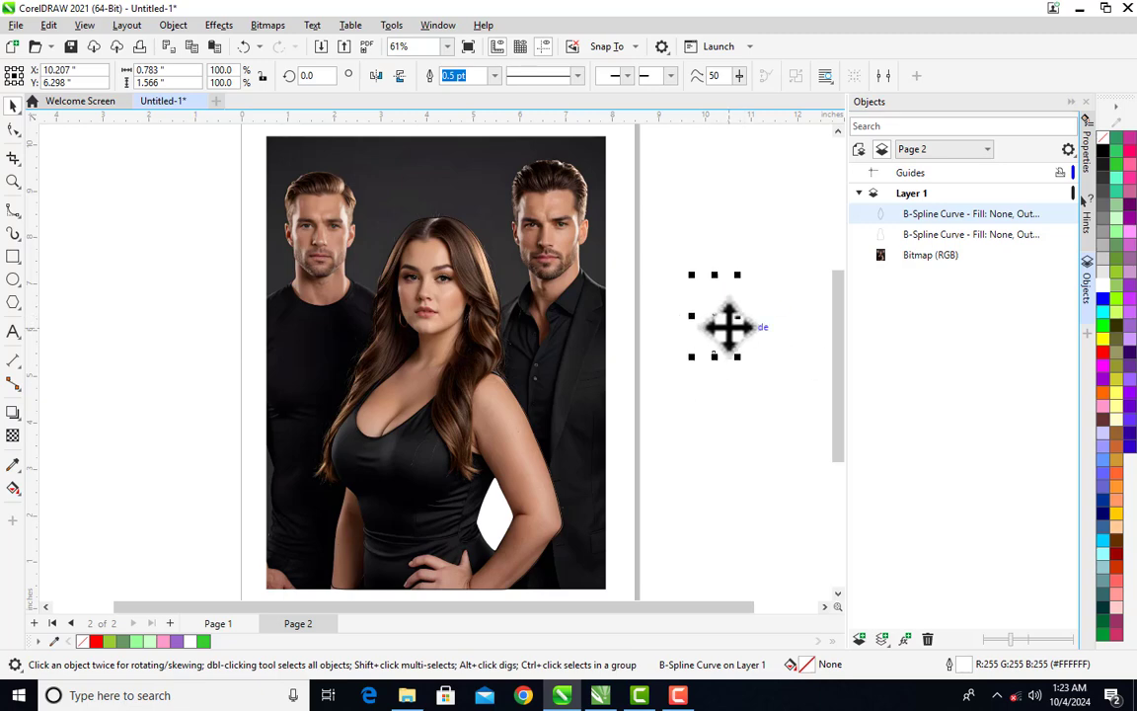
pyautogui.press('Delete')
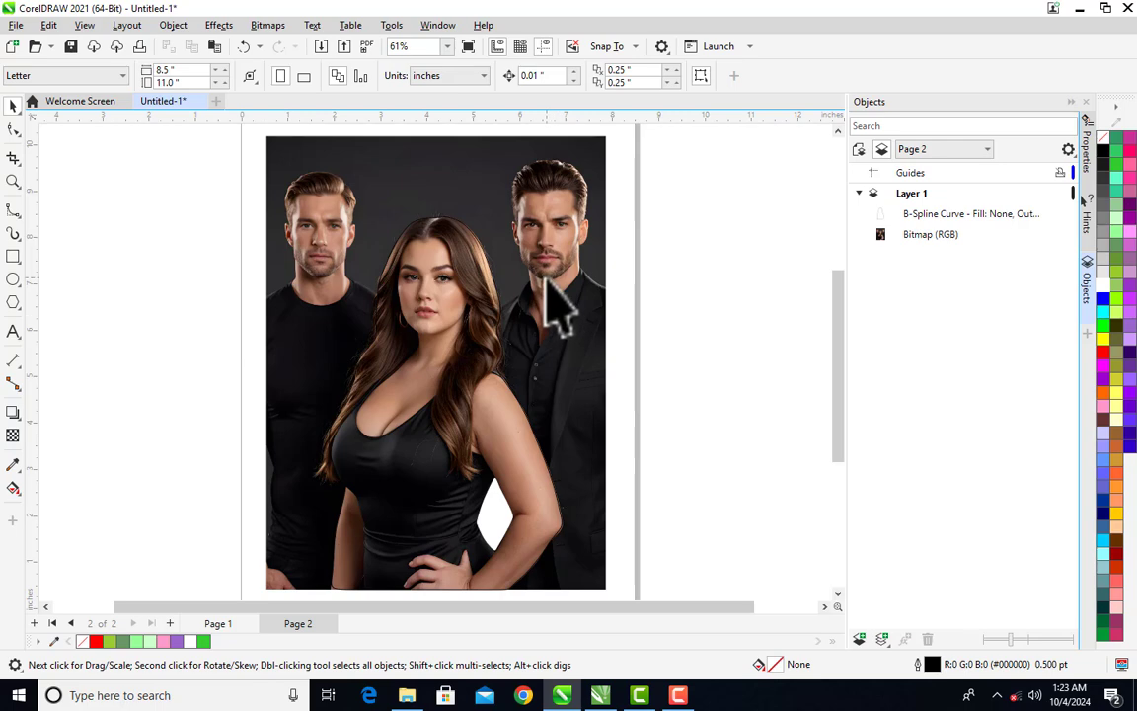
# PowerClip the trimmed photo inside the woman's outline and move the cutout higher on the page, to about X 4.95, Y 5.92 in.
pyautogui.click(550, 235)
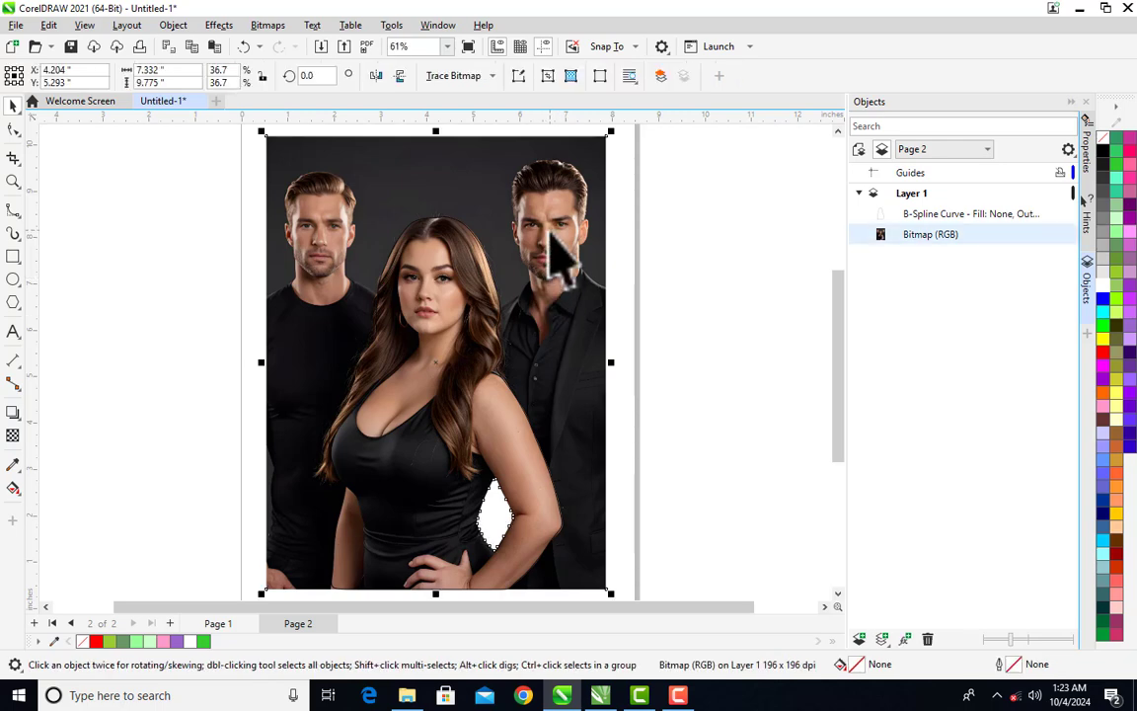
pyautogui.rightClick(551, 233)
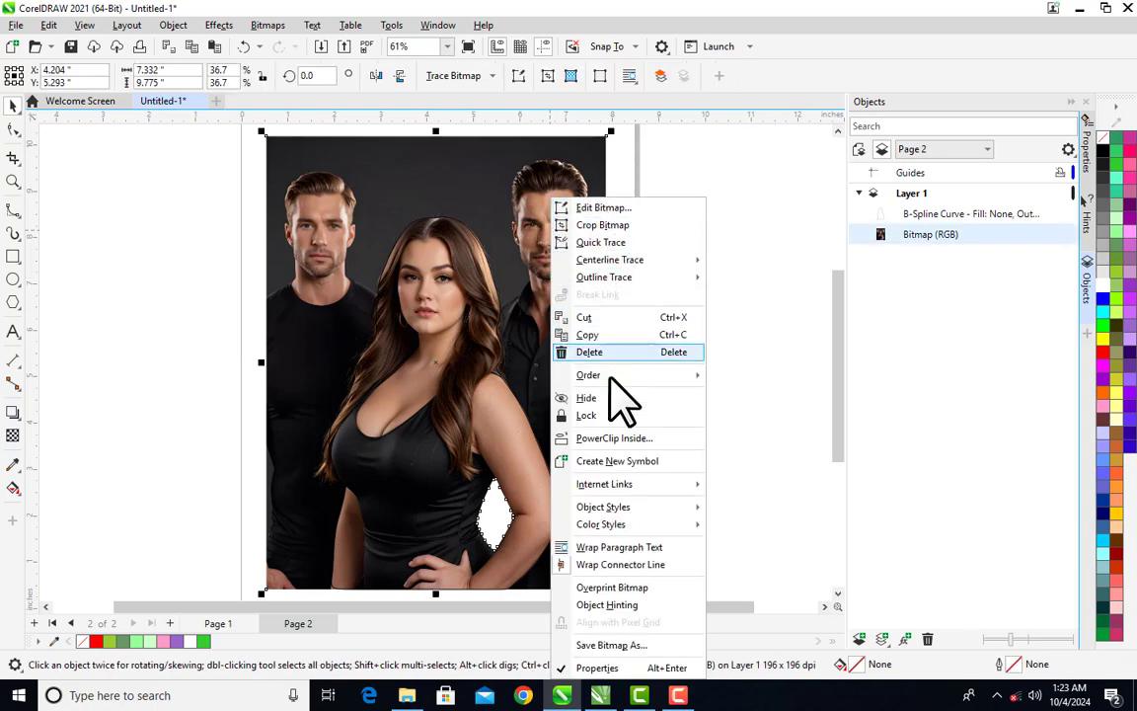
pyautogui.click(617, 439)
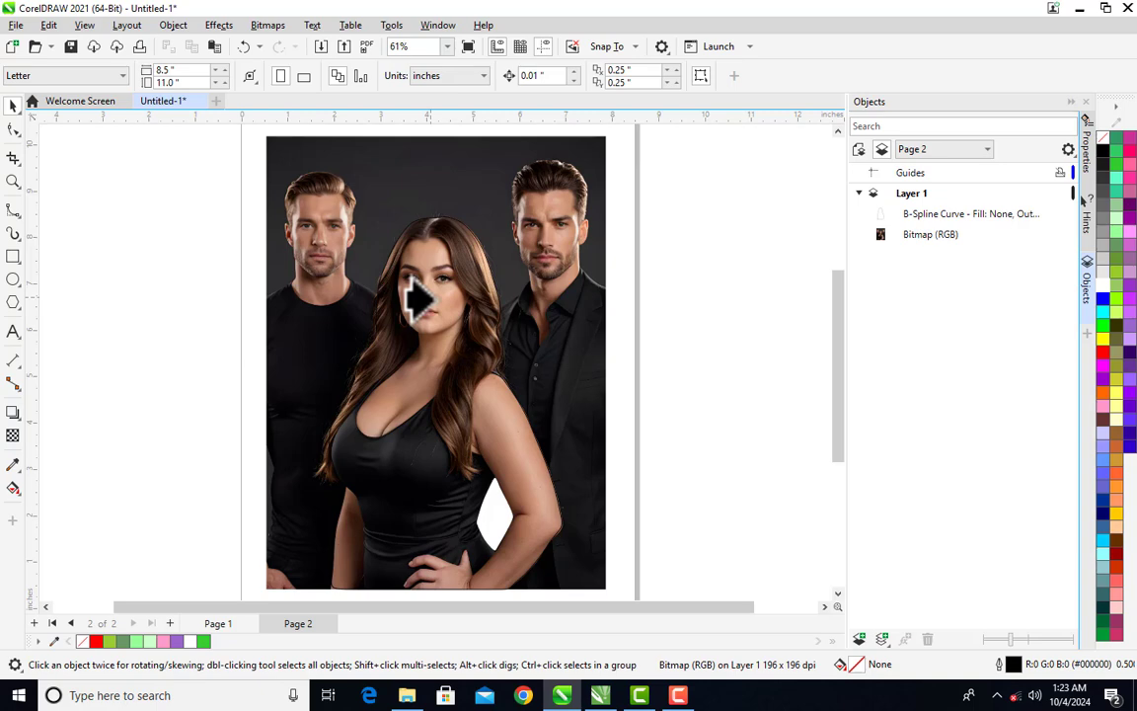
pyautogui.click(419, 298)
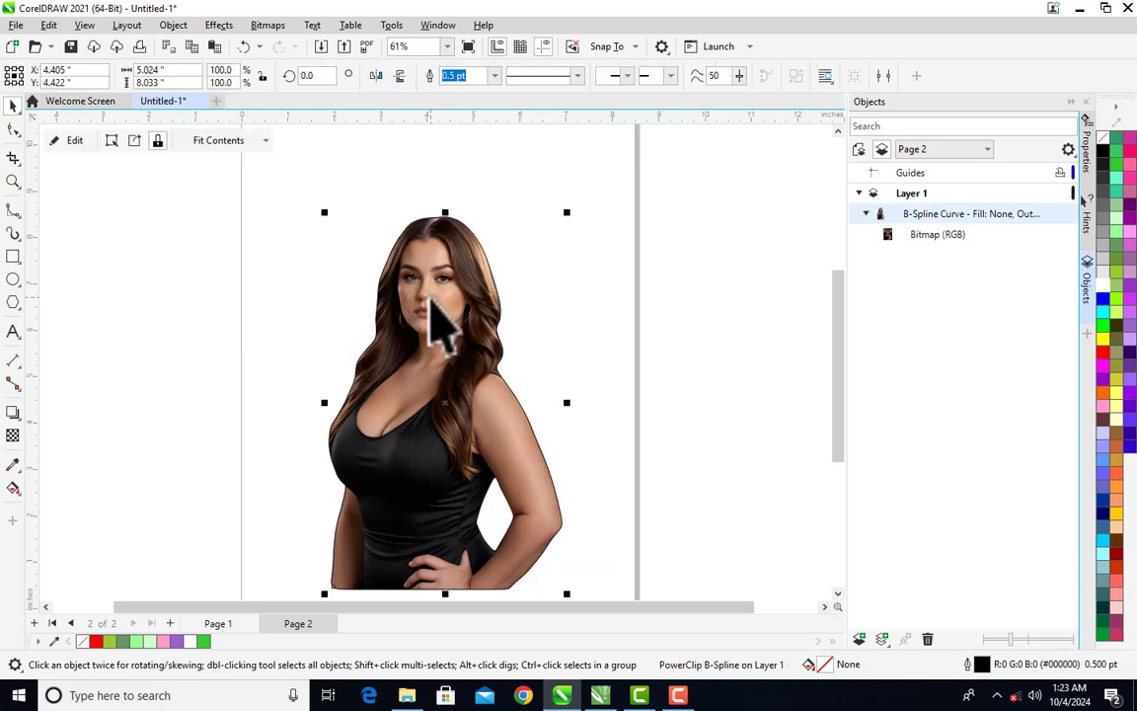
pyautogui.moveTo(419, 375); pyautogui.dragTo(444, 306)
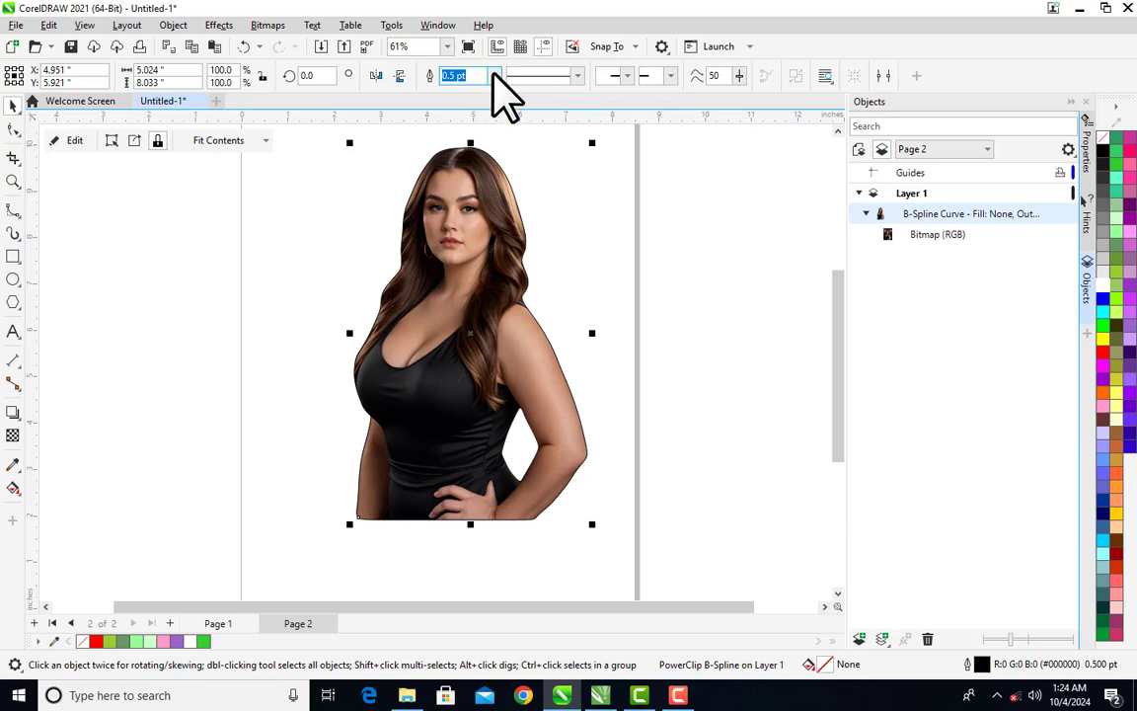
# Set the cutout's outline width to 36.0 pt.
pyautogui.click(494, 76)
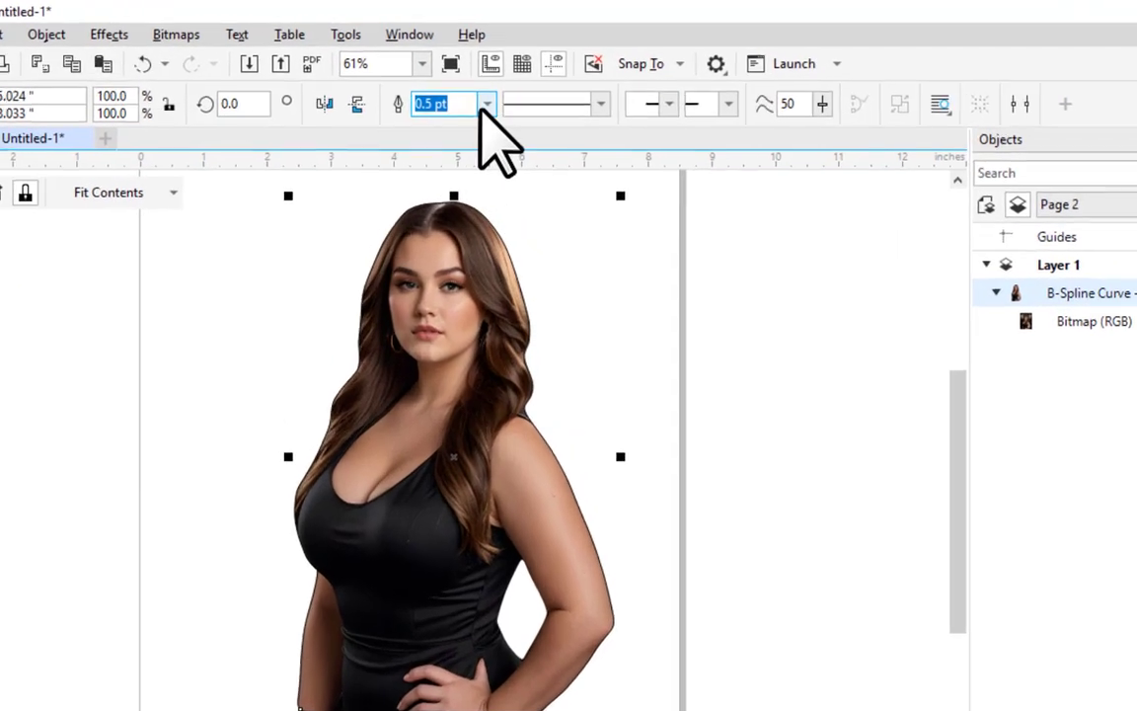
pyautogui.click(493, 75)
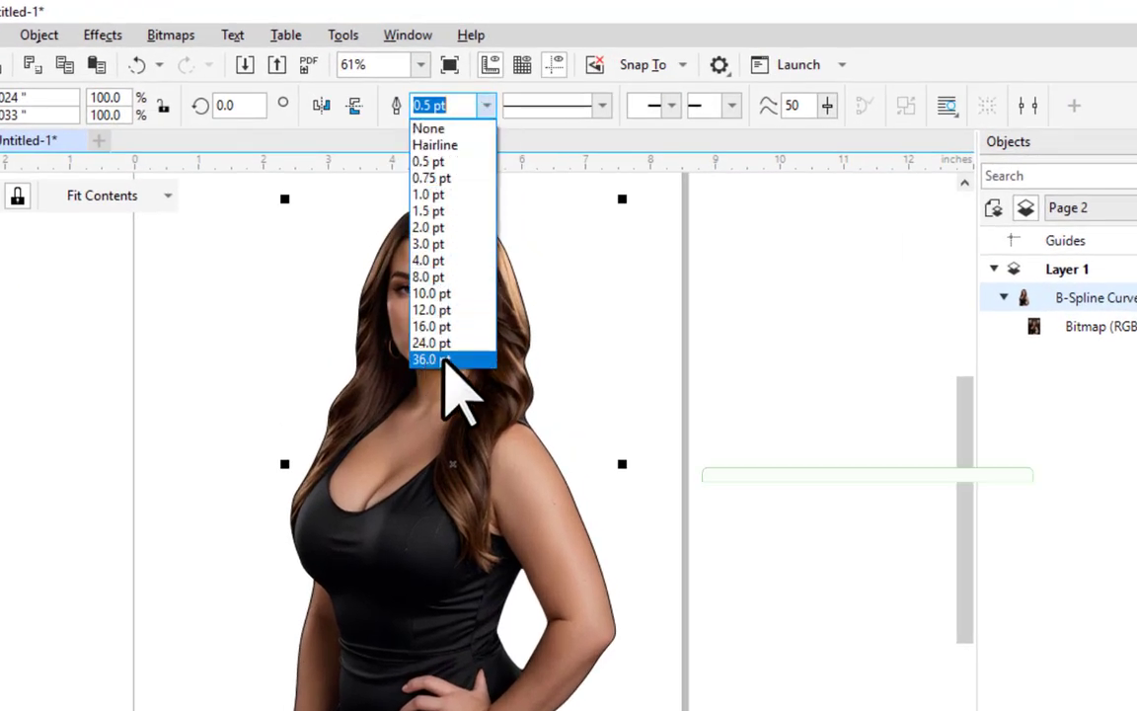
pyautogui.click(444, 359)
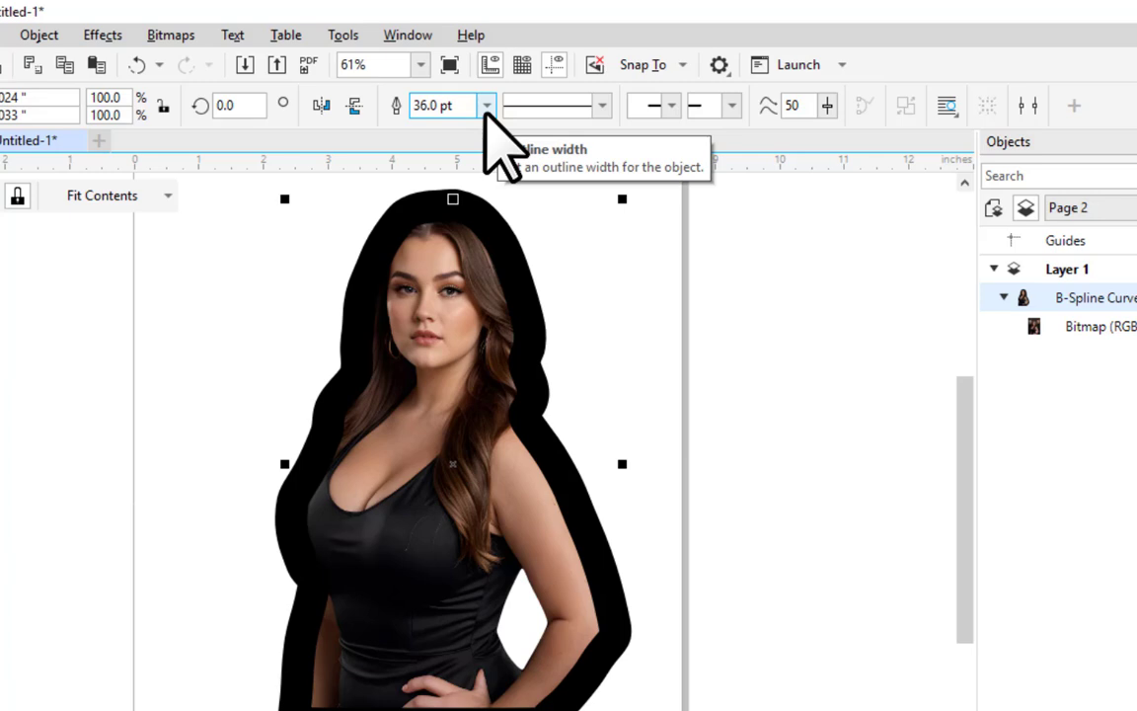
# Set the cutout's outline width to None and reposition the cutout on the page to about X 4.86, Y 5.69 in.
pyautogui.click(487, 105)
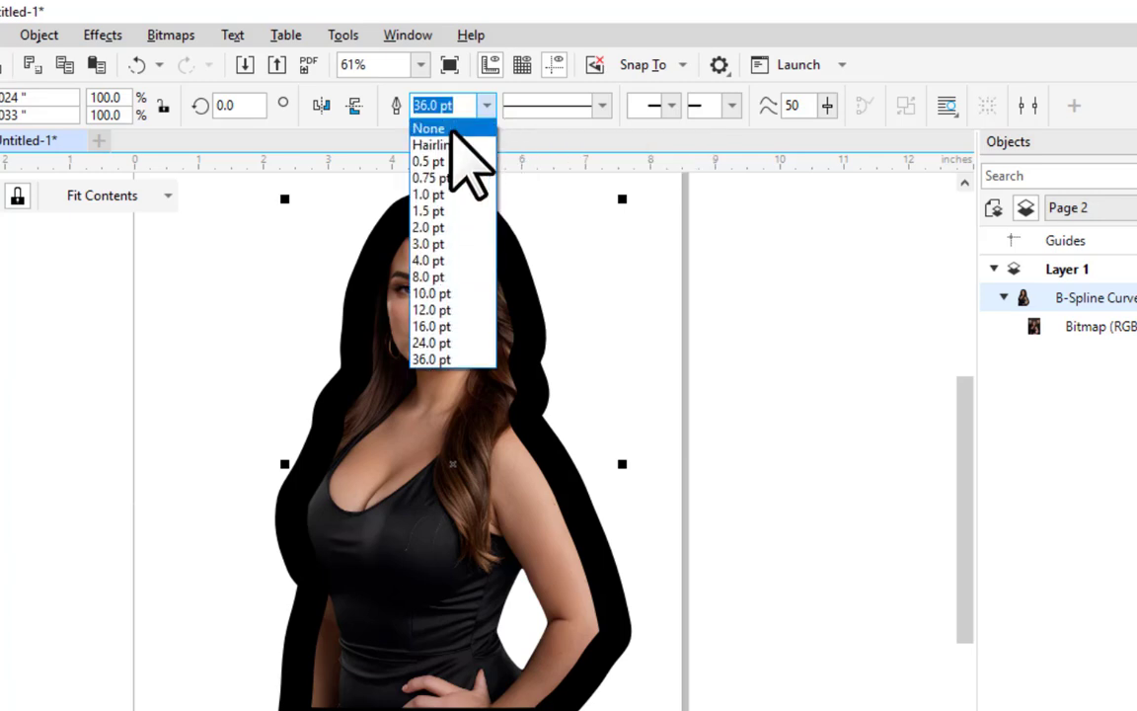
pyautogui.click(431, 128)
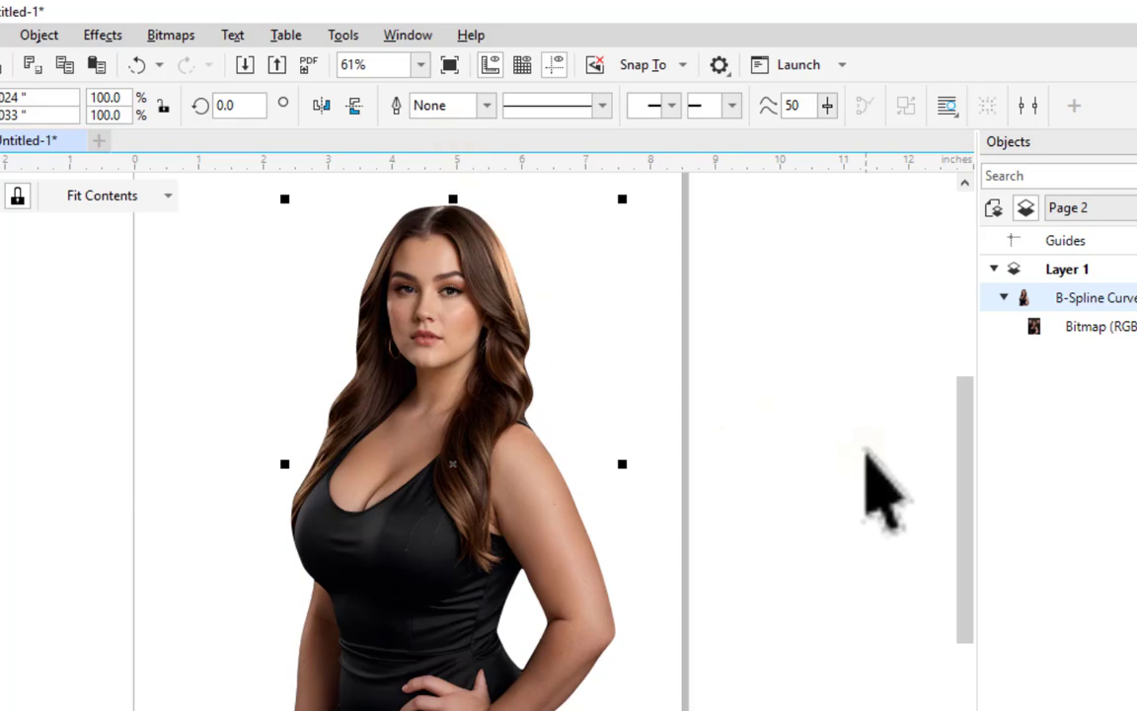
pyautogui.click(850, 520)
pyautogui.moveTo(498, 326); pyautogui.dragTo(485, 362)
pyautogui.moveTo(435, 319); pyautogui.dragTo(443, 294)
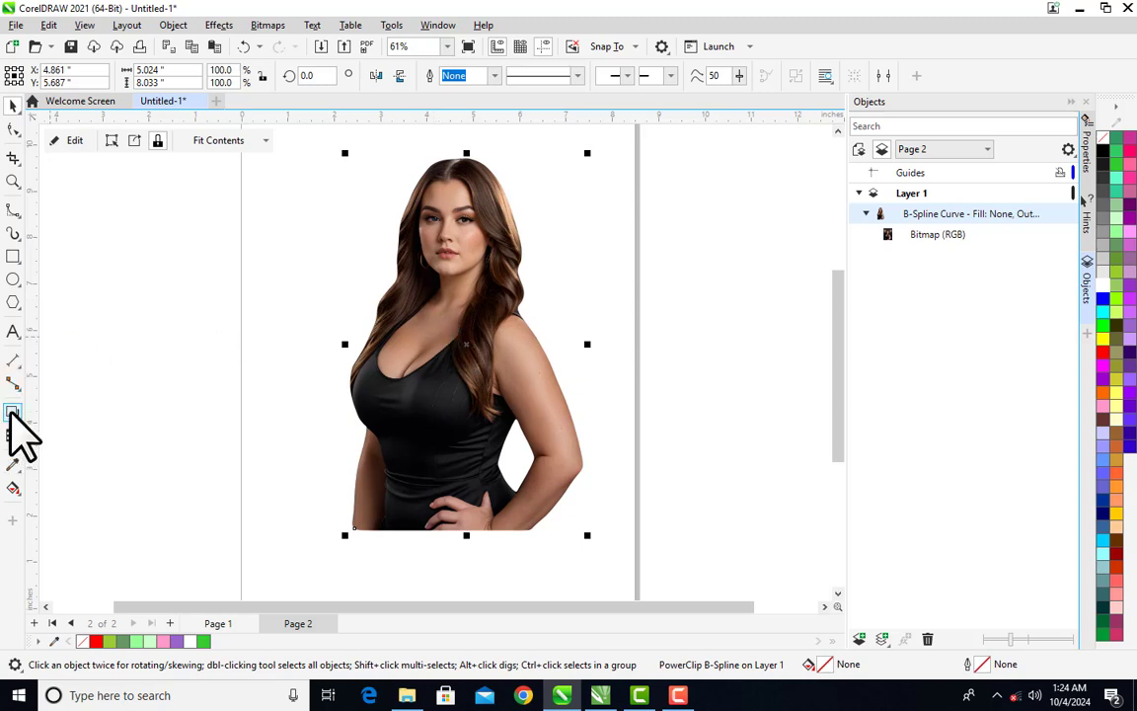
# Add a drop shadow to the woman's cutout, running from the top of her head straight down to the cutout's lower edge.
pyautogui.click(12, 413)
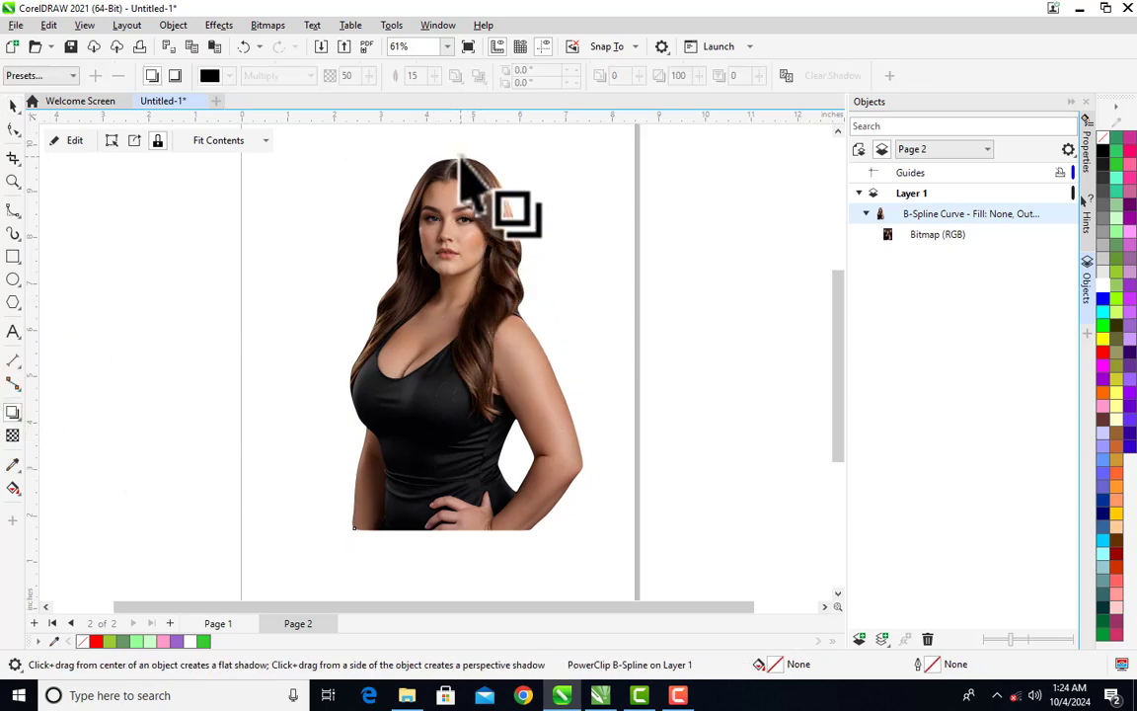
pyautogui.moveTo(460, 158); pyautogui.dragTo(463, 533)
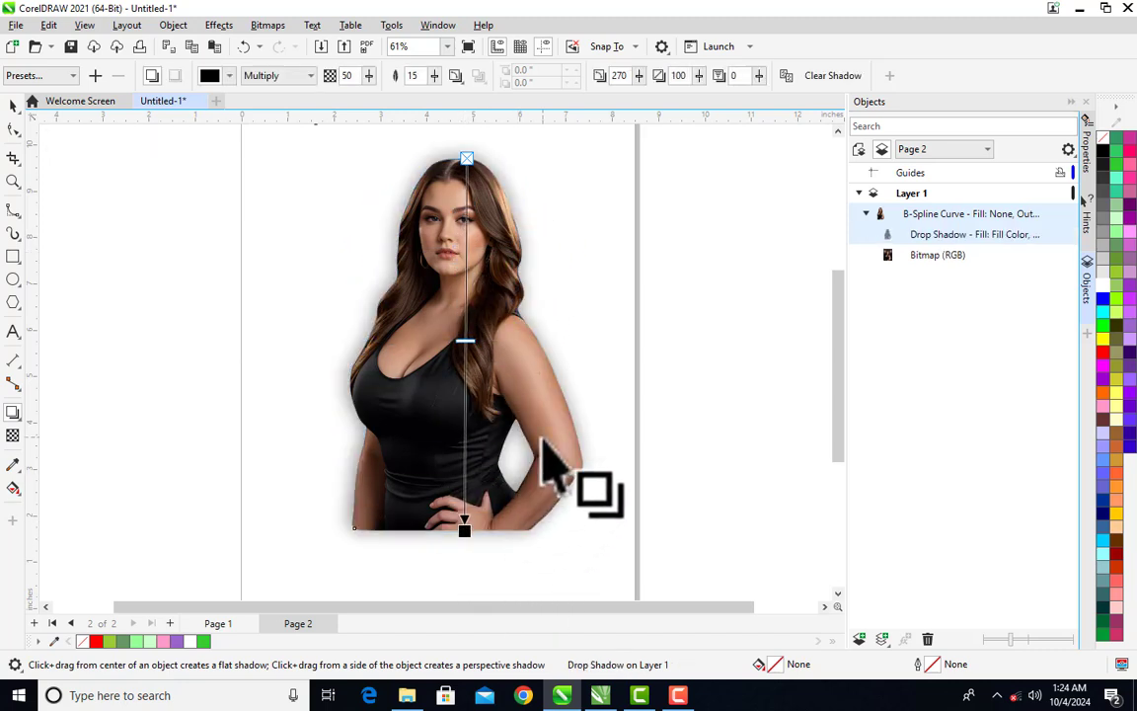
pyautogui.press('space')
pyautogui.click(736, 419)
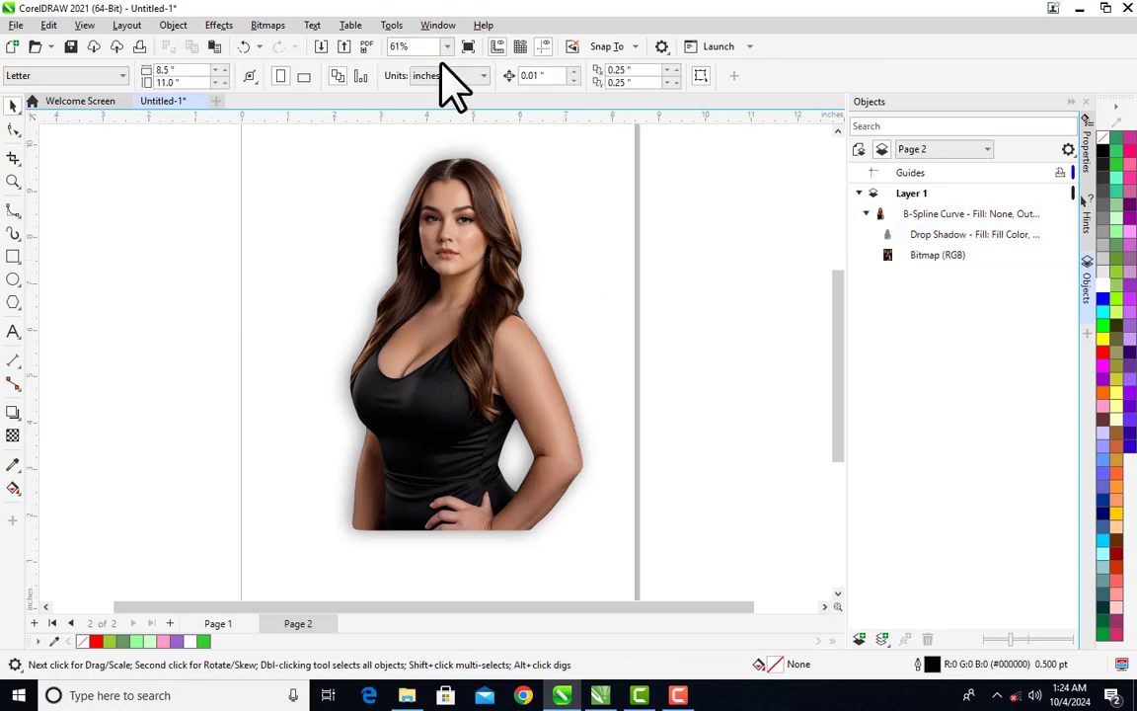
# Draw a rectangle about 7.76 by 9.38 in that encloses the woman's cutout on the page.
pyautogui.click(447, 46)
pyautogui.click(418, 79)
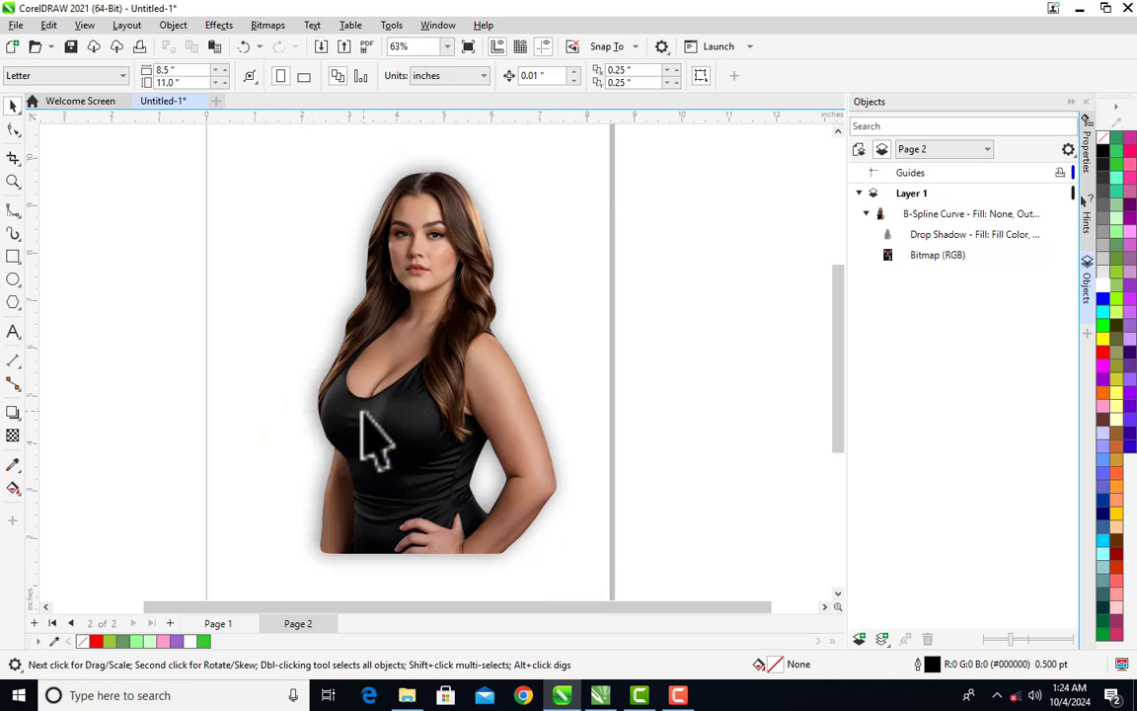
pyautogui.click(13, 257)
pyautogui.moveTo(230, 139); pyautogui.dragTo(599, 539)
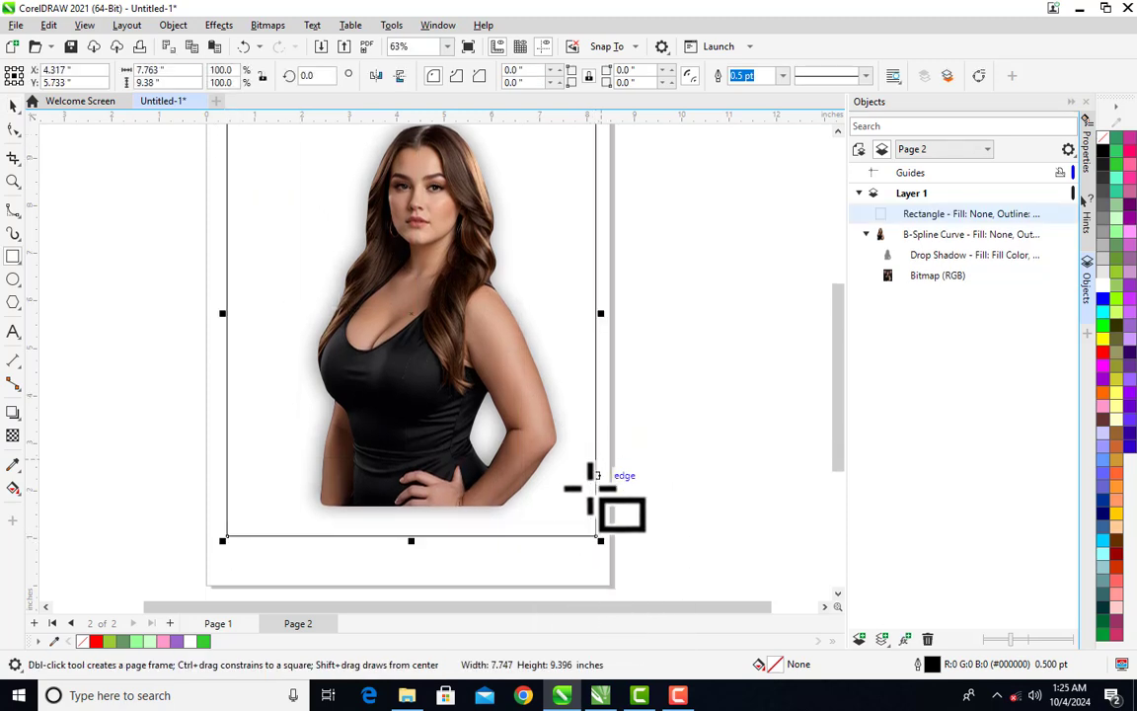
pyautogui.press('space')
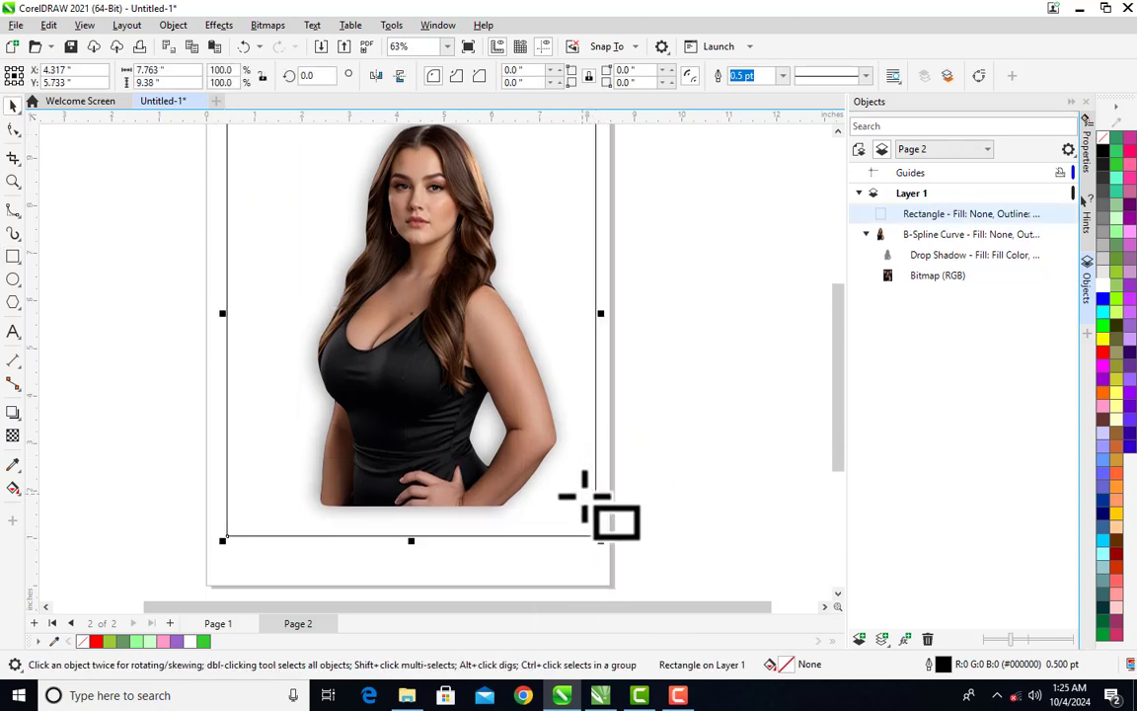
# Fill the rectangle with blue (R:0 G:0 B:255) and send it to the back of the page, behind the cutout.
pyautogui.click(1103, 300)
pyautogui.rightClick(528, 235)
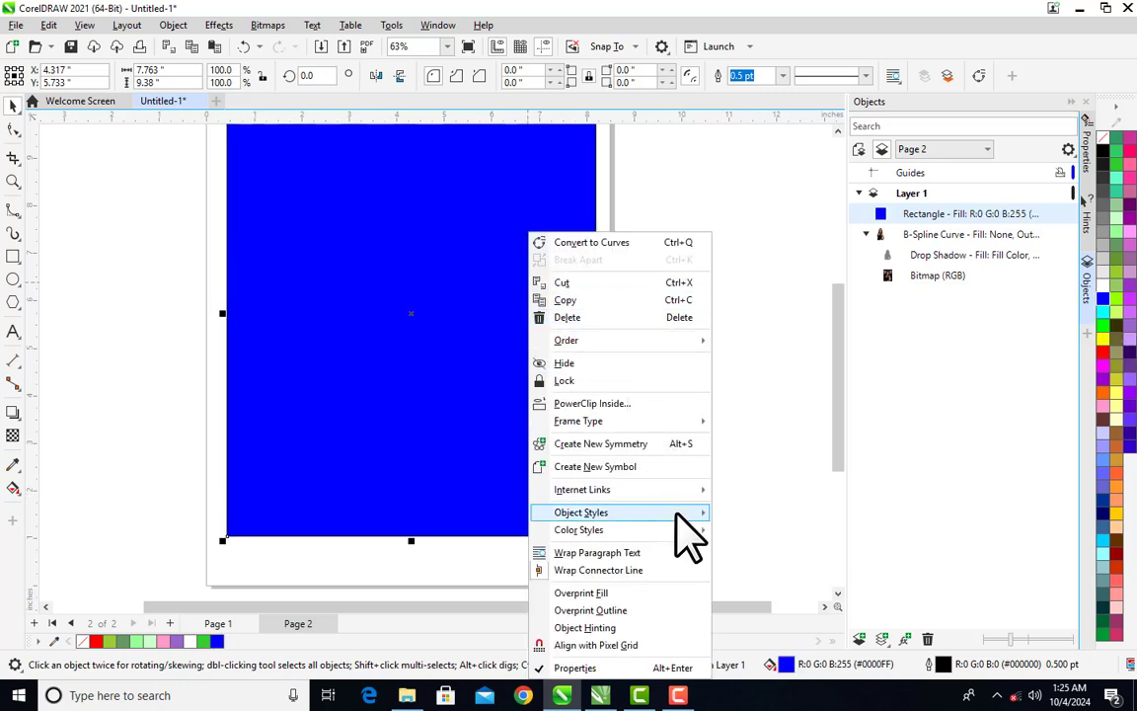
pyautogui.moveTo(639, 338)
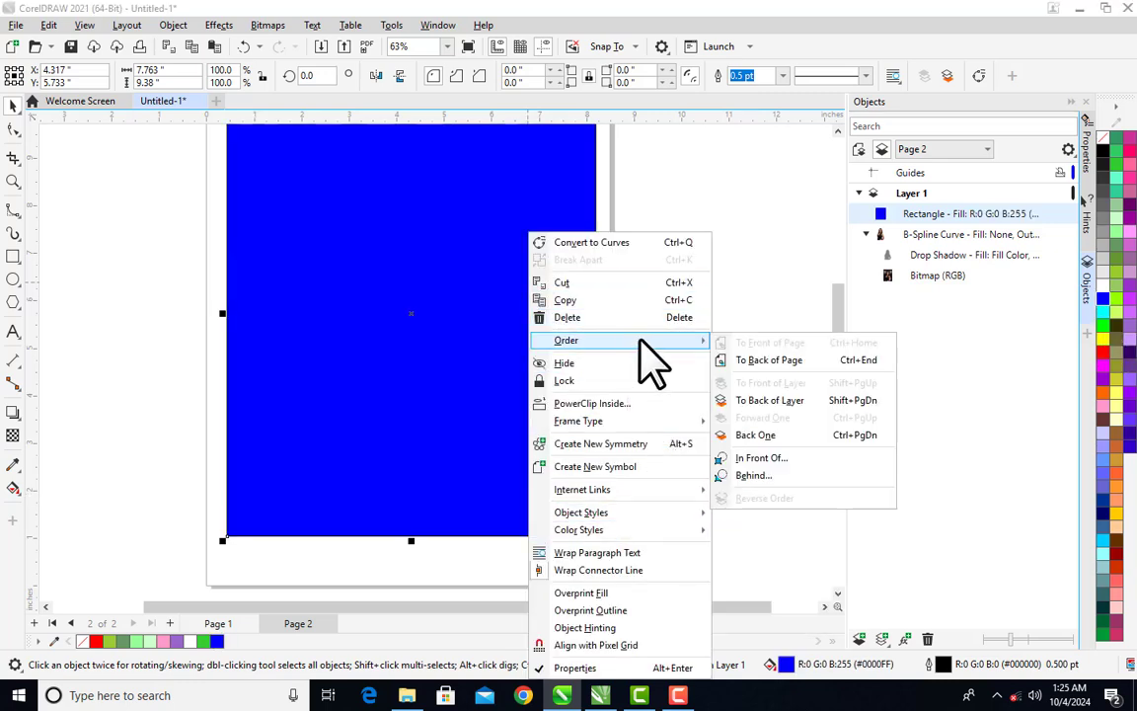
pyautogui.click(813, 361)
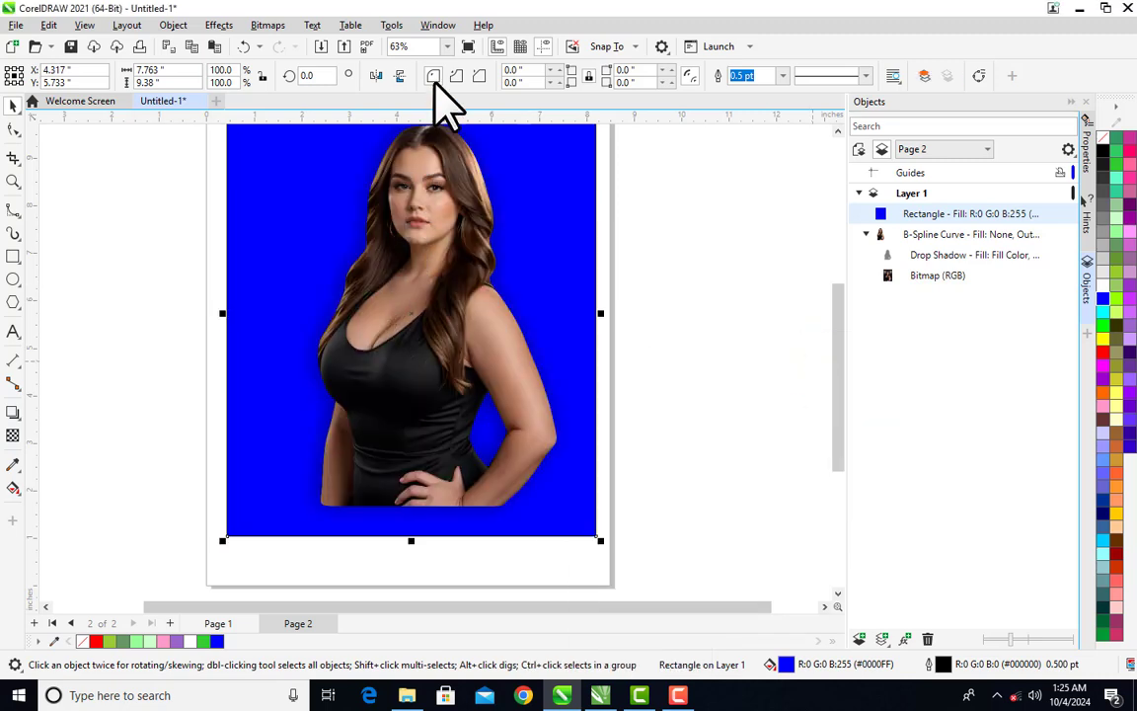
pyautogui.click(445, 48)
pyautogui.click(422, 64)
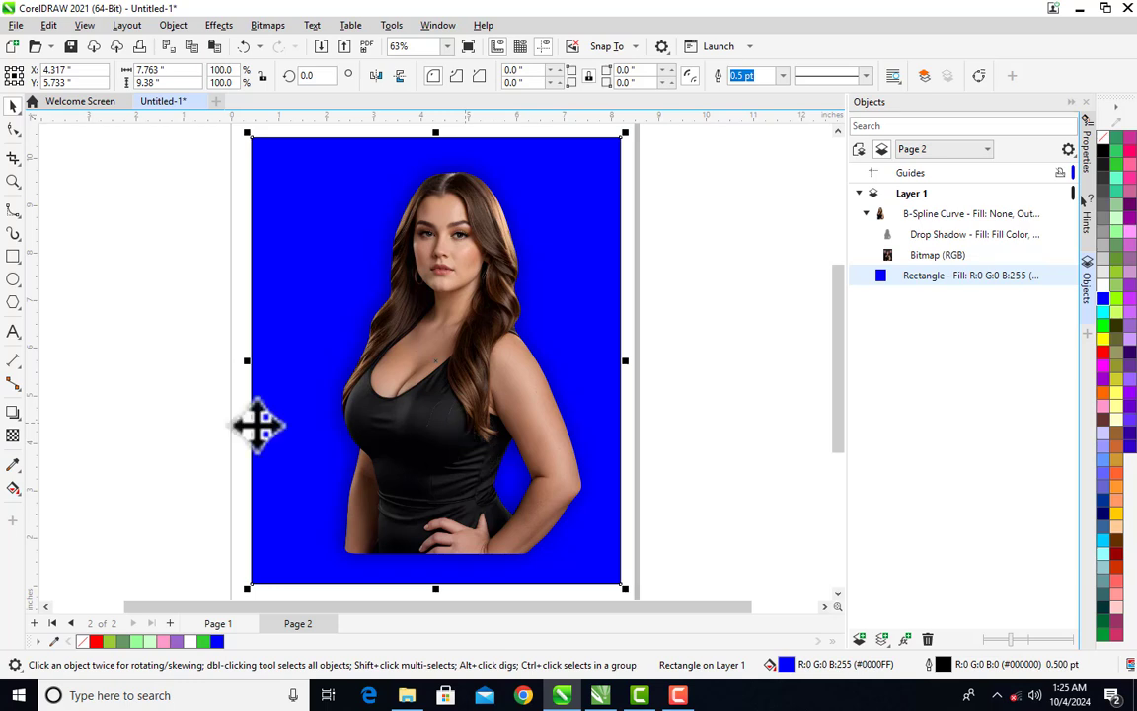
pyautogui.press('Escape')
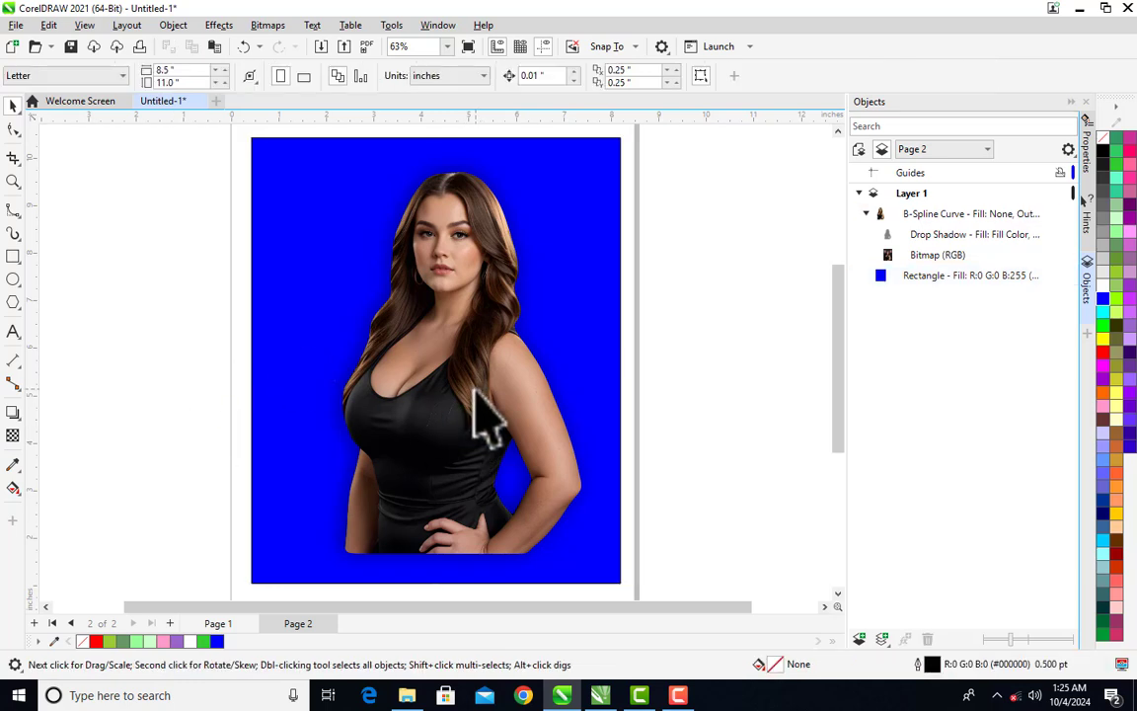
# Pull one control node of the cutout's B-Spline outline outward from the hair beside the woman's forehead, exposing some photo background.
pyautogui.click(464, 279)
pyautogui.press('F10')
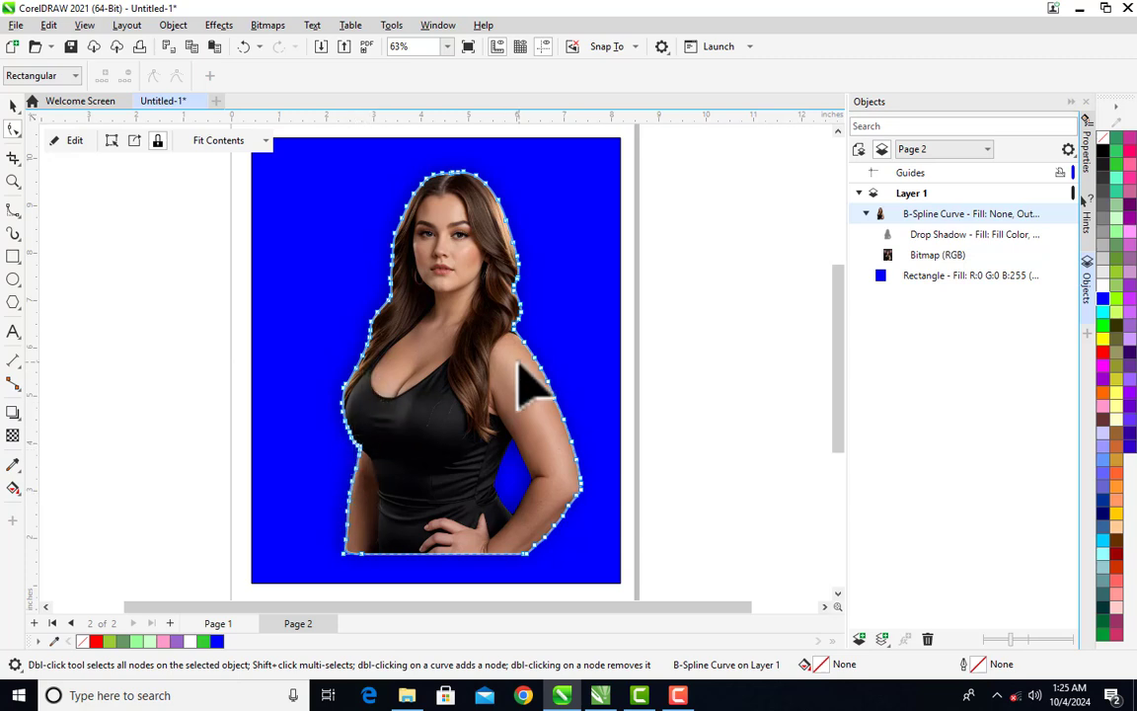
pyautogui.press('space')
pyautogui.press('z')
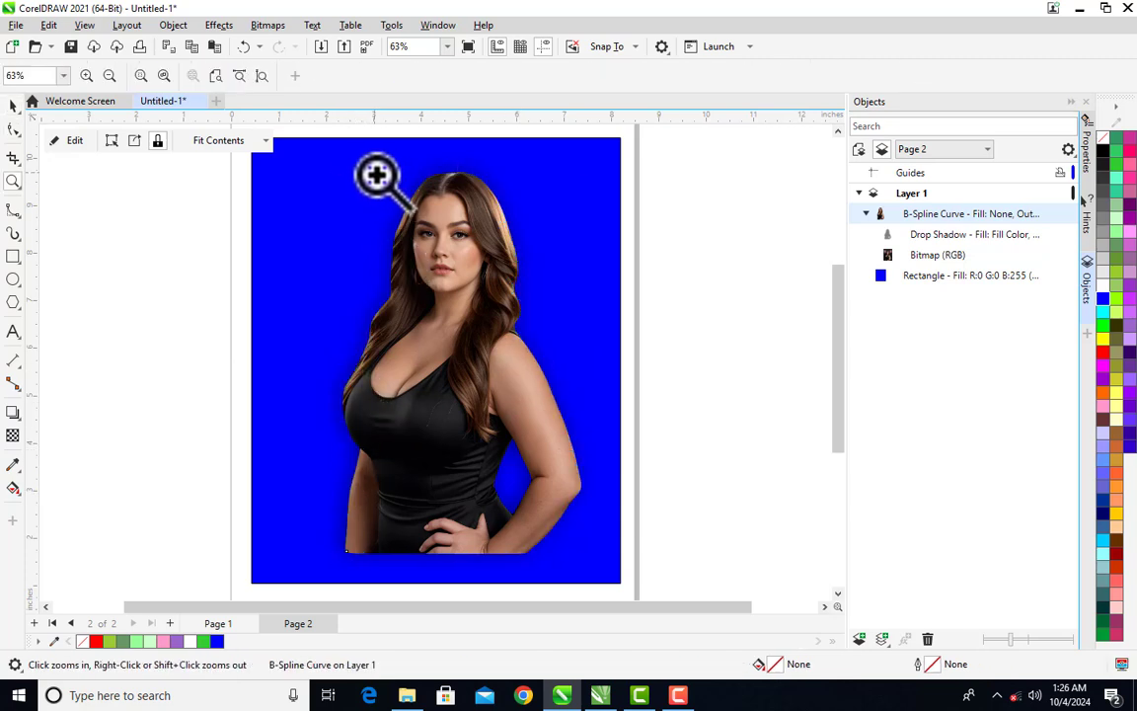
pyautogui.moveTo(368, 171); pyautogui.dragTo(552, 340)
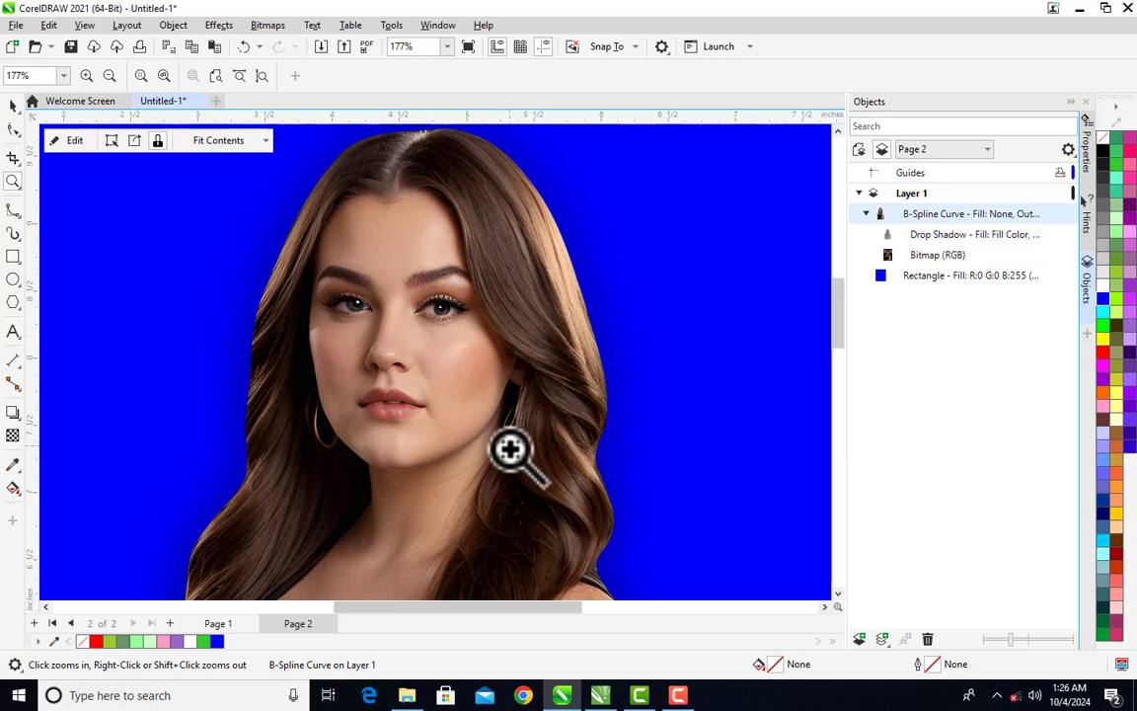
pyautogui.press('space')
pyautogui.press('F10')
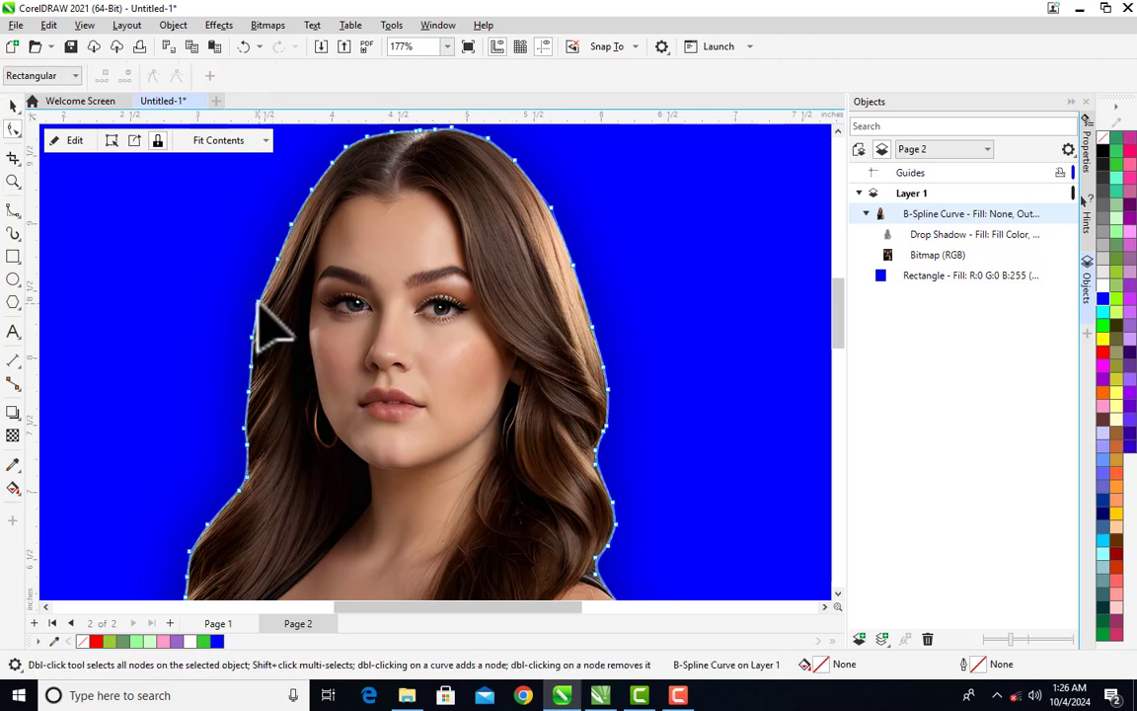
pyautogui.moveTo(257, 302); pyautogui.dragTo(208, 287)
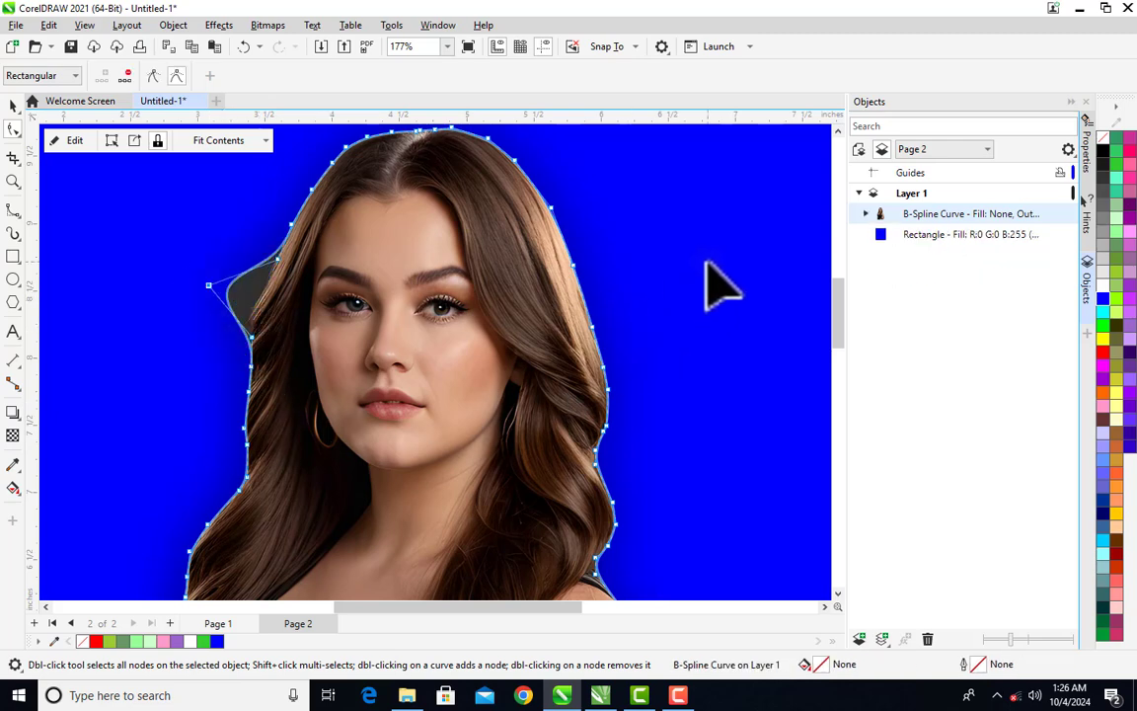
pyautogui.press('Escape')
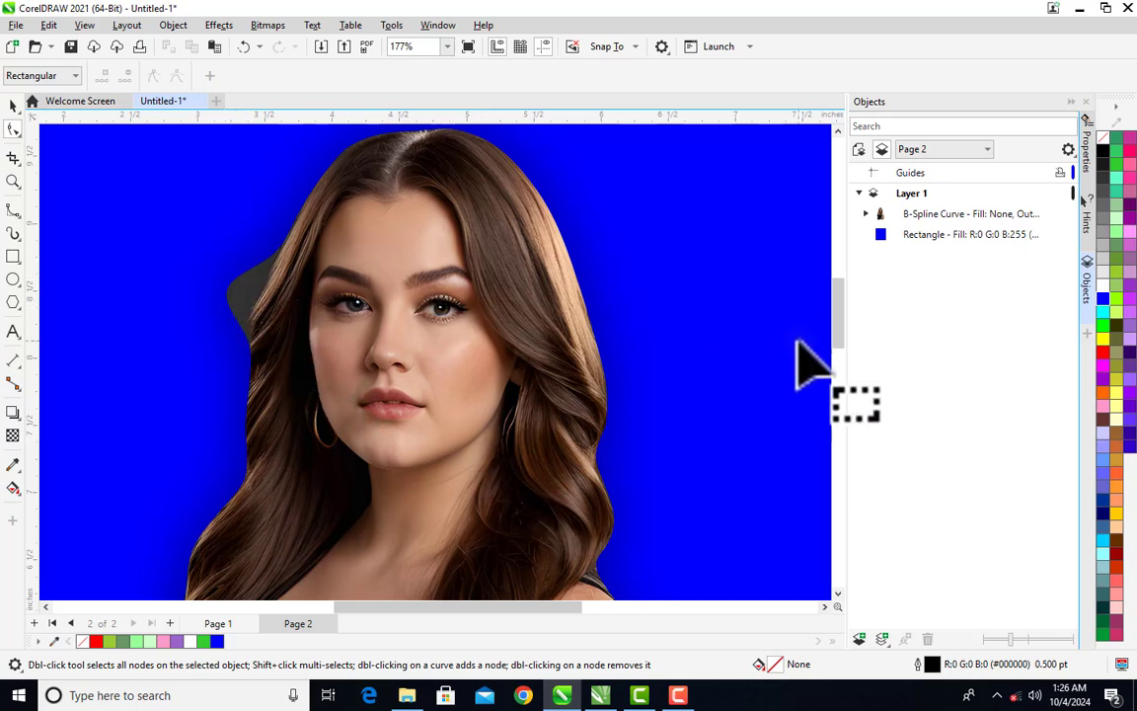
# Delete the blue background rectangle behind the cutout.
pyautogui.press('space')
pyautogui.click(735, 304)
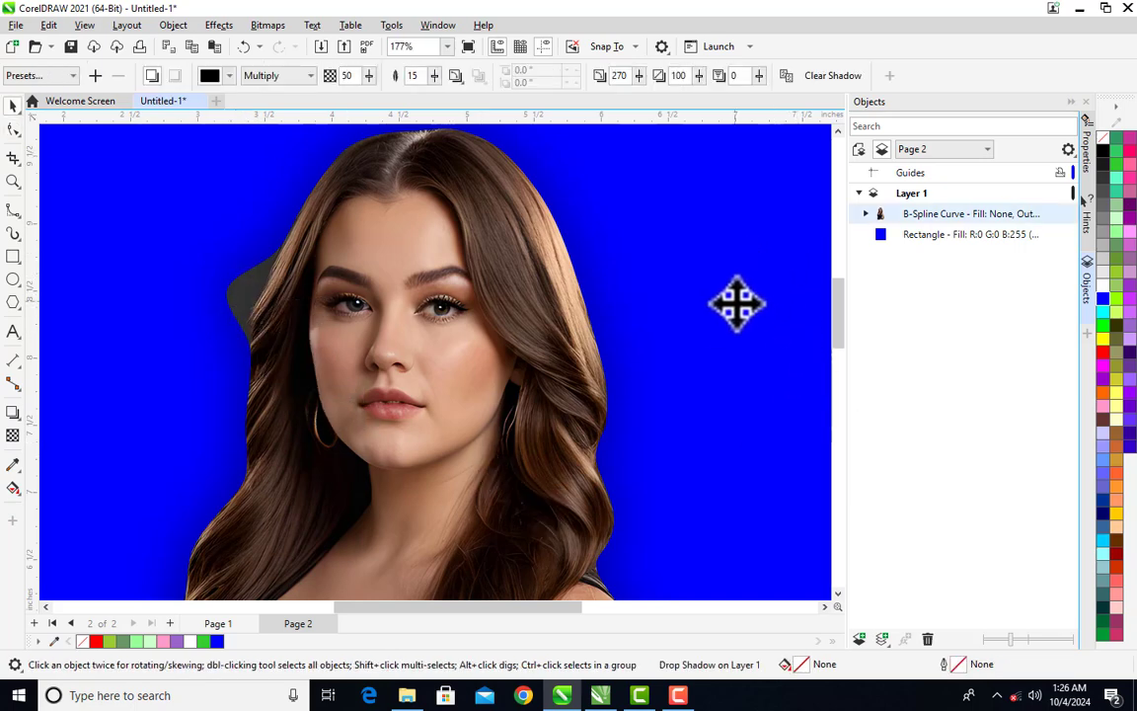
pyautogui.click(735, 304)
pyautogui.press('F4')
pyautogui.press('Delete')
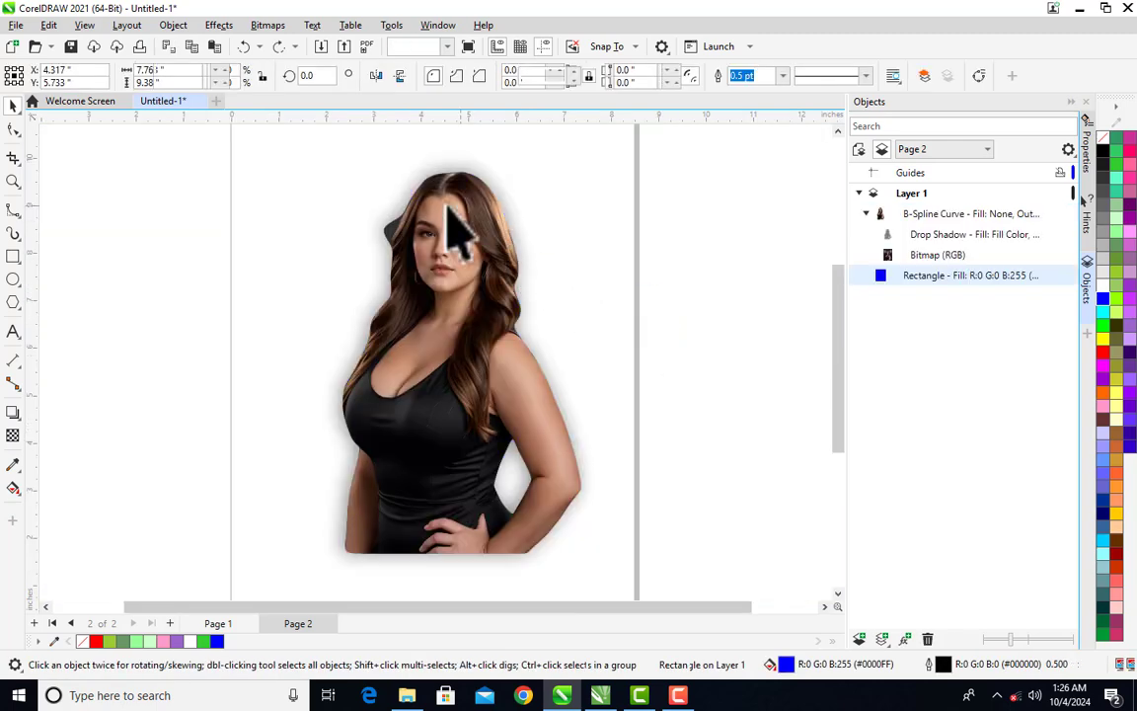
# Move the protruding B-Spline control node back onto the hair edge beside the woman's forehead to hide the exposed background.
pyautogui.press('z')
pyautogui.moveTo(323, 145); pyautogui.dragTo(567, 357)
pyautogui.scroll(2, 567, 357)
pyautogui.press('space')
pyautogui.click(501, 422)
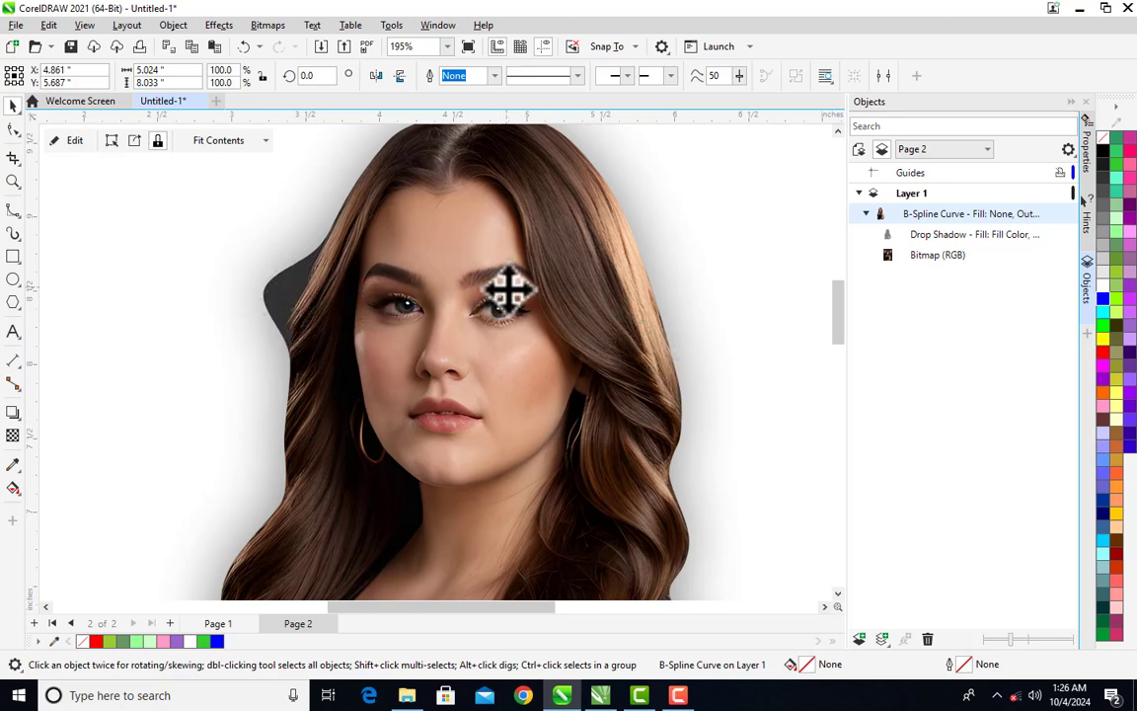
pyautogui.press('F10')
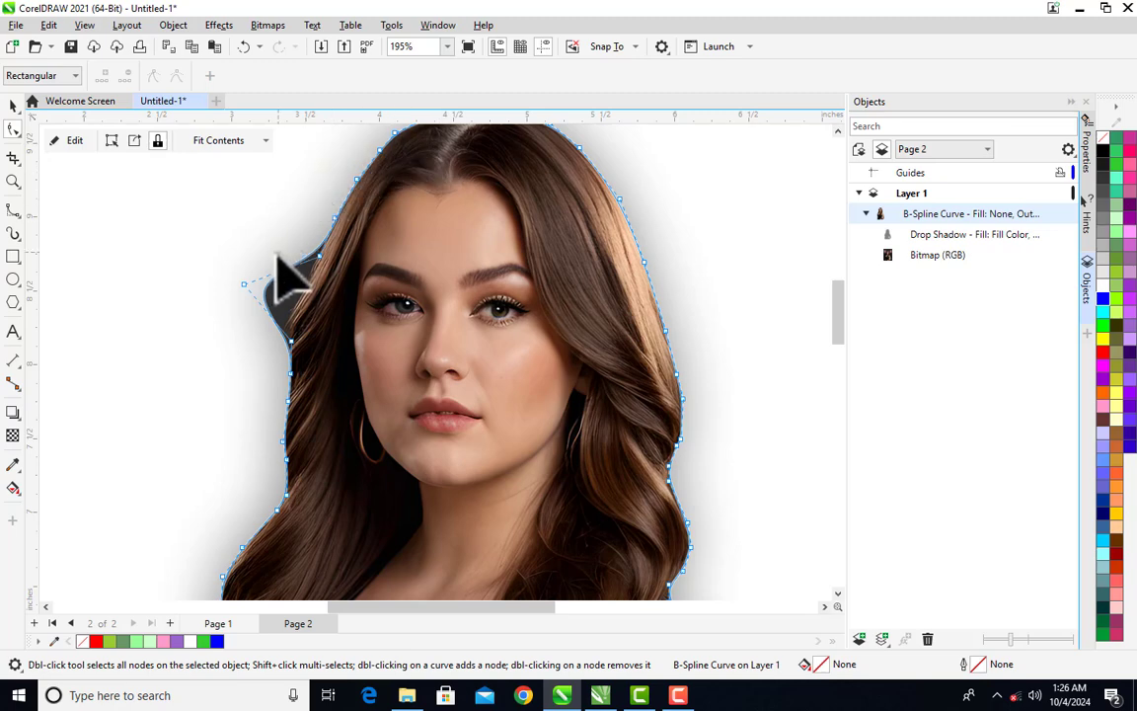
pyautogui.moveTo(245, 284); pyautogui.dragTo(307, 285)
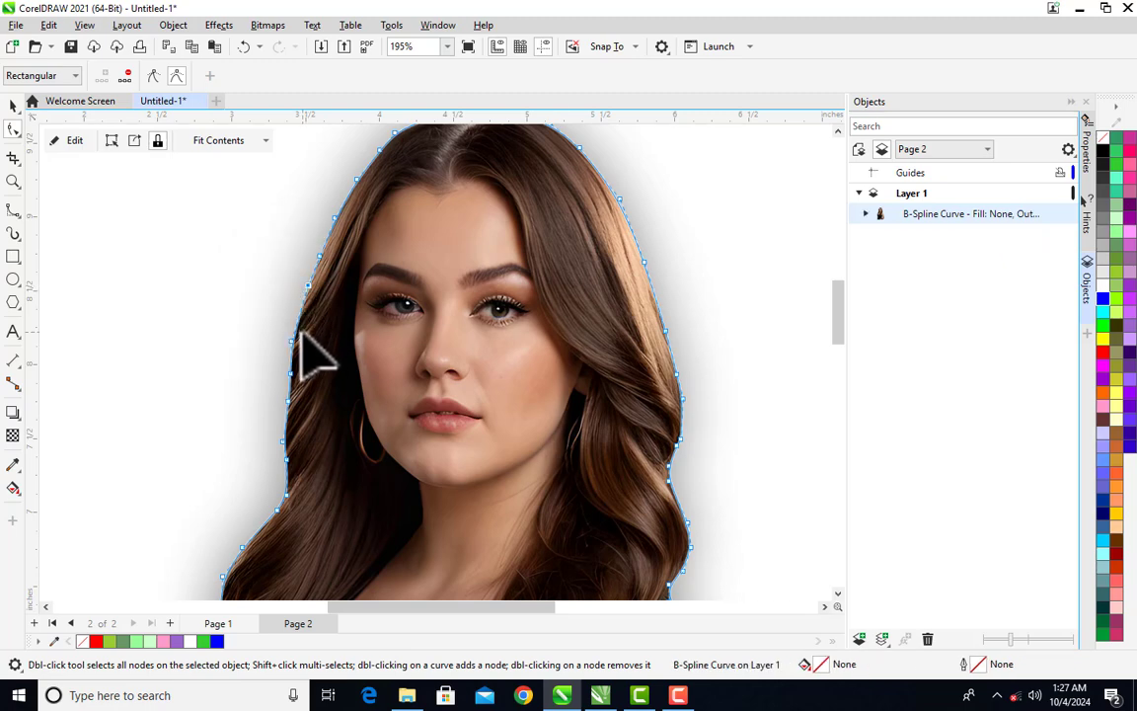
pyautogui.press('space')
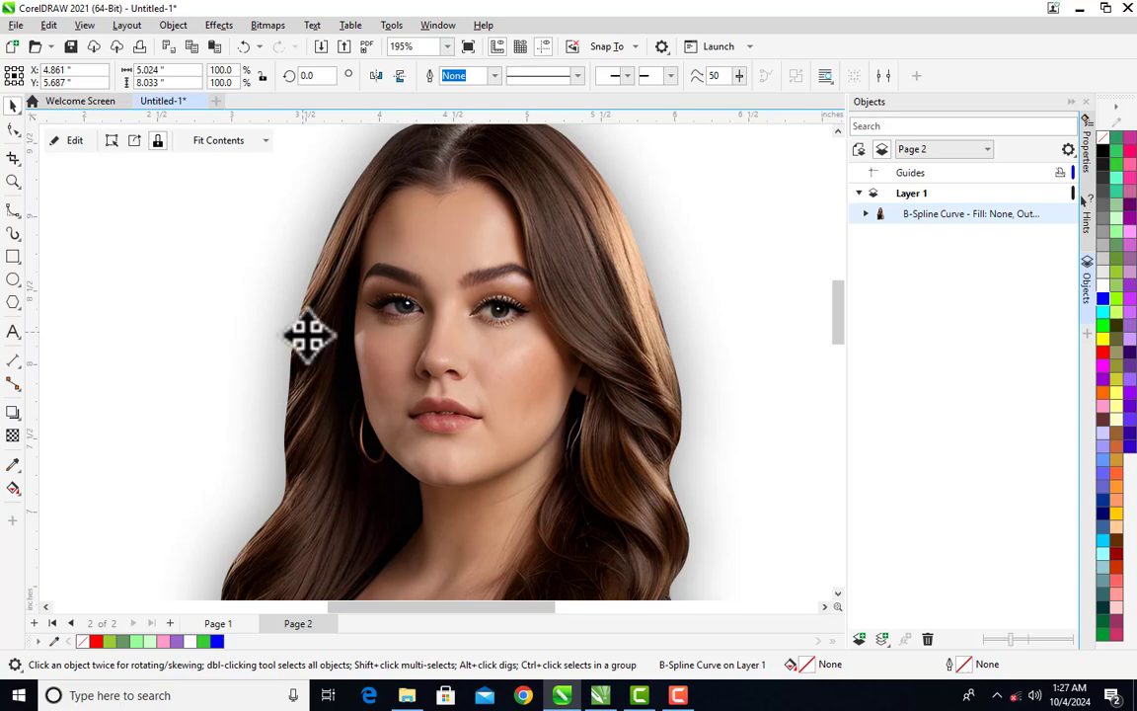
pyautogui.click(447, 46)
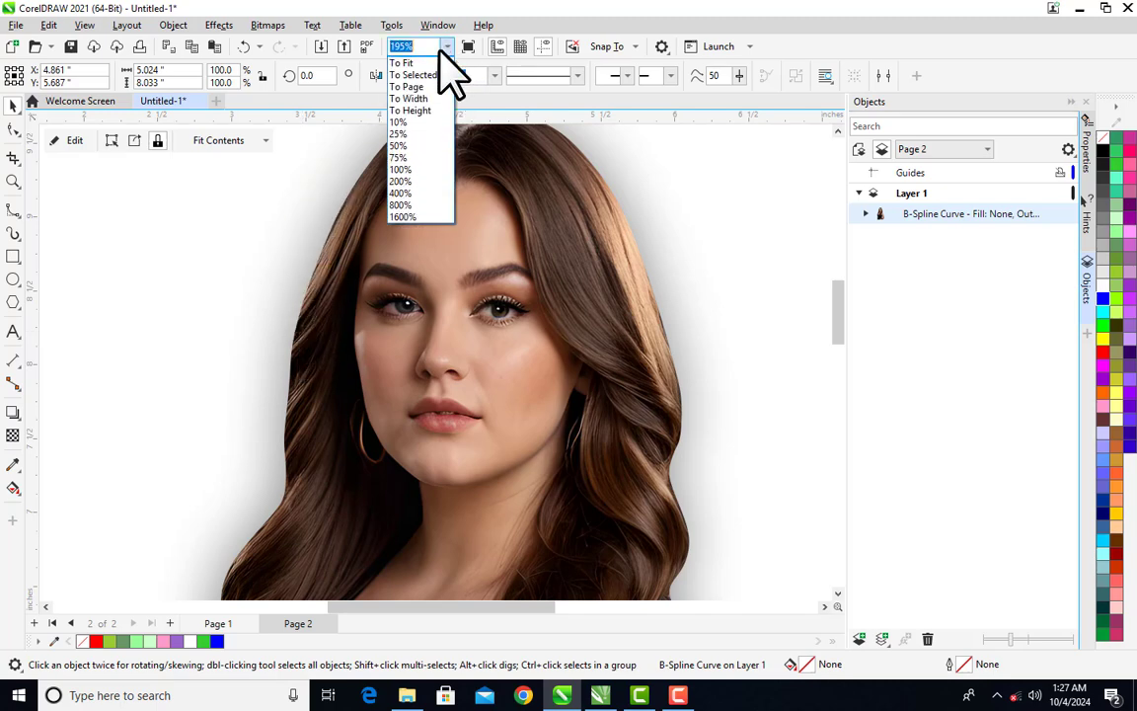
pyautogui.click(426, 75)
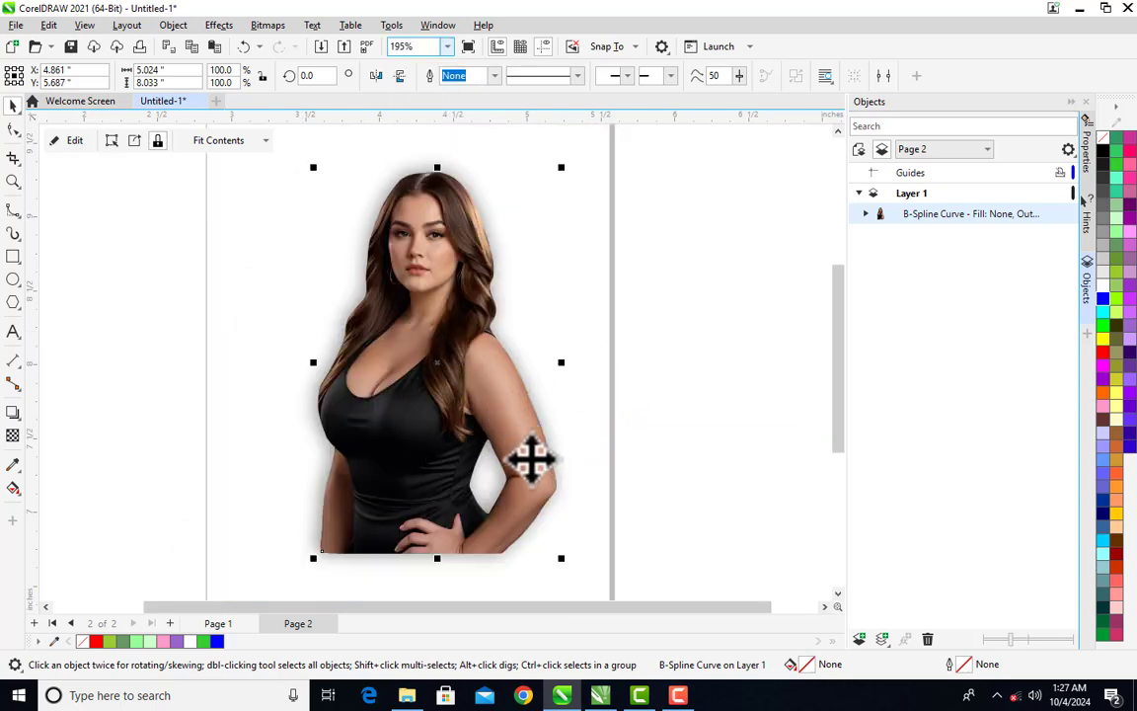